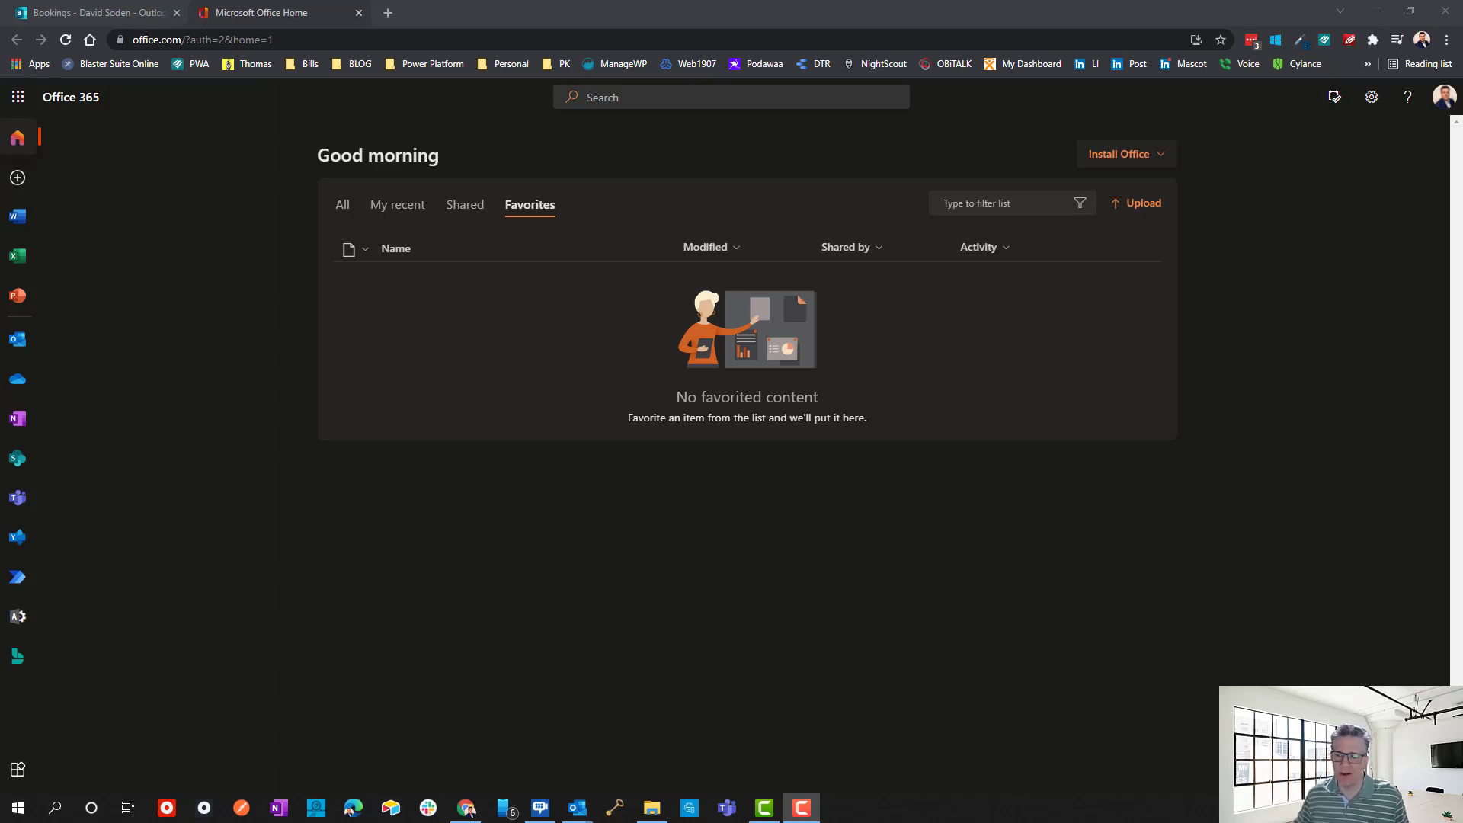
Bring the untitled meeting forward and show its Meeting form with Required and Optional attendee fields.
mouse_move(586, 816)
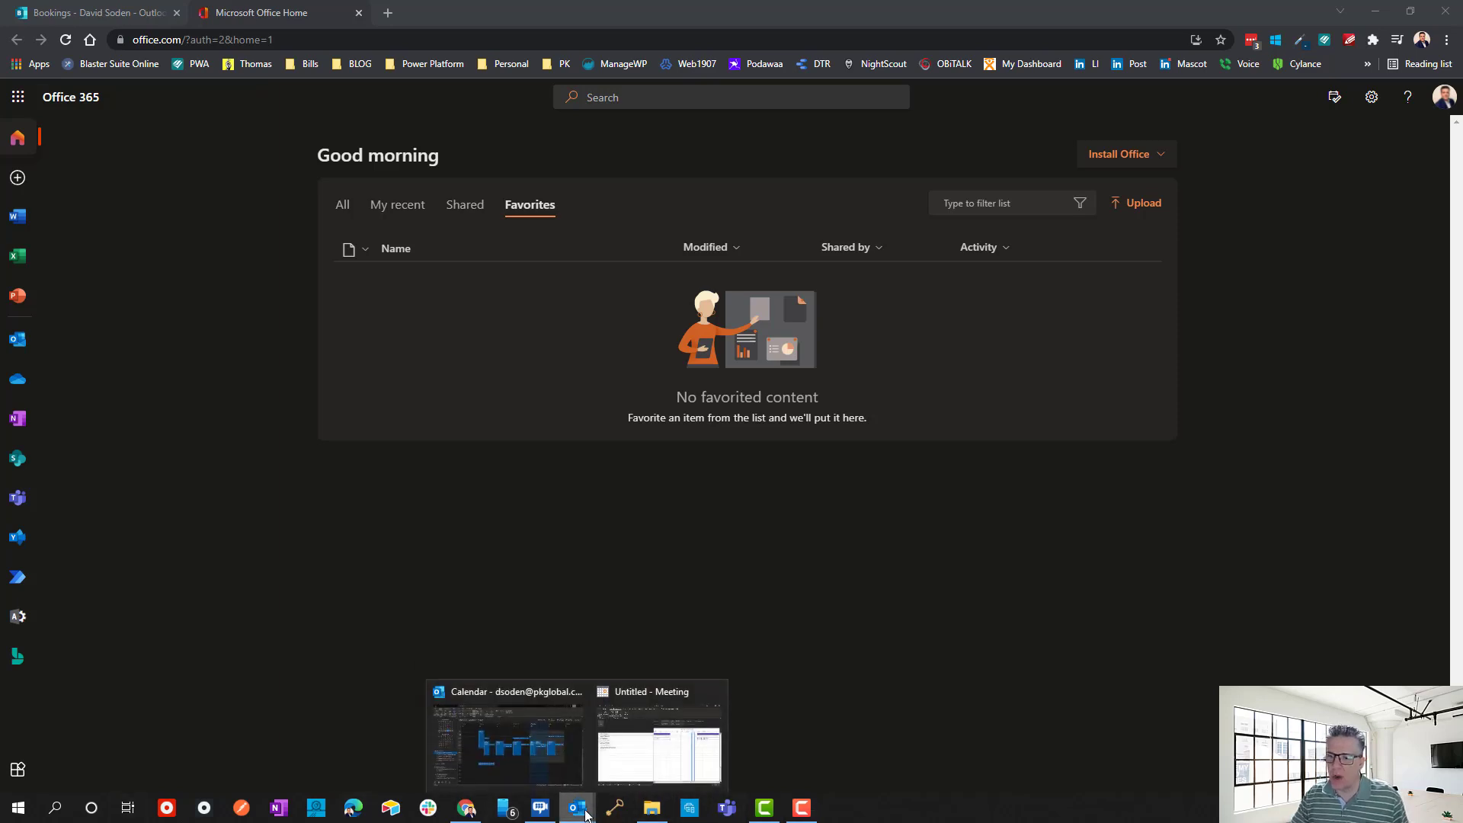
click(659, 739)
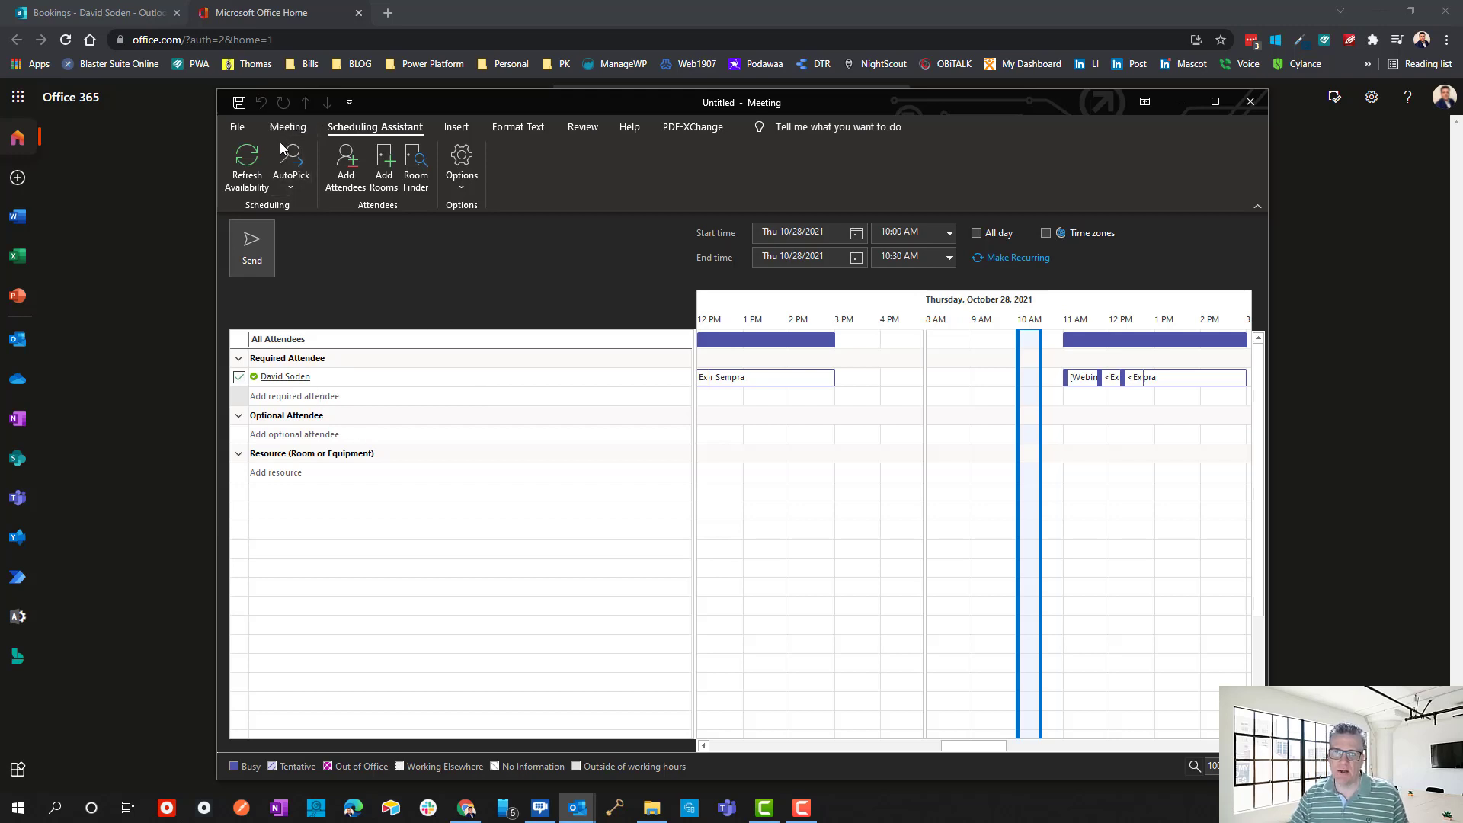
click(303, 127)
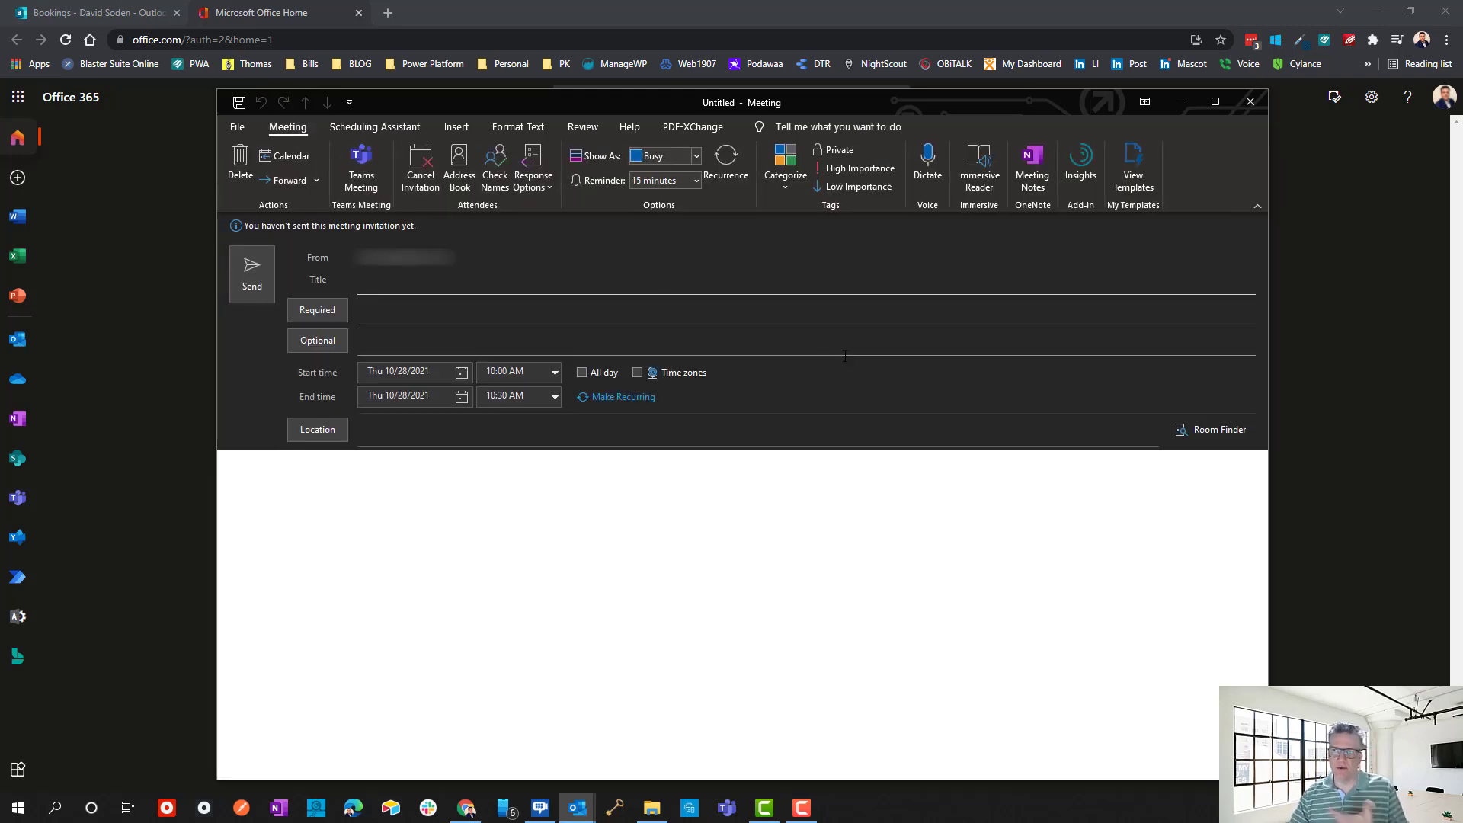
click(400, 322)
key(Tab)
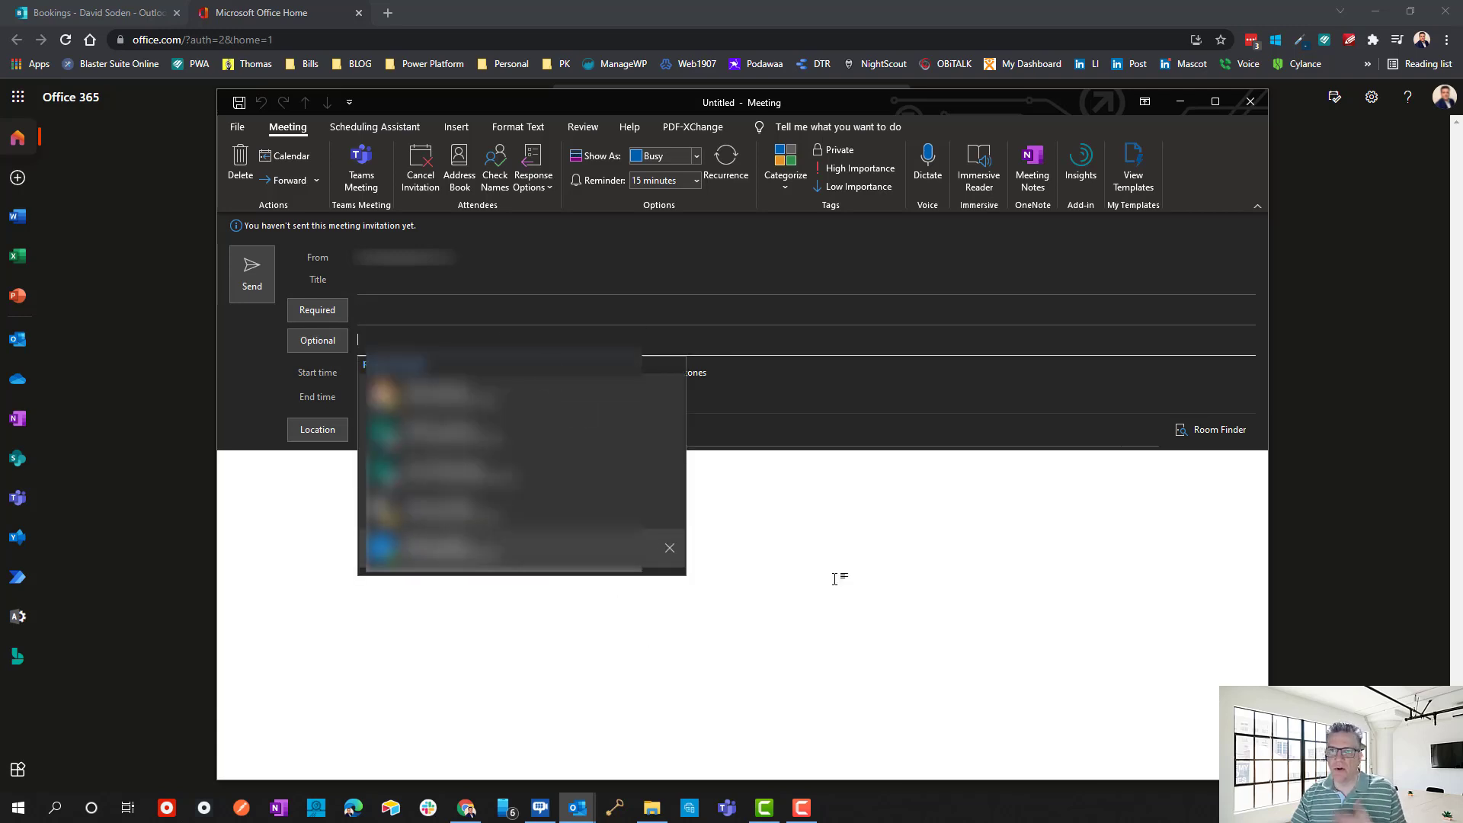
click(834, 579)
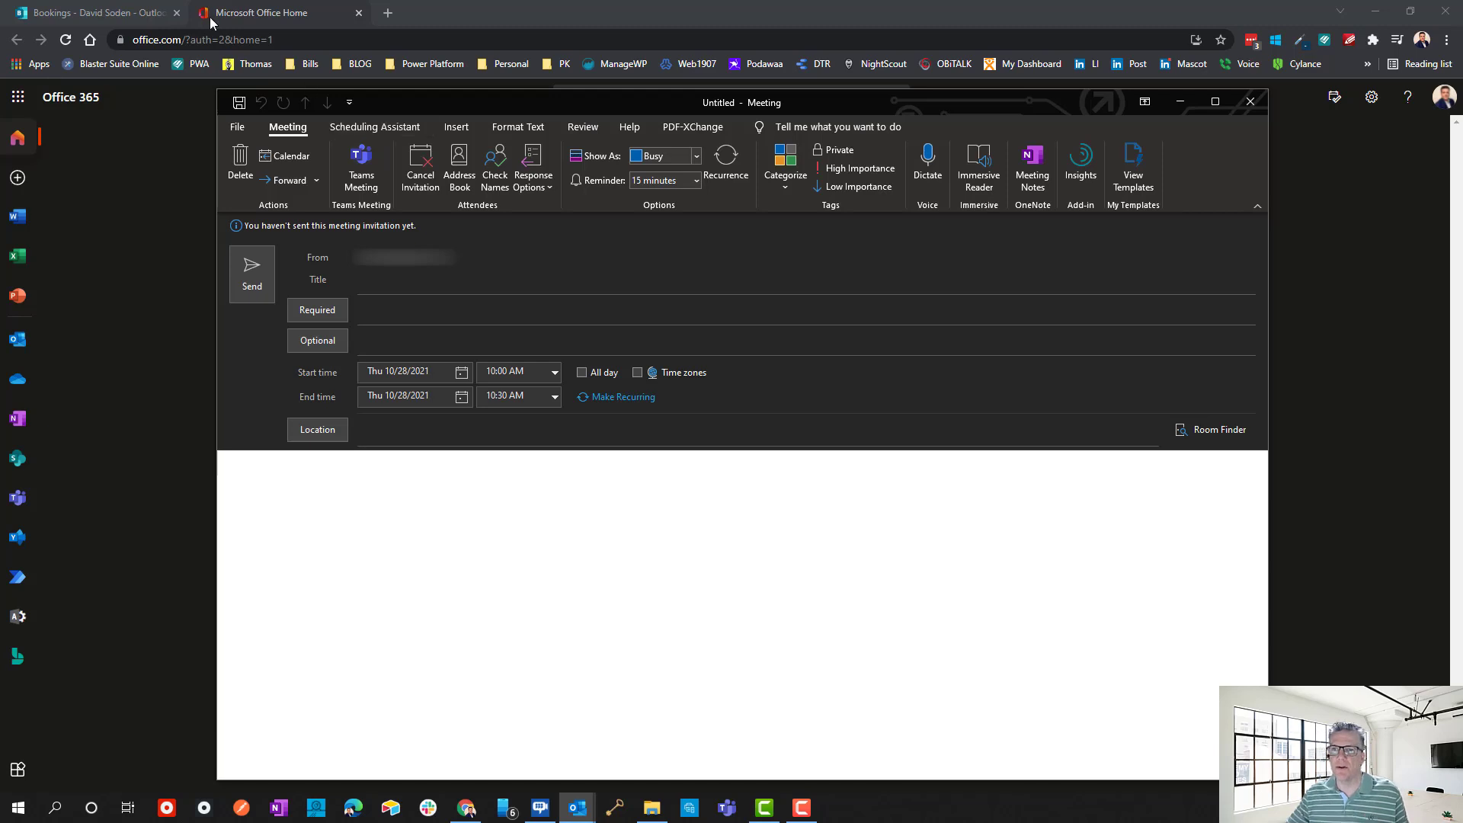
Move the meeting to 10:30–11:00 AM in the Scheduling Assistant, then close it without saving.
click(412, 128)
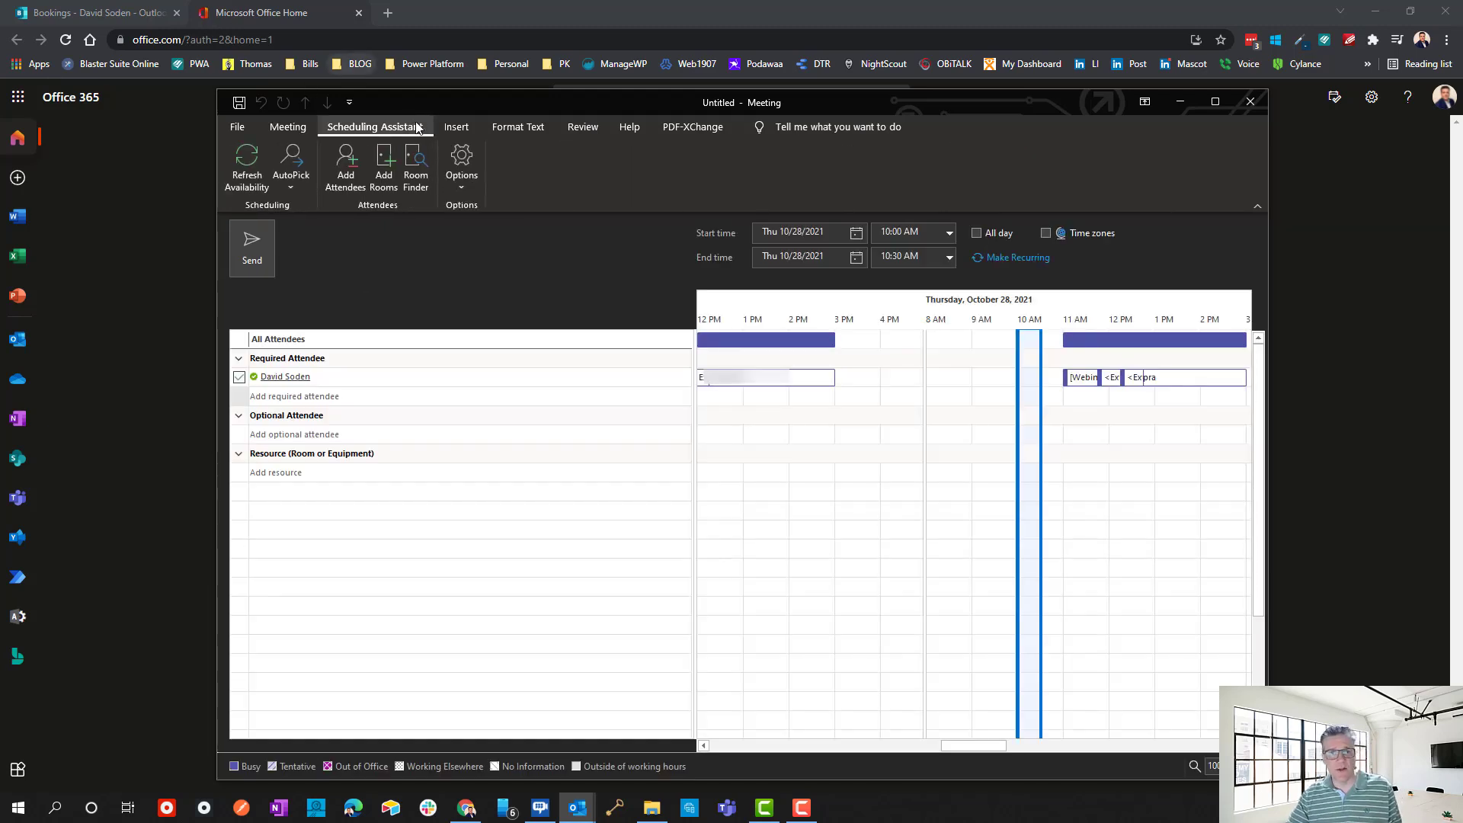
click(1076, 400)
mouse_move(1069, 464)
mouse_down()
mouse_move(1035, 467)
mouse_move(1117, 464)
mouse_move(1055, 471)
mouse_up()
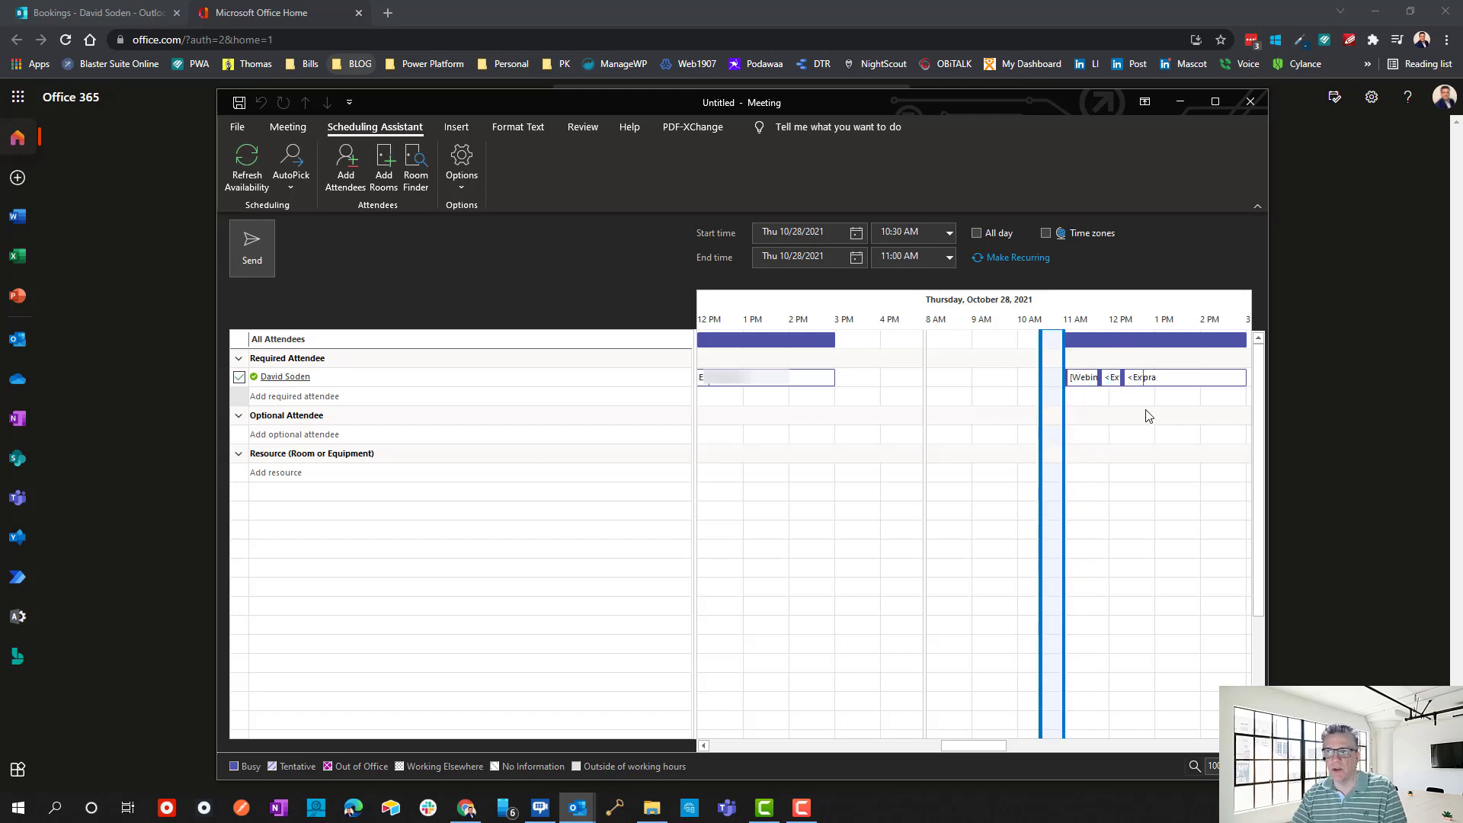
mouse_move(1088, 397)
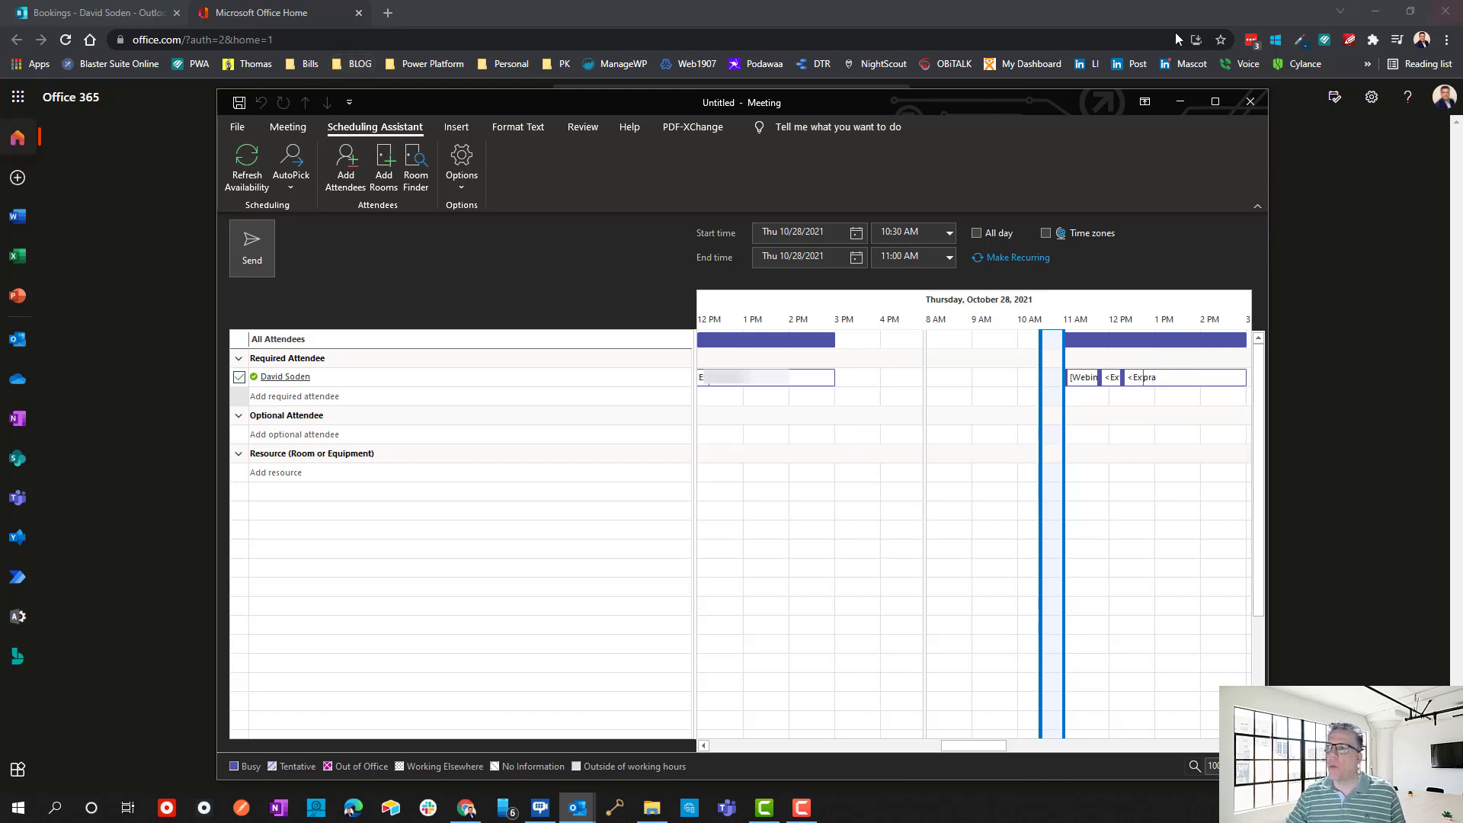
click(1251, 106)
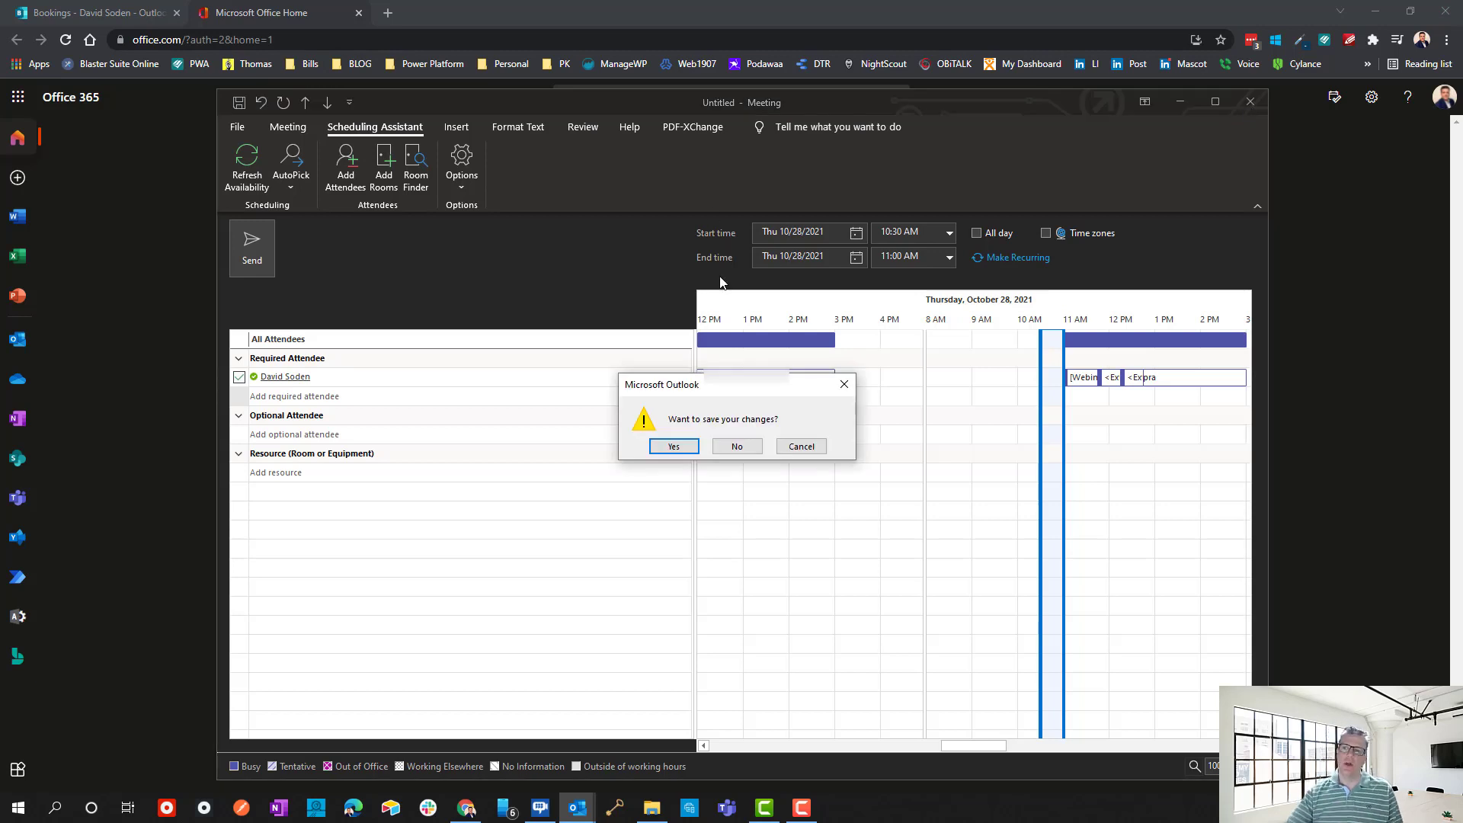
click(736, 448)
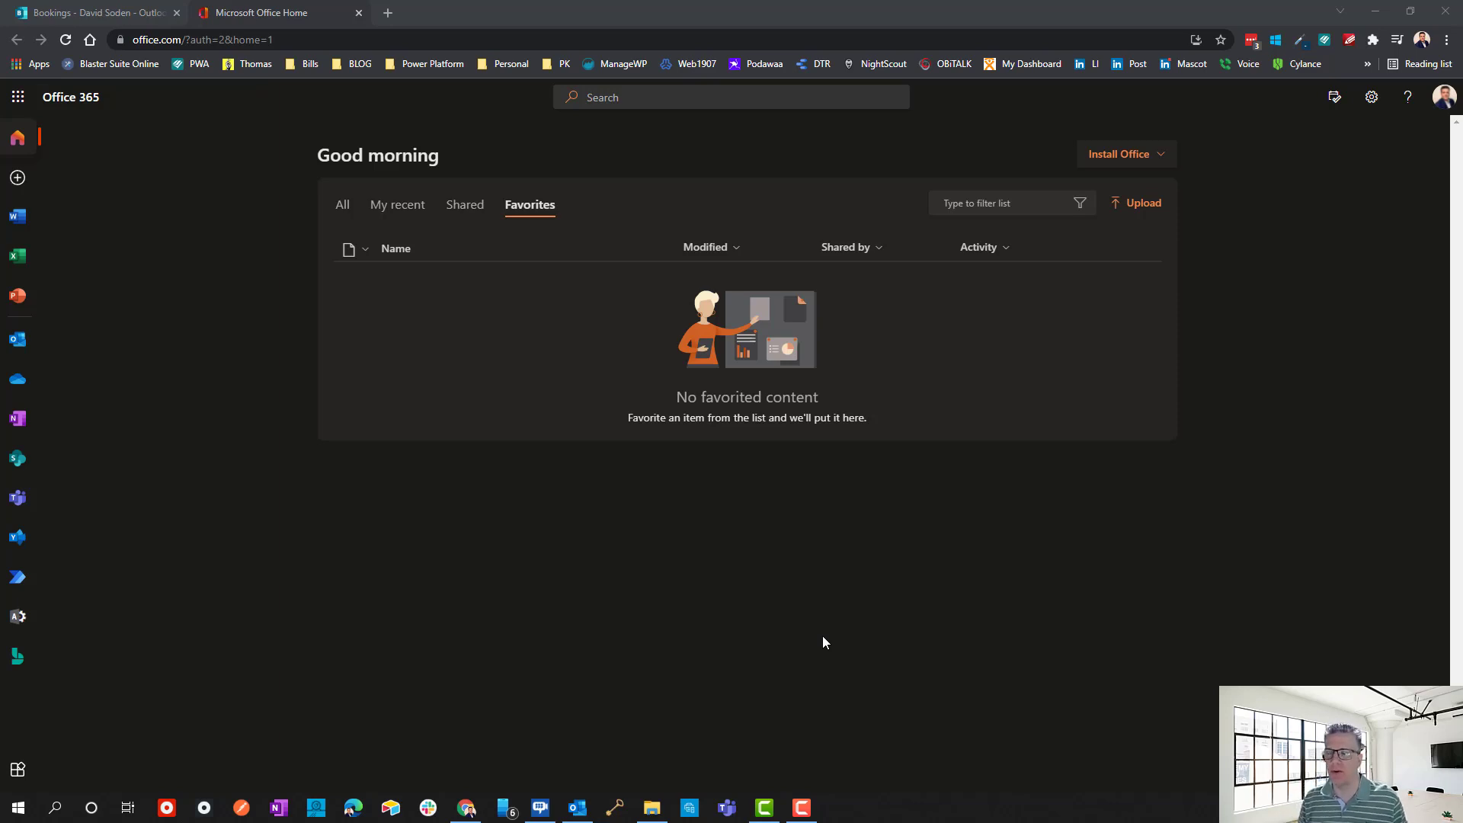
Launch Microsoft Bookings from All apps and start creating a new Bookings calendar.
click(19, 99)
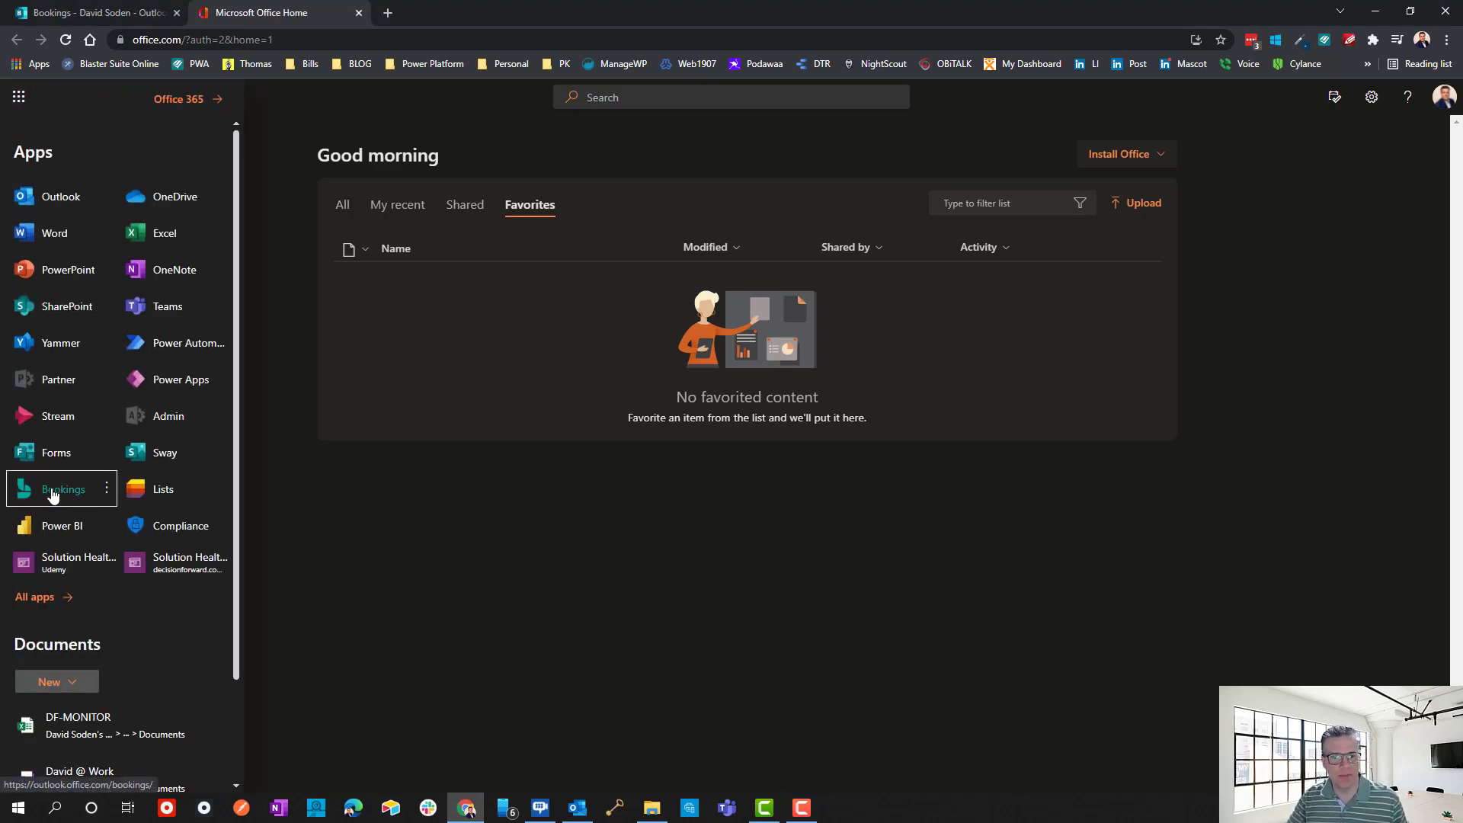
click(35, 598)
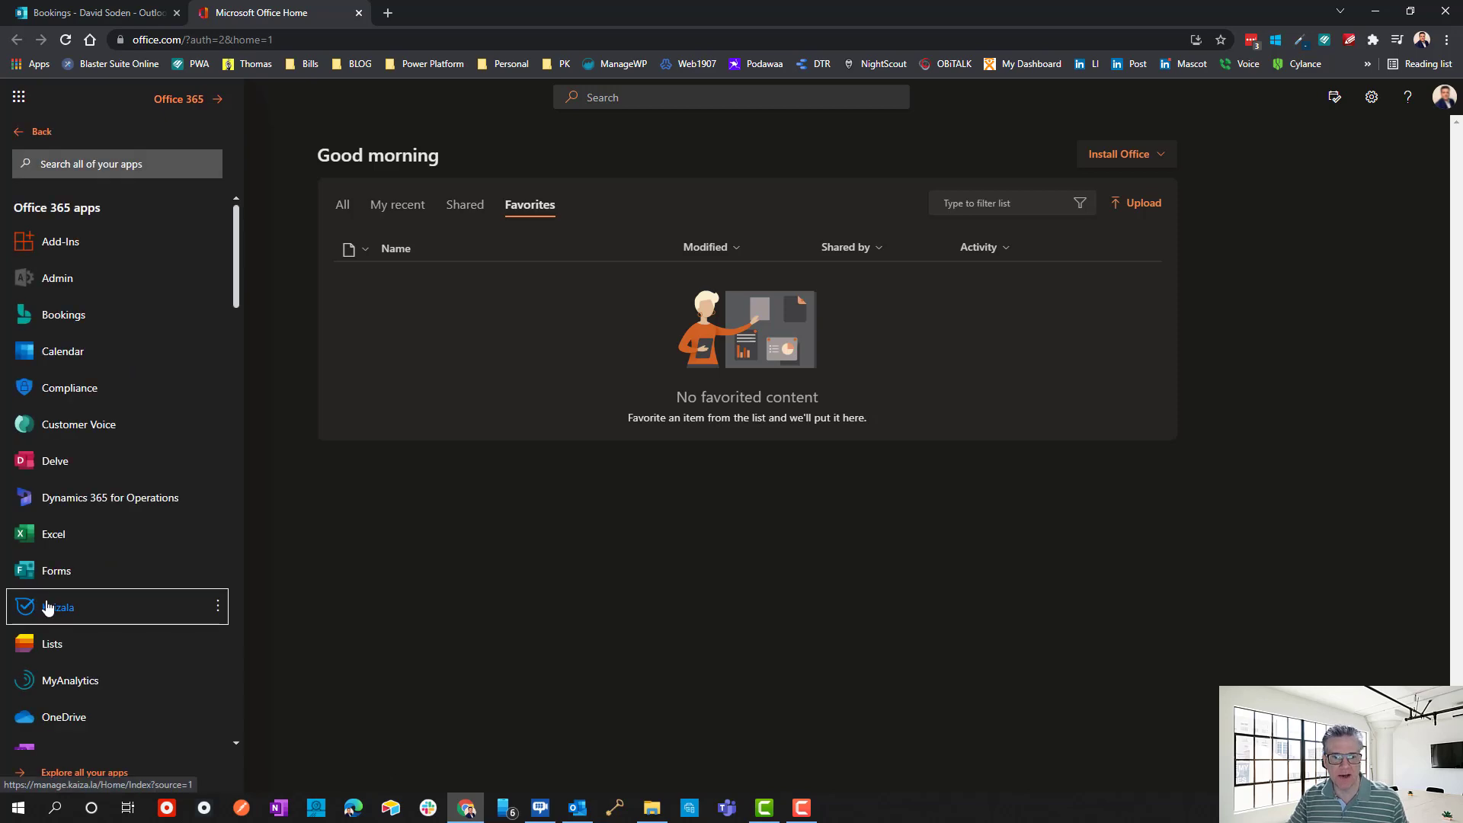
click(67, 317)
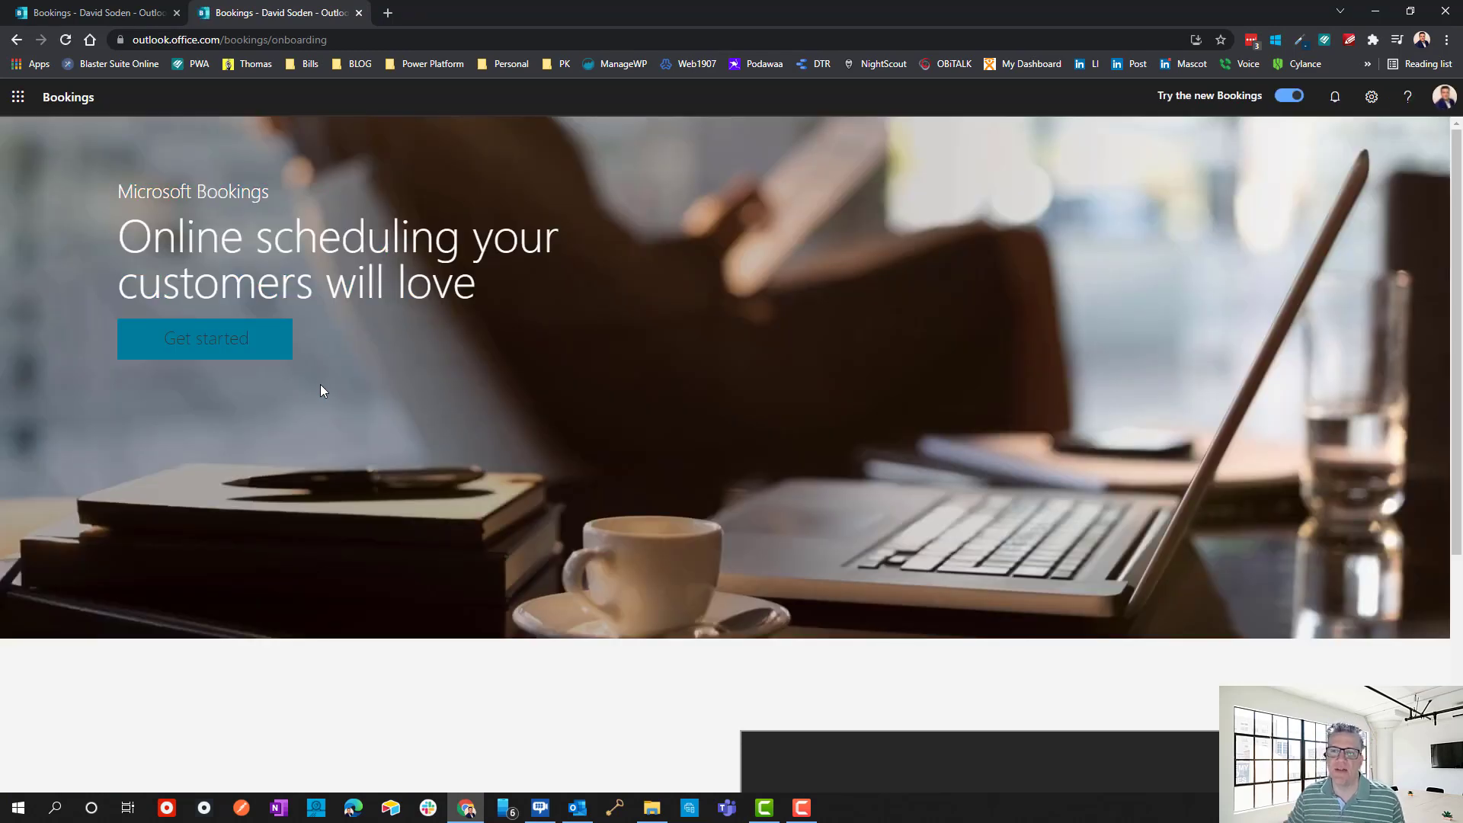
click(232, 344)
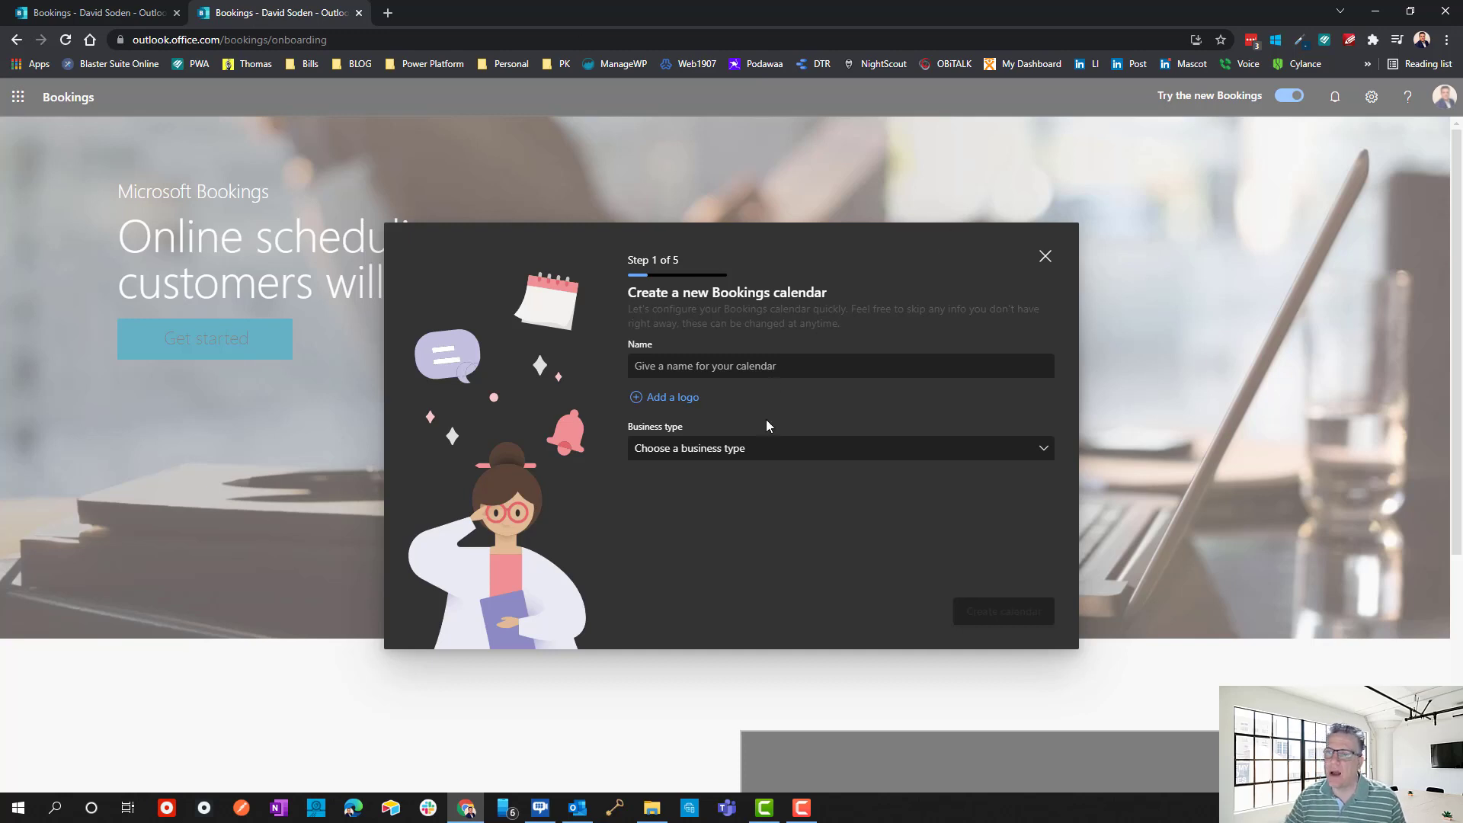
click(669, 366)
Name the new calendar 'Bookings Demo', replacing the mistyped entry.
text(DEmo)
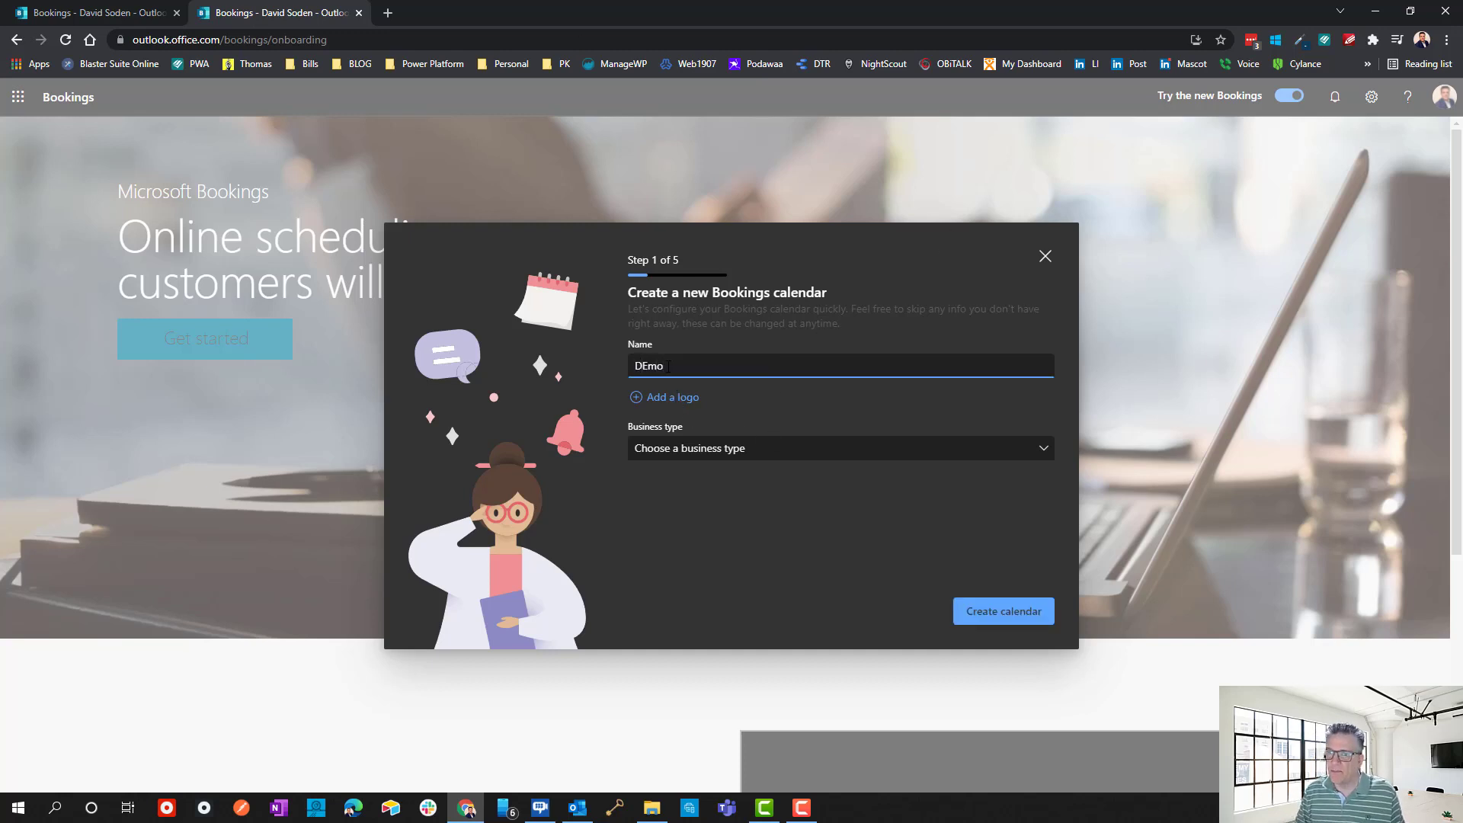
key(ctrl+a)
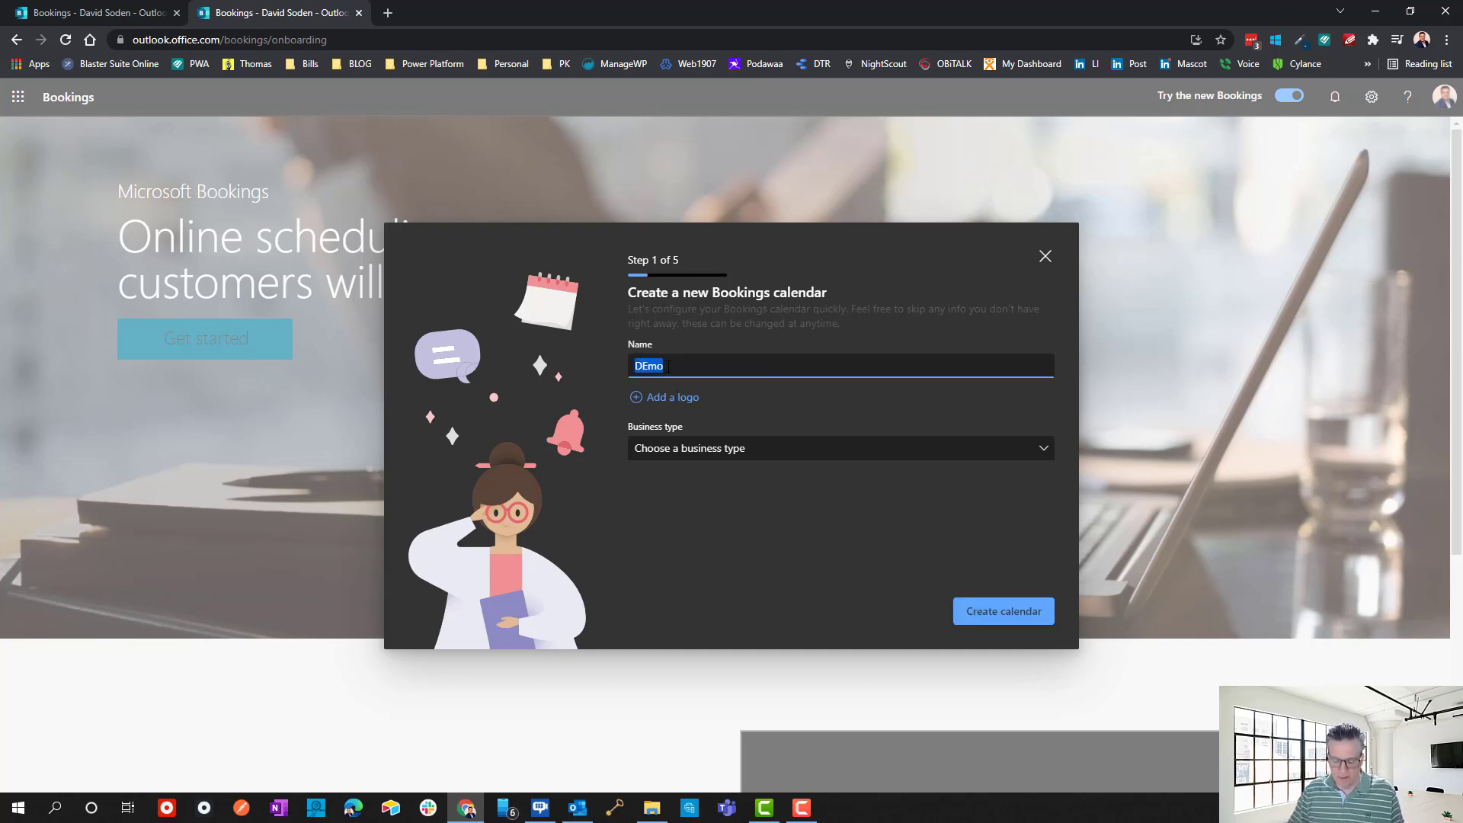
text(Bo)
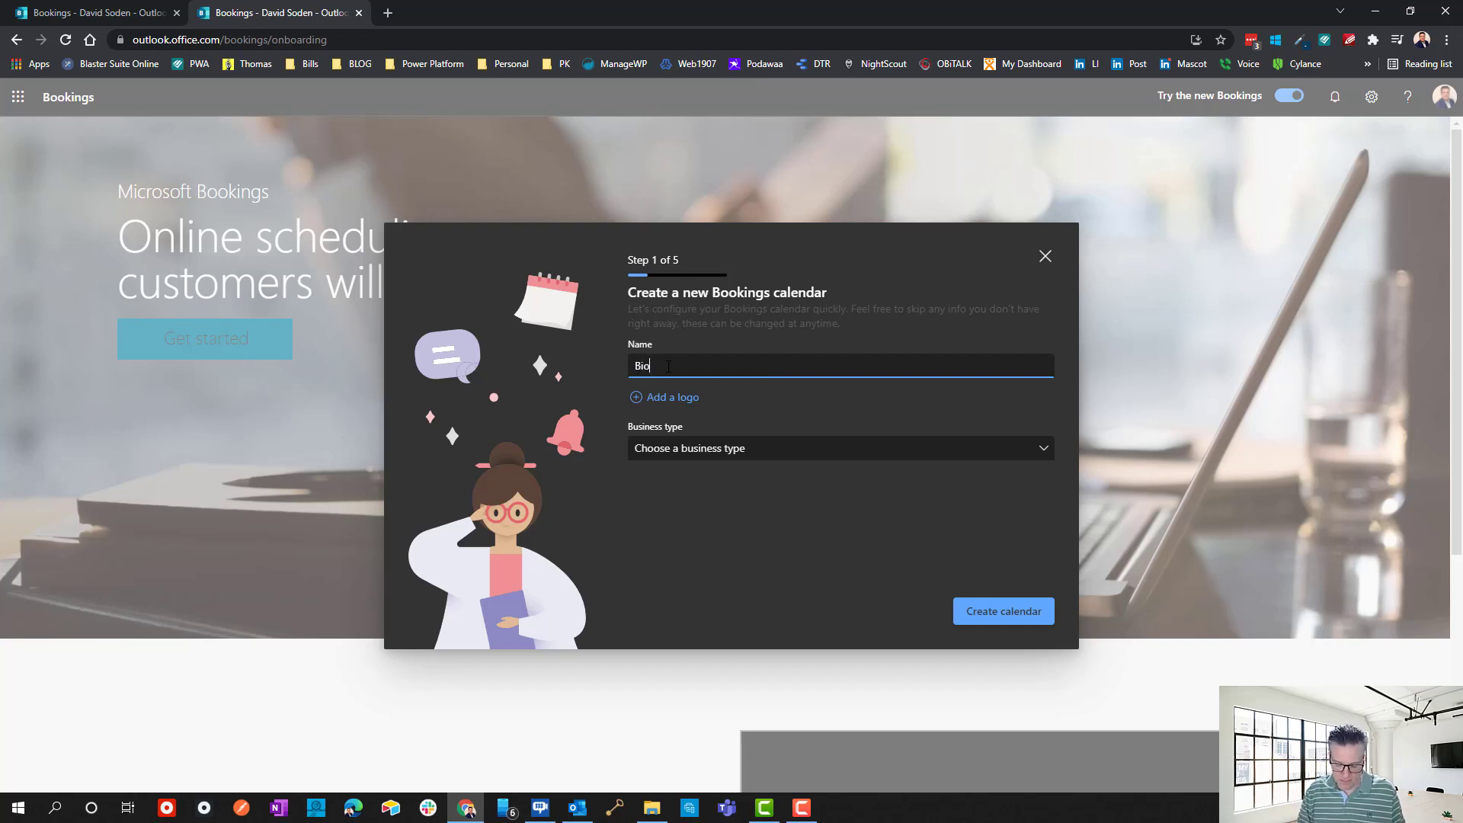
key(BackSpace)
key(BackSpace)
text(Book)
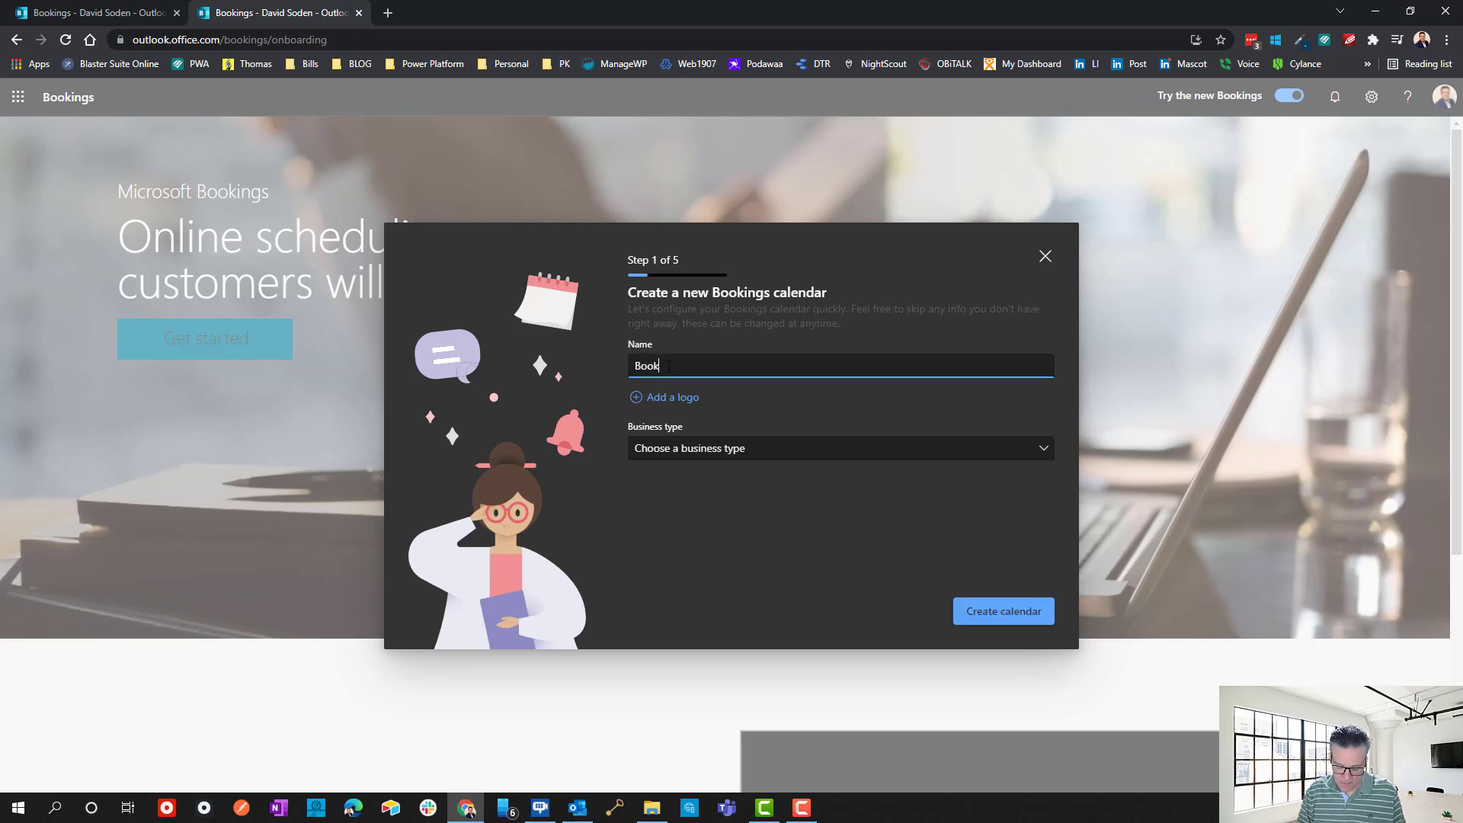
text(ings Demo)
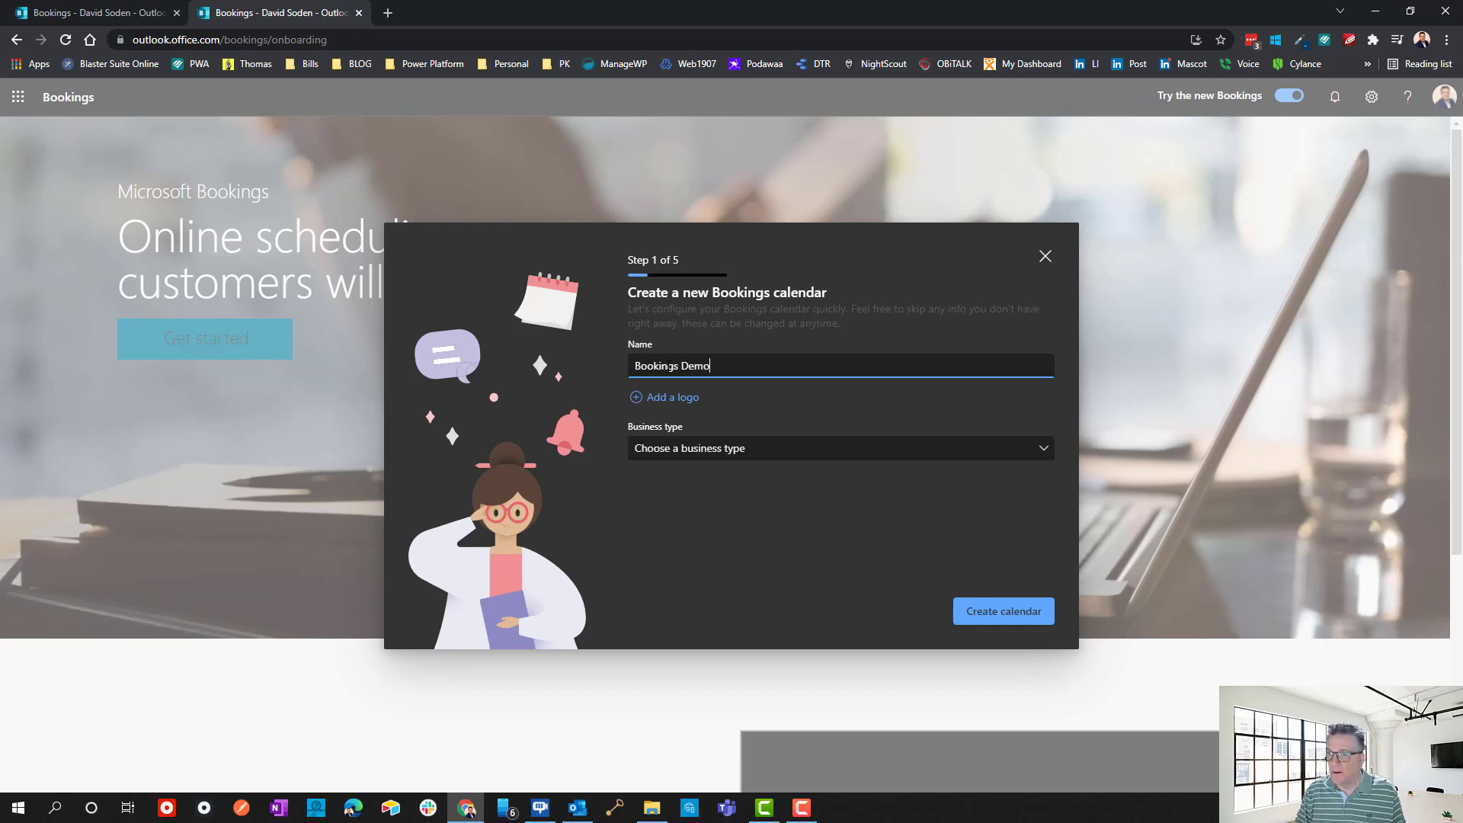
Upload unnamed.png as the calendar logo and set the business type to IT support.
click(664, 396)
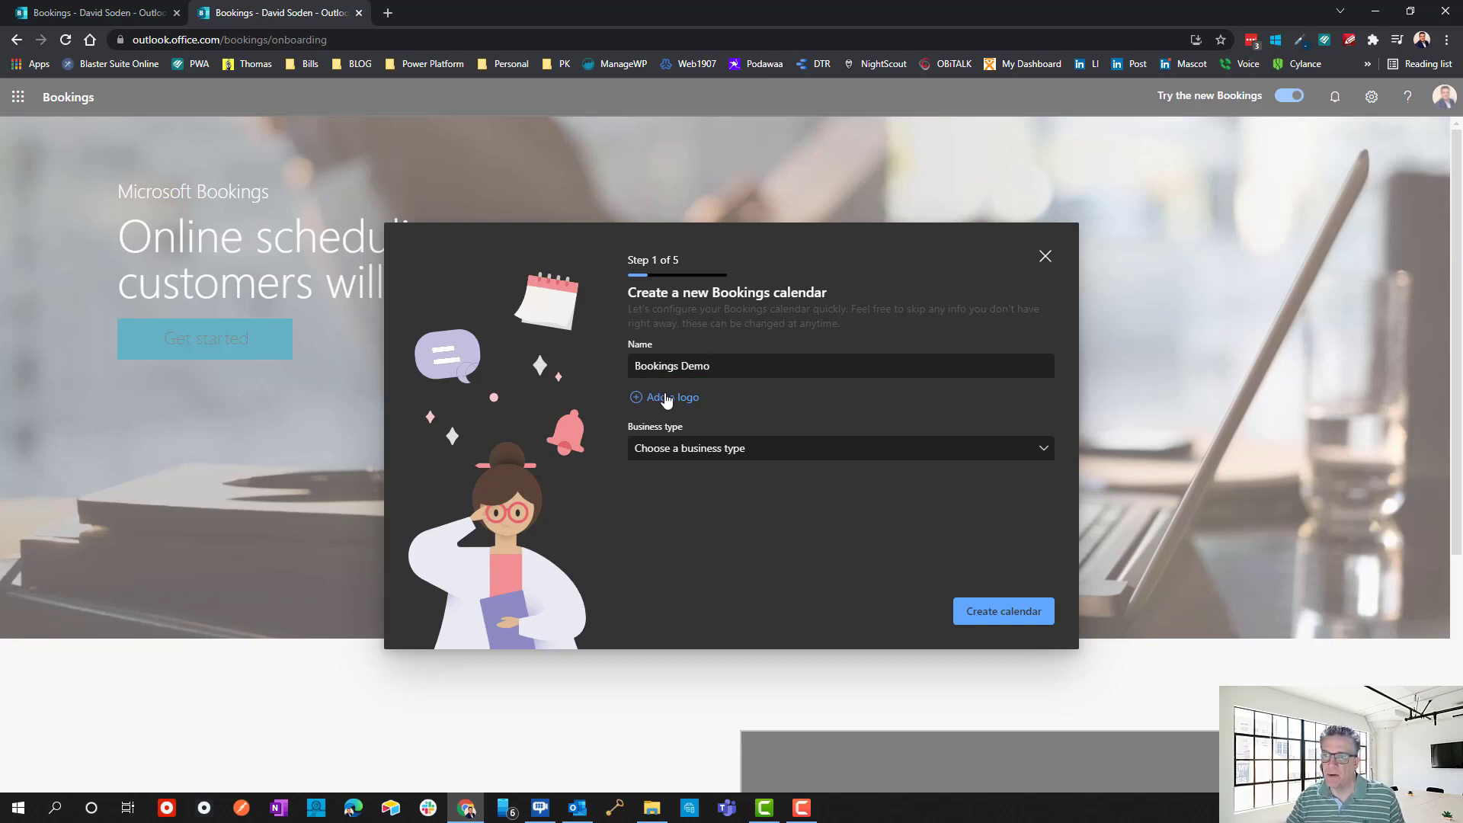
click(301, 134)
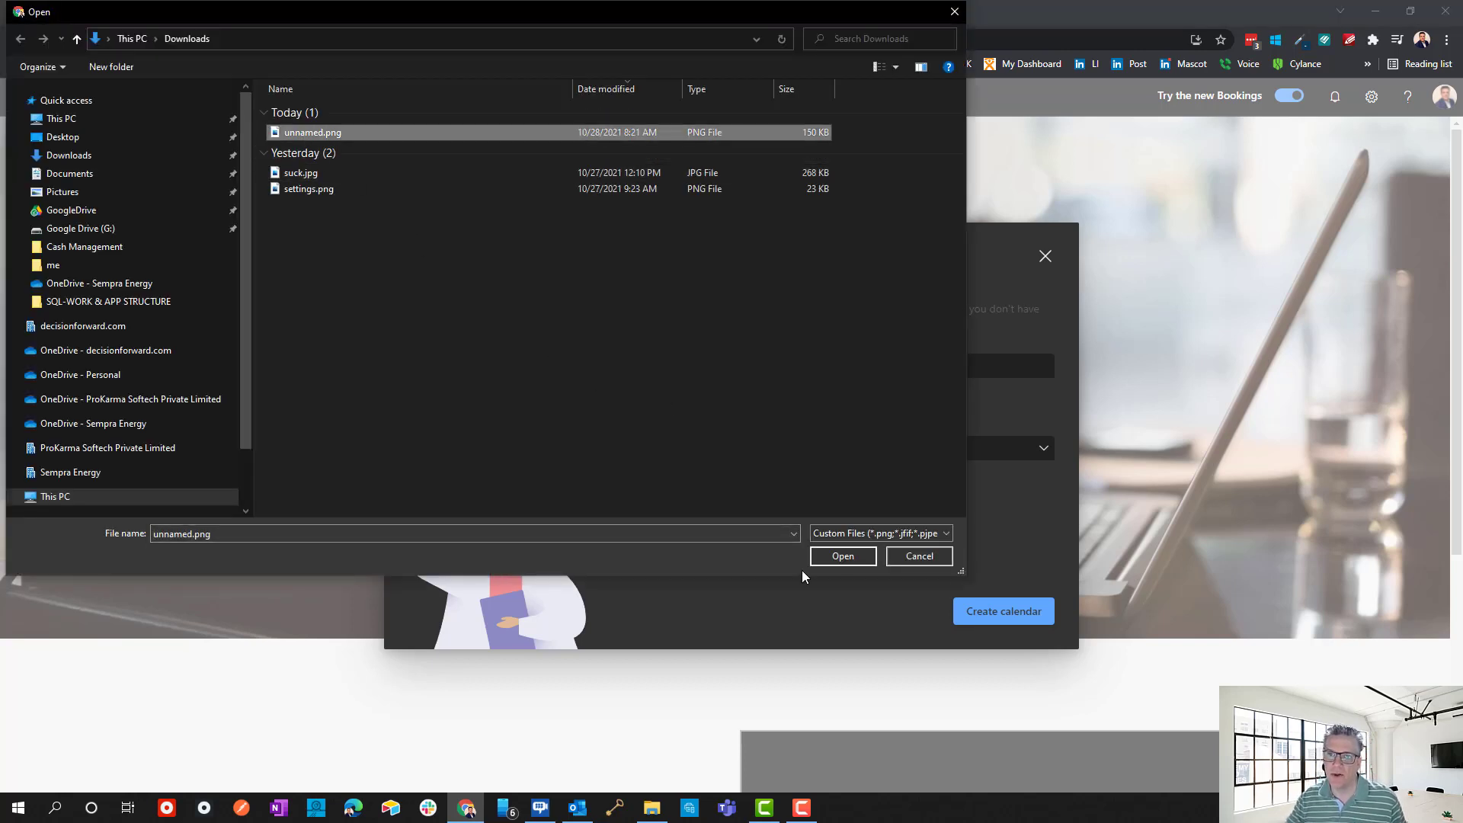
click(831, 559)
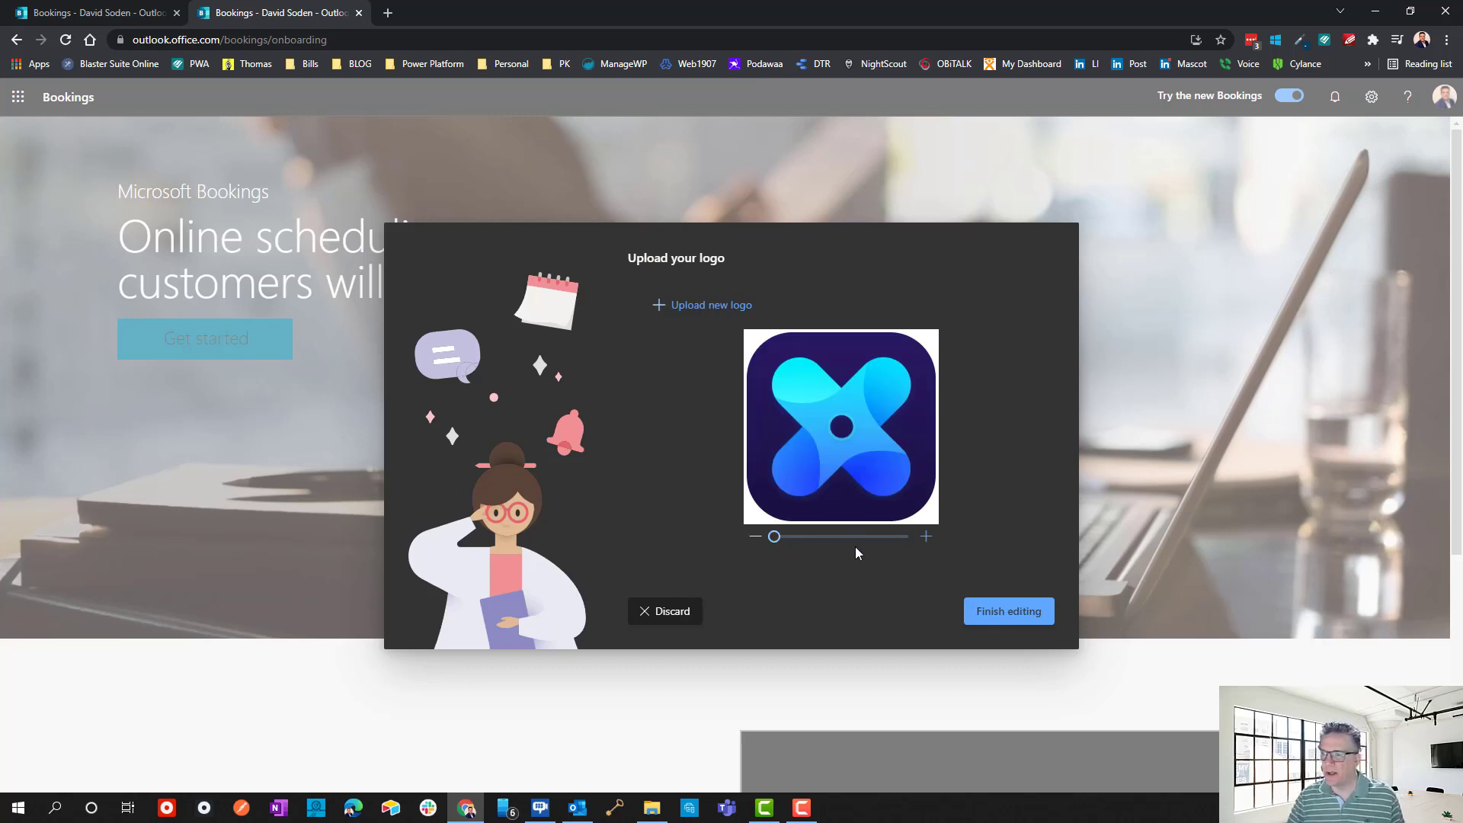
click(1006, 611)
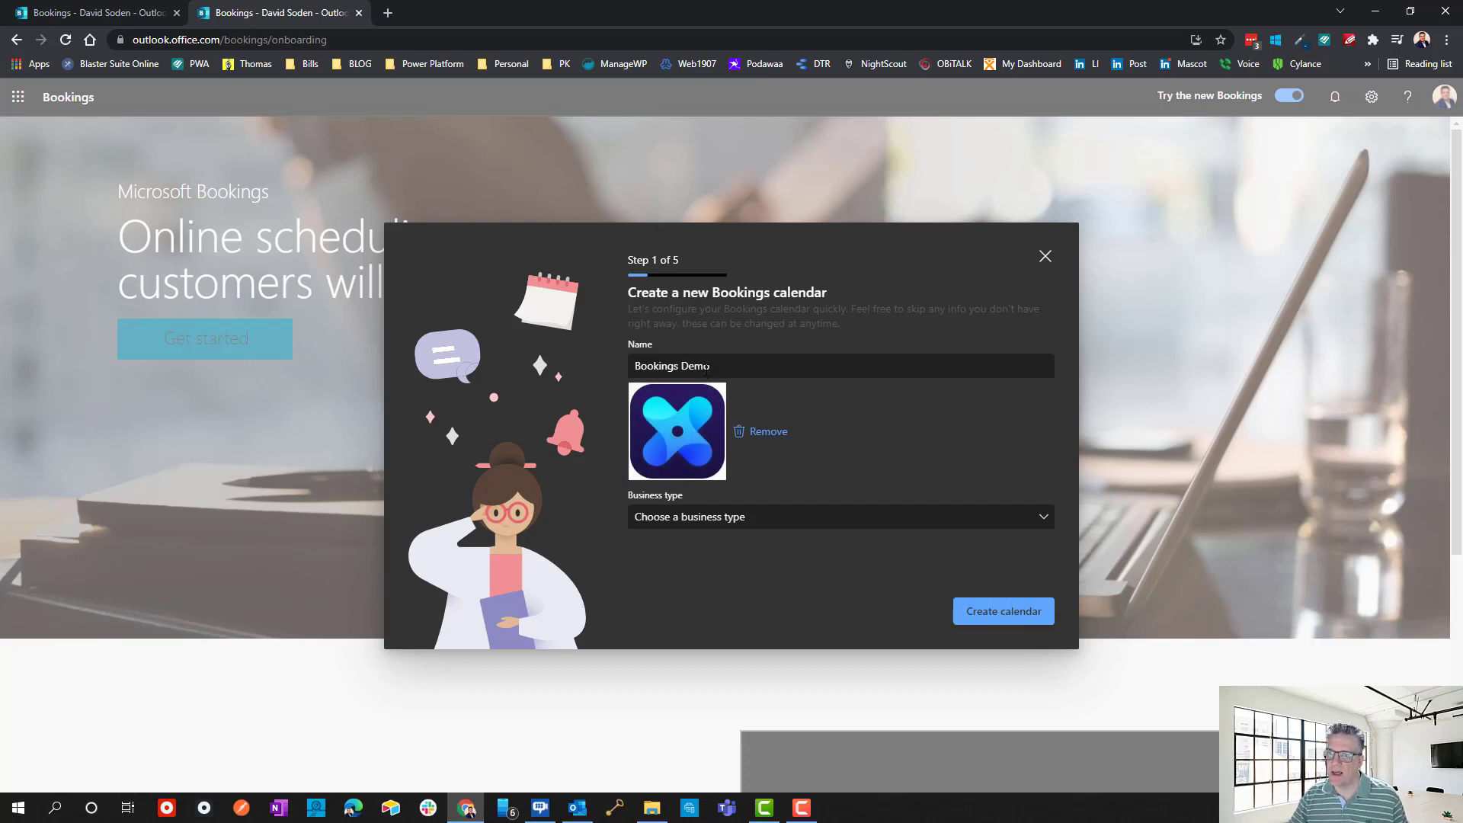
click(703, 521)
click(676, 602)
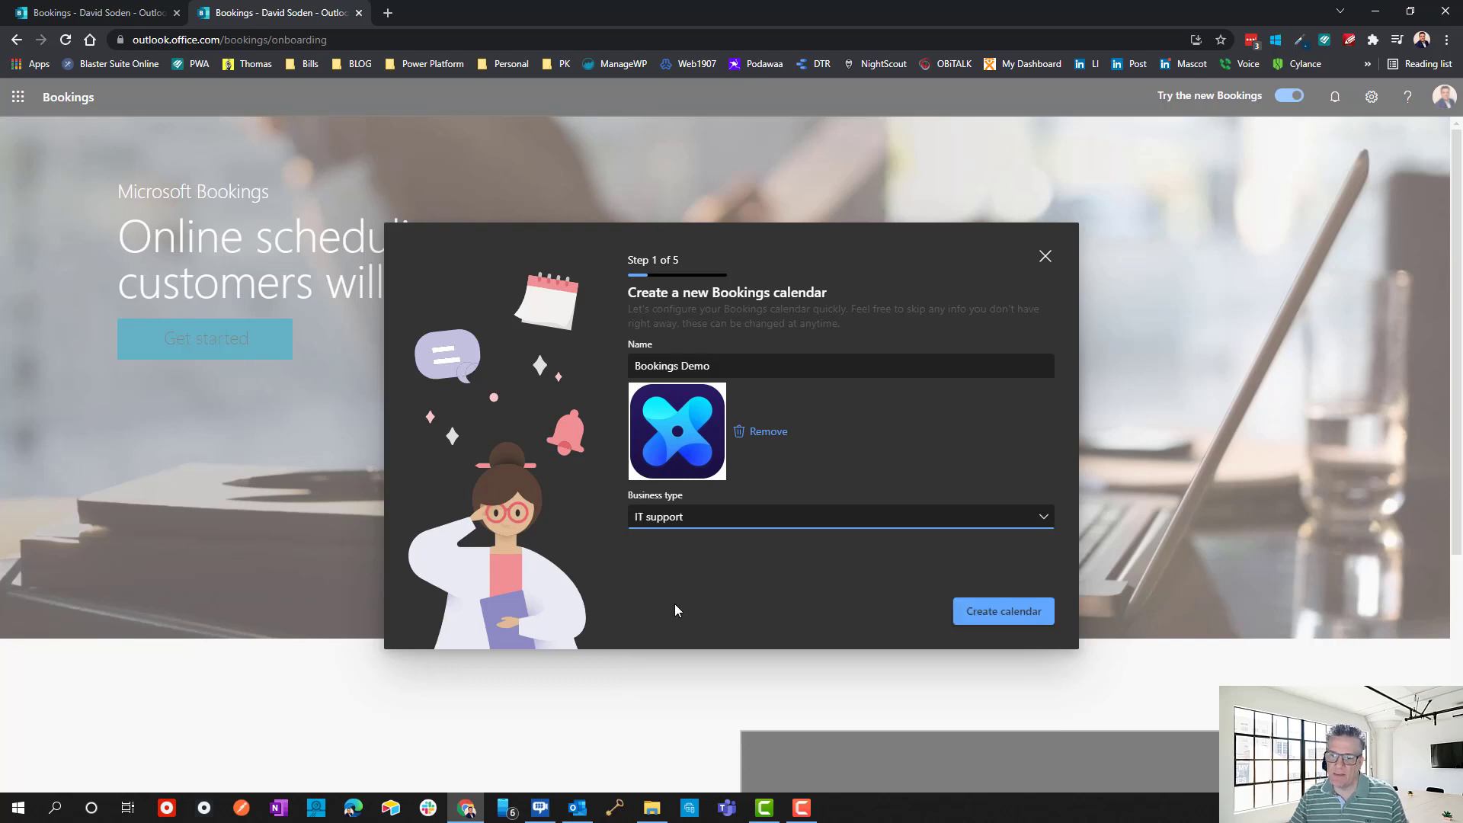
Name the first service 'Daves Booking Calendar', keep 30 minutes, and make it an online appointment.
click(1006, 613)
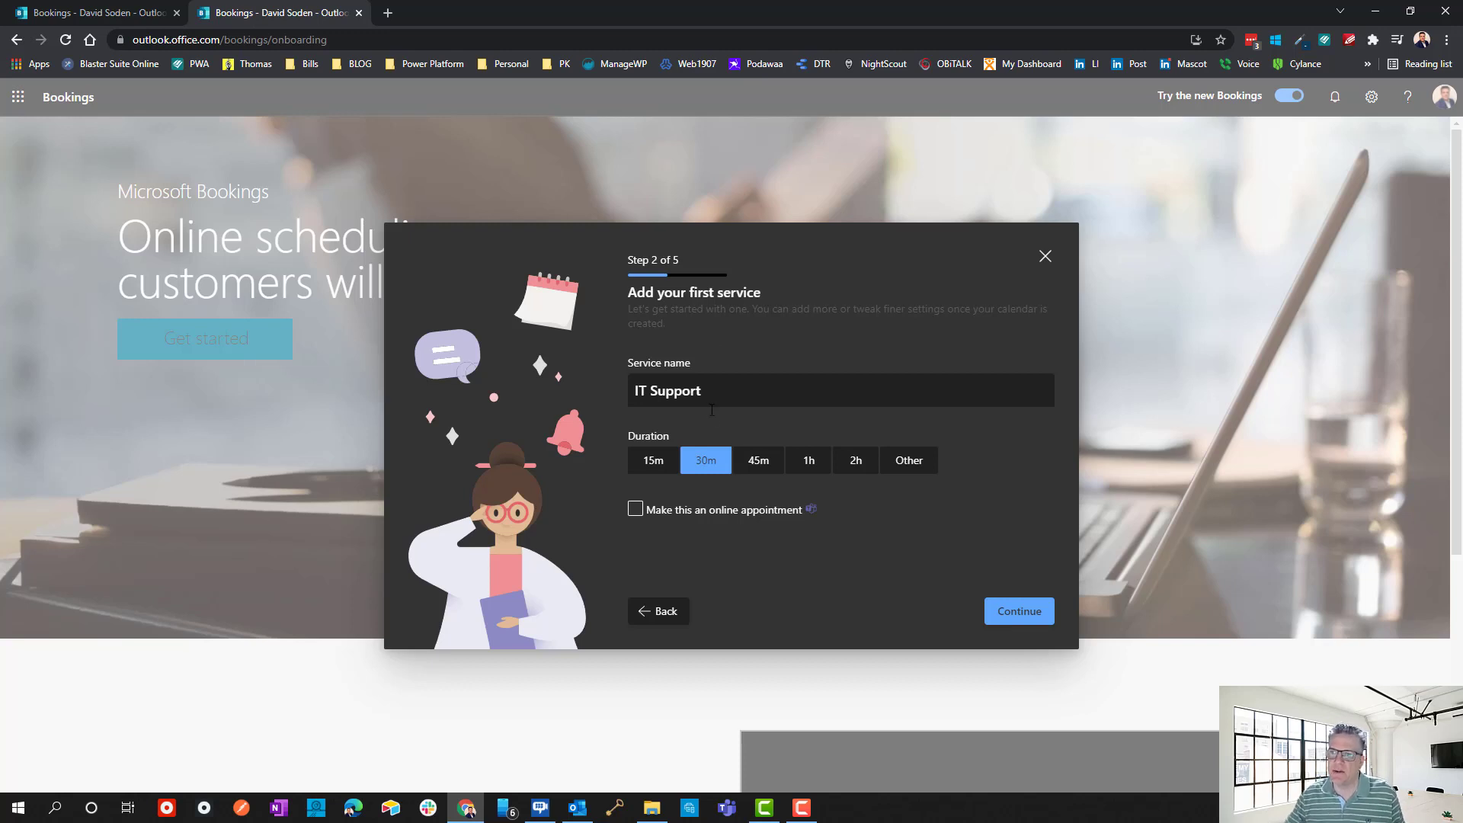
drag(712, 396, 494, 390)
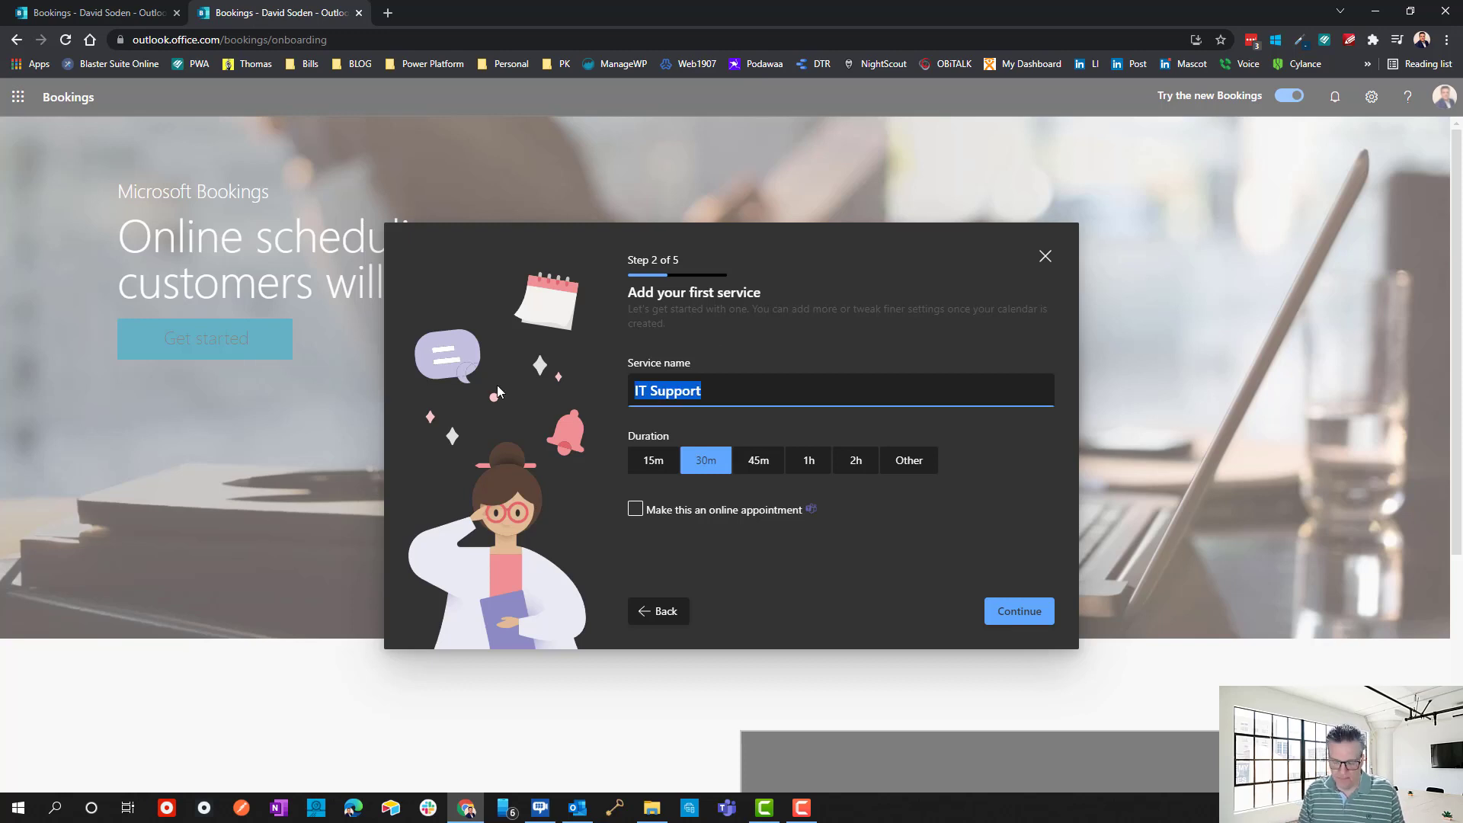
text(Dabe)
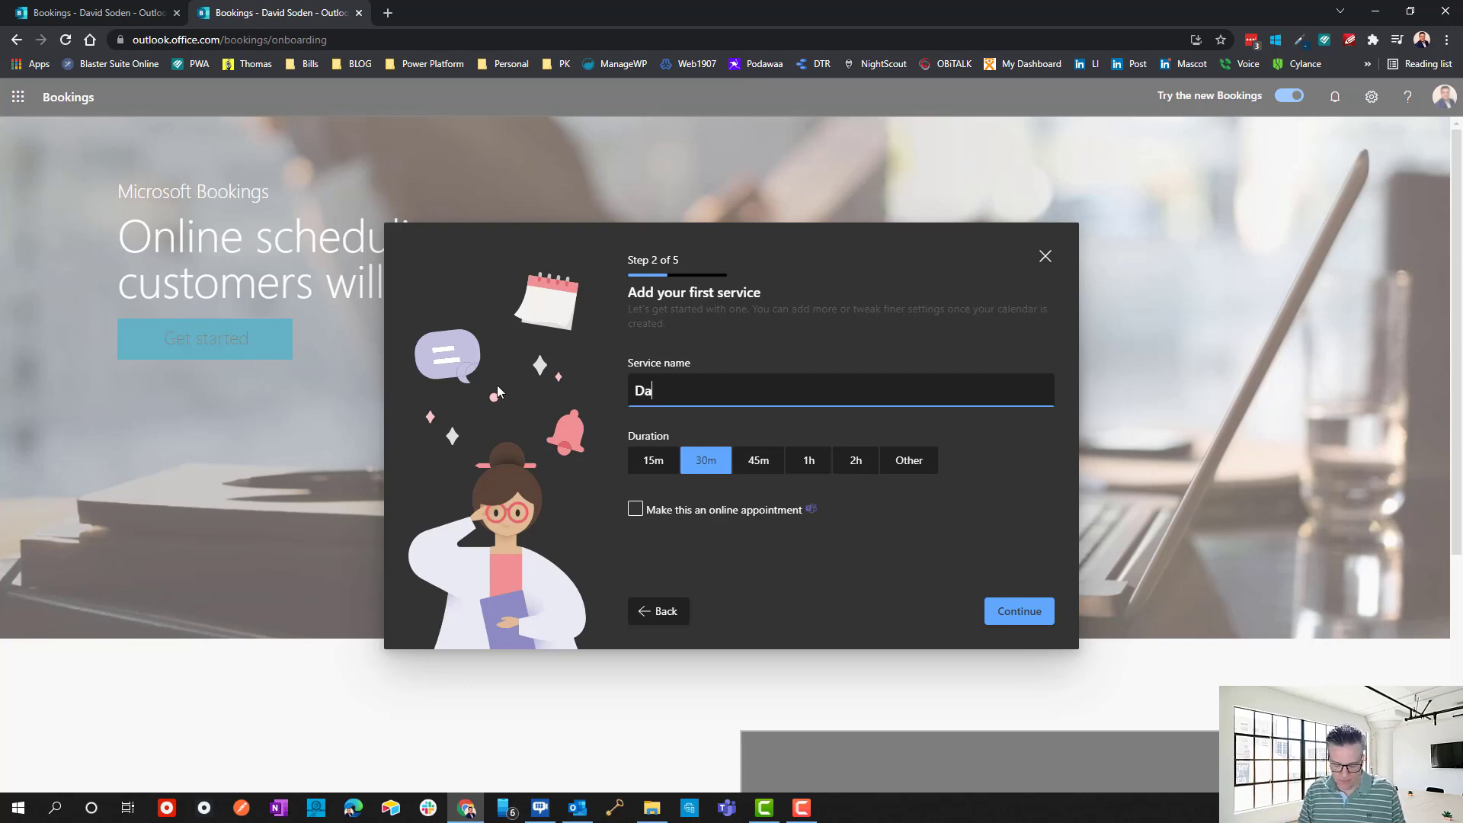
key(BackSpace)
key(BackSpace)
key(BackSpace)
key(BackSpace)
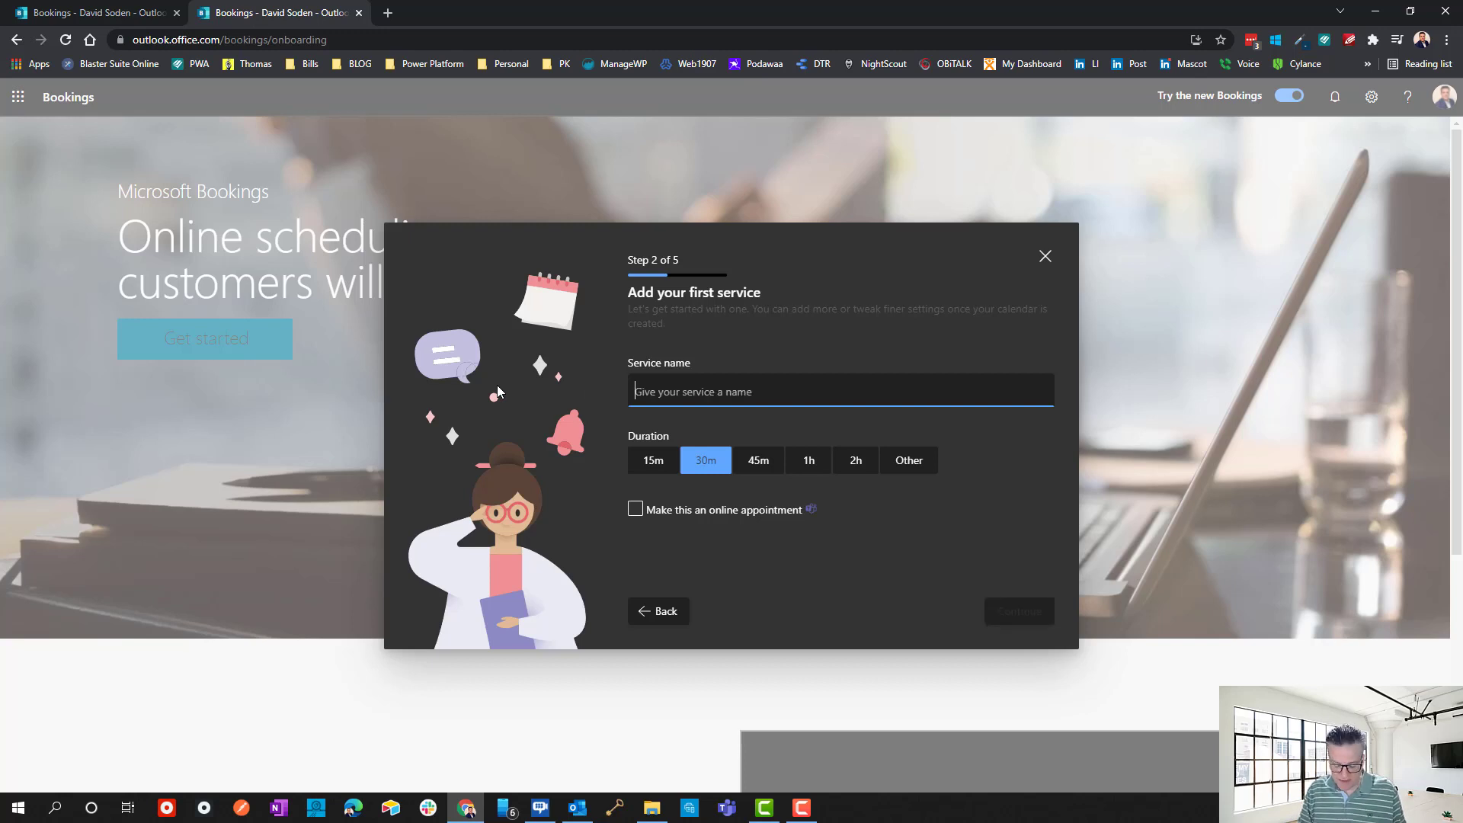
text(Daves Bo)
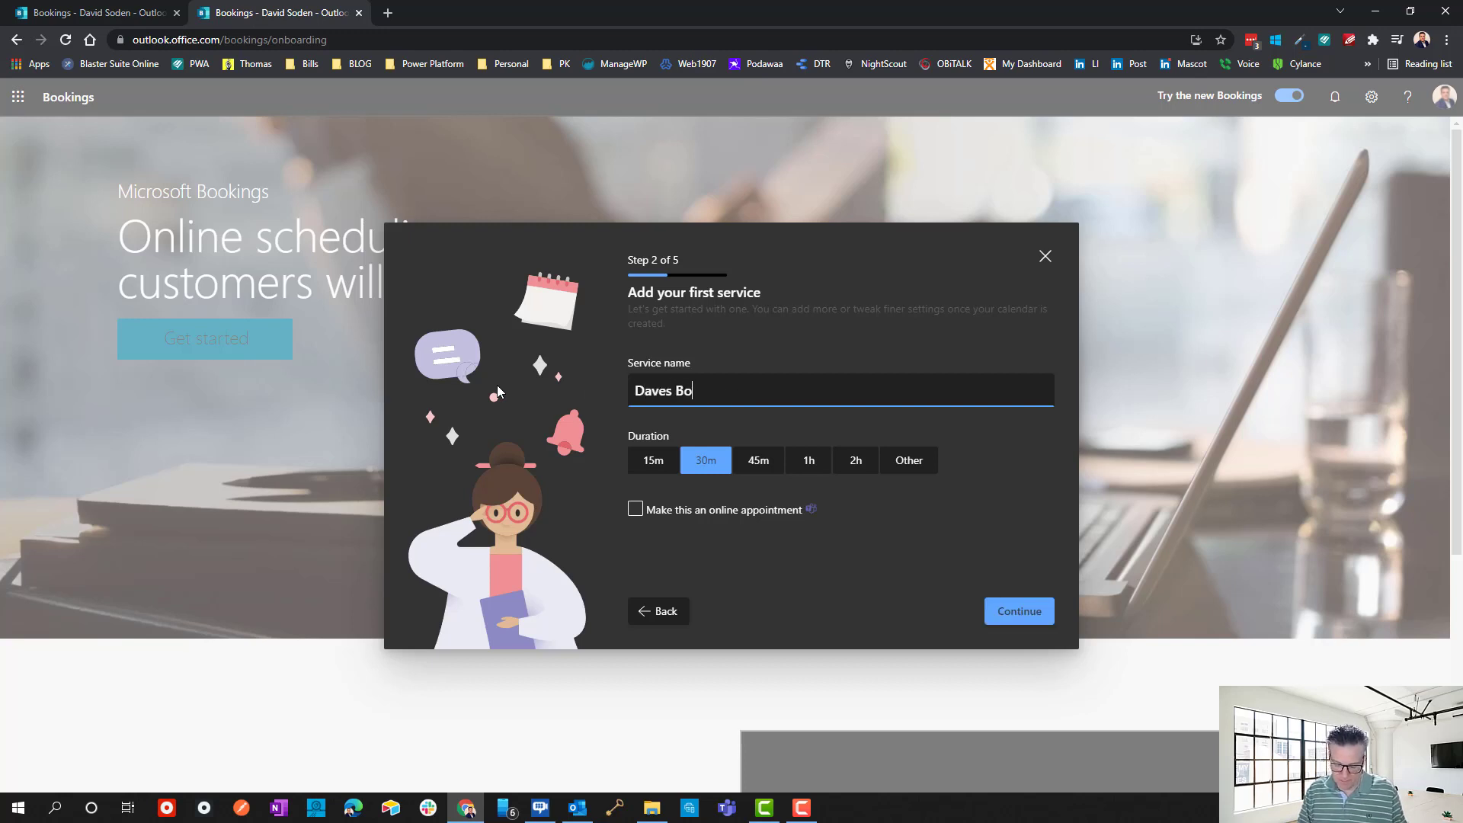
text(oking Calendar)
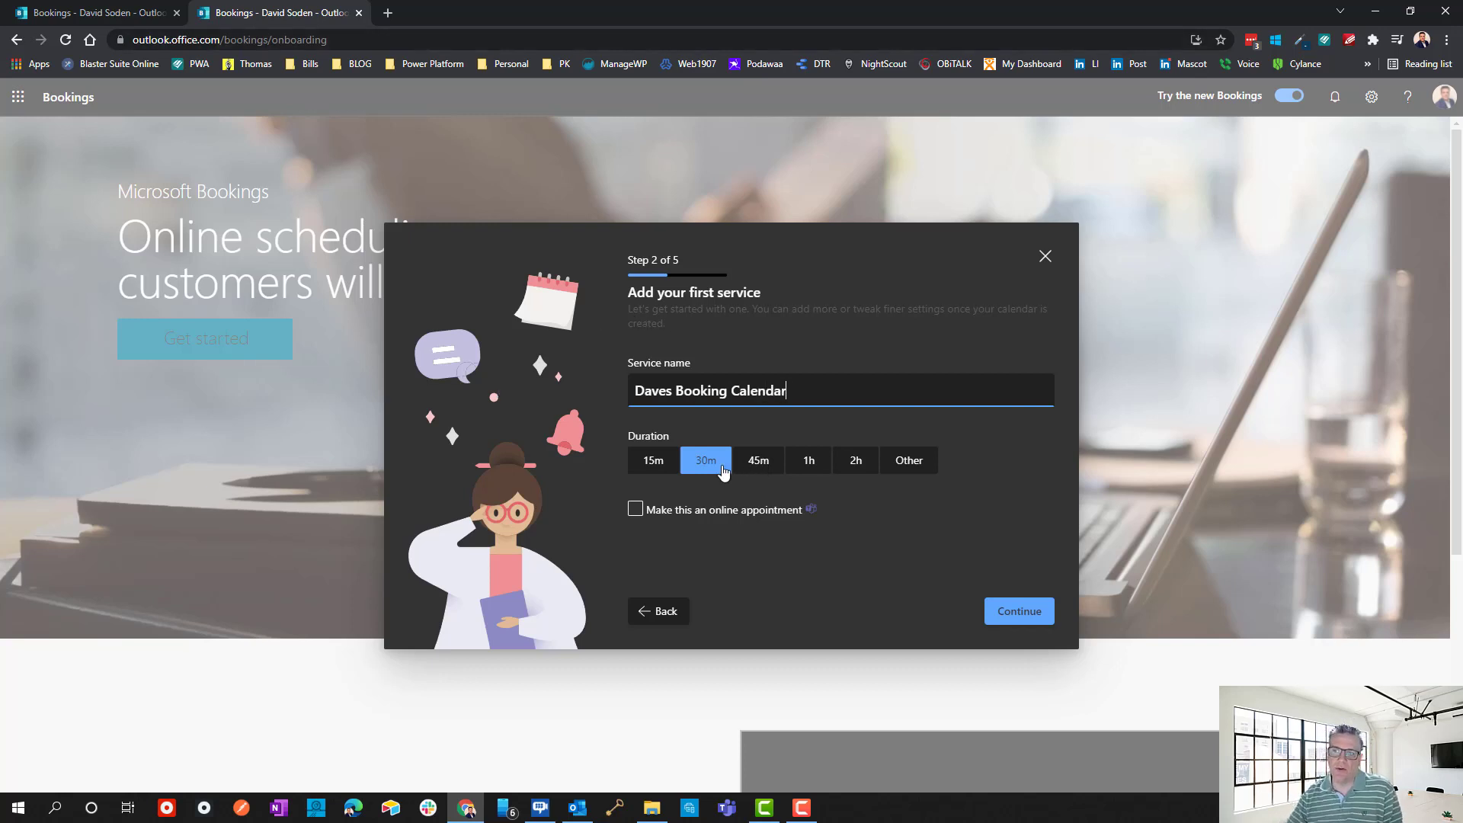
click(677, 510)
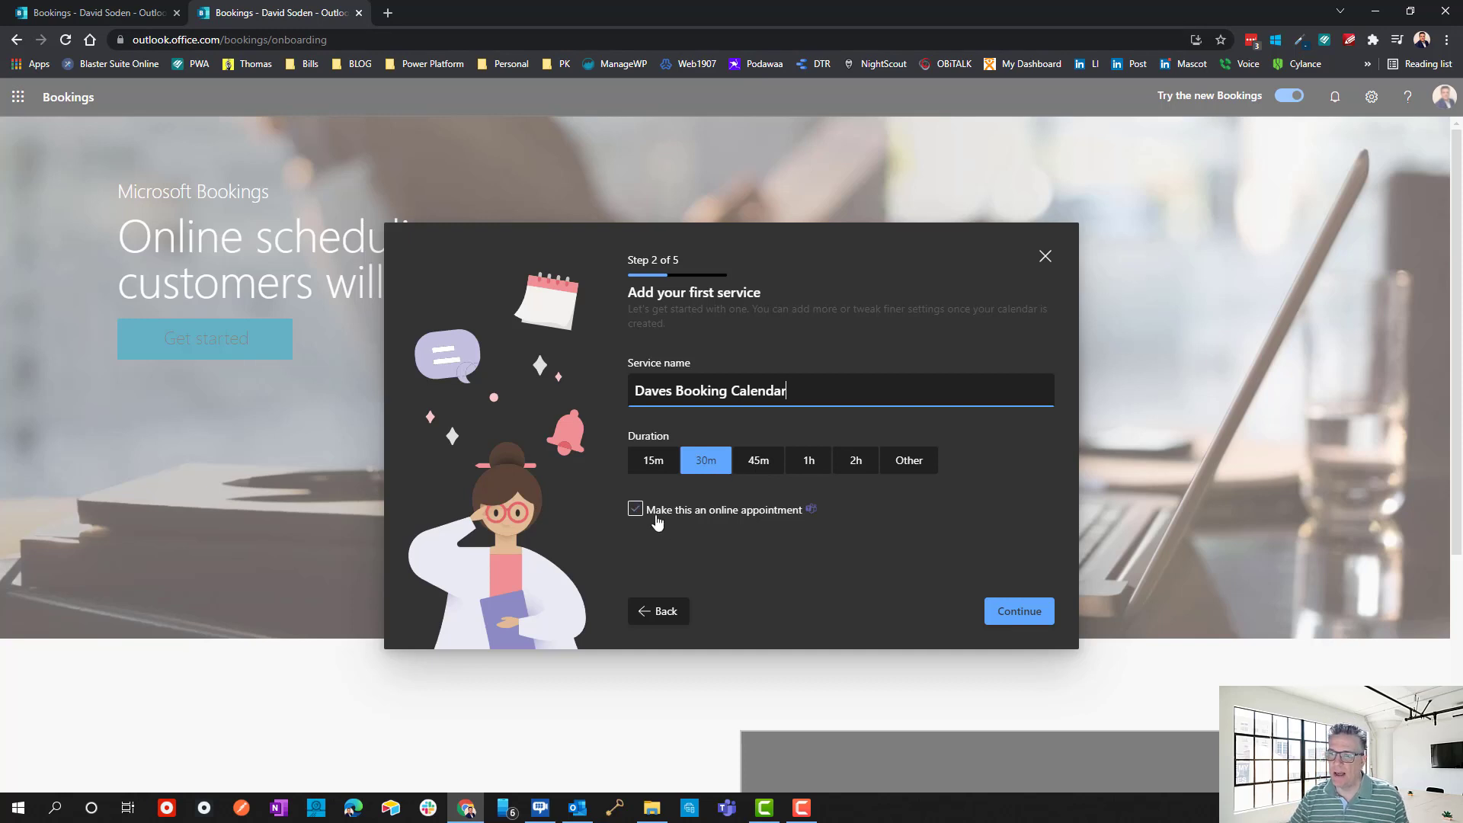
click(655, 517)
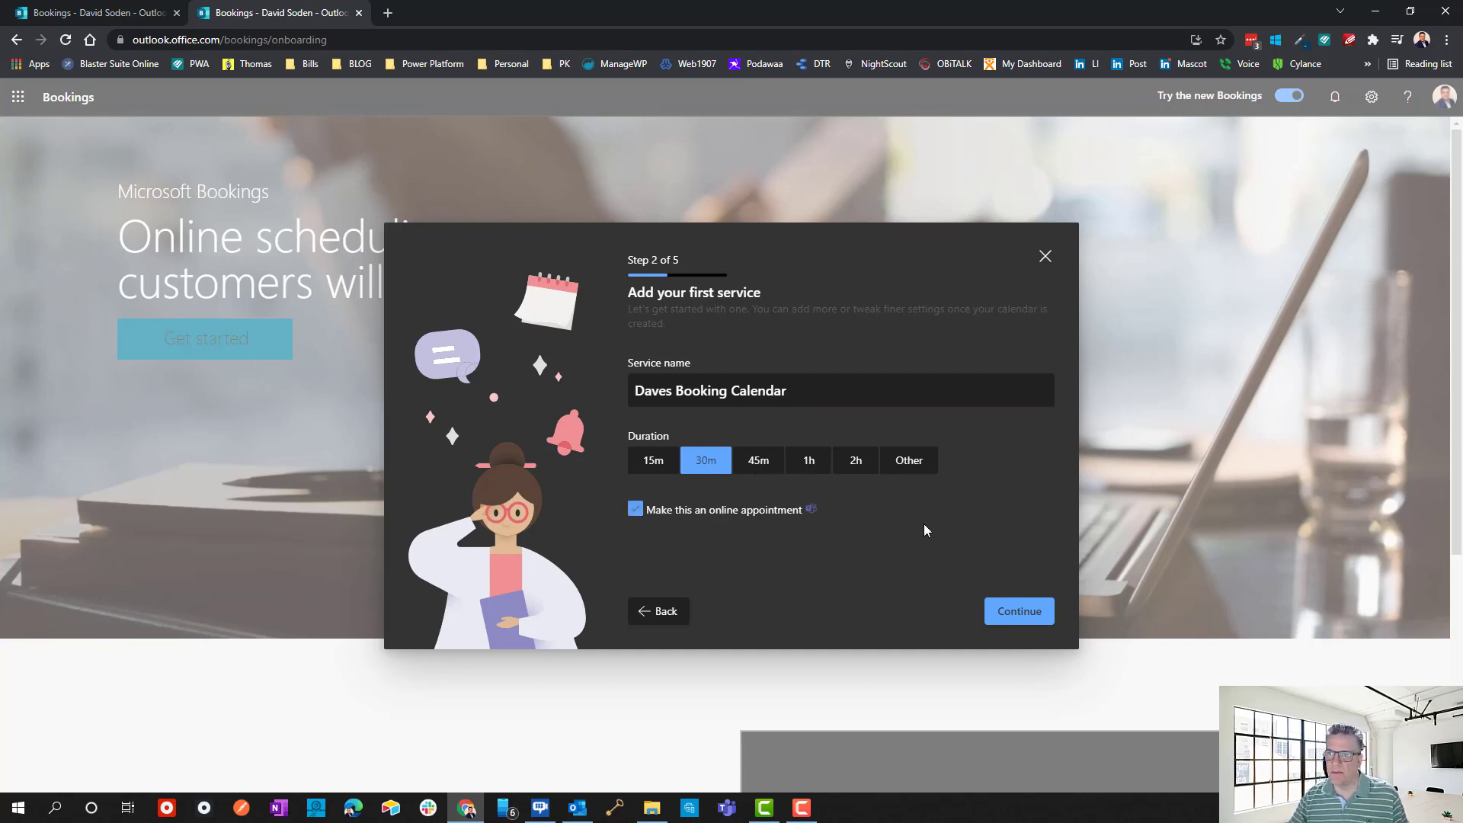
Restrict service availability to Saturday and Sunday, 8:00 AM to 4:00 PM.
click(1041, 622)
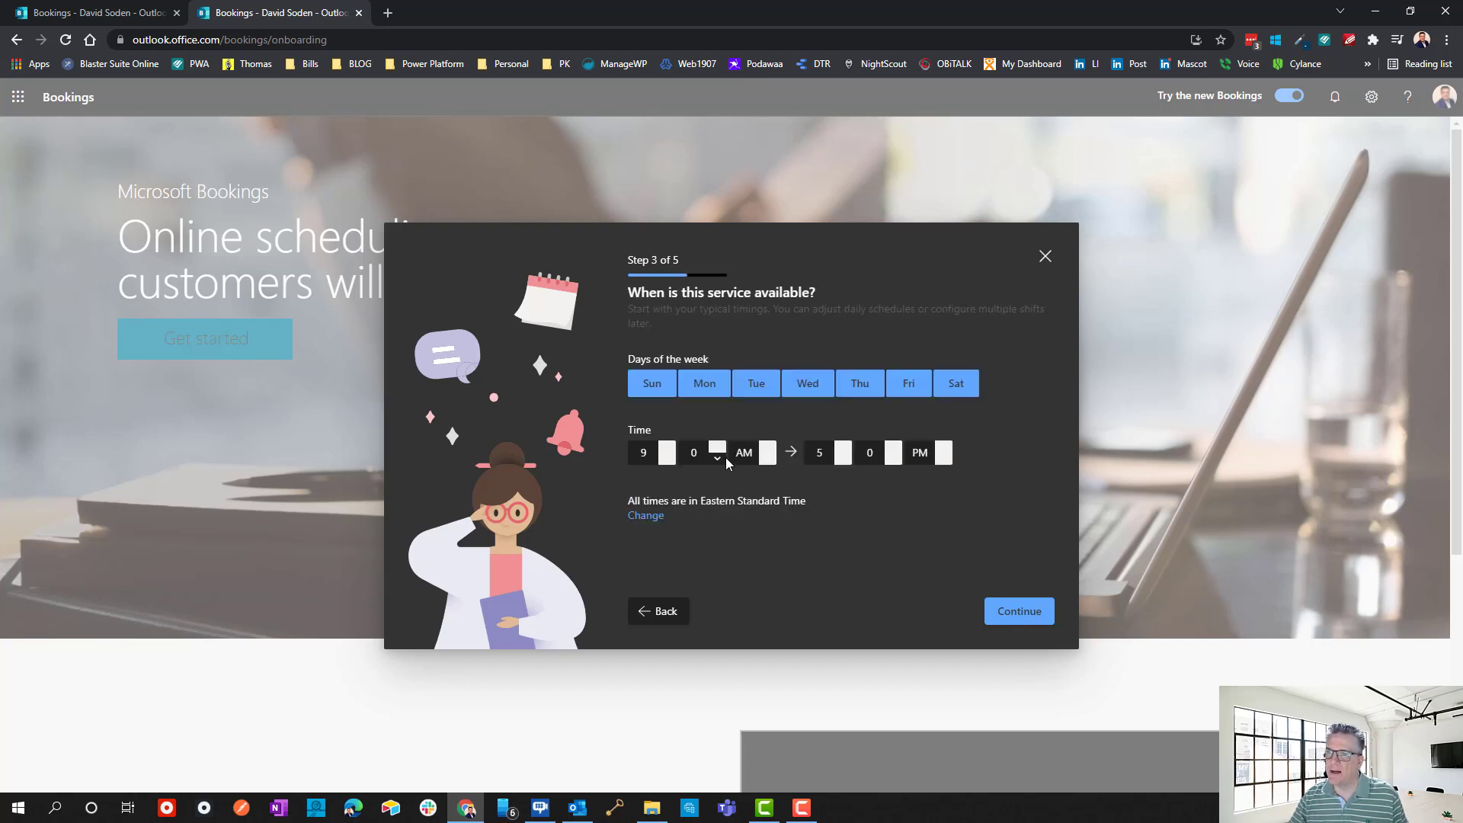
click(695, 390)
click(757, 396)
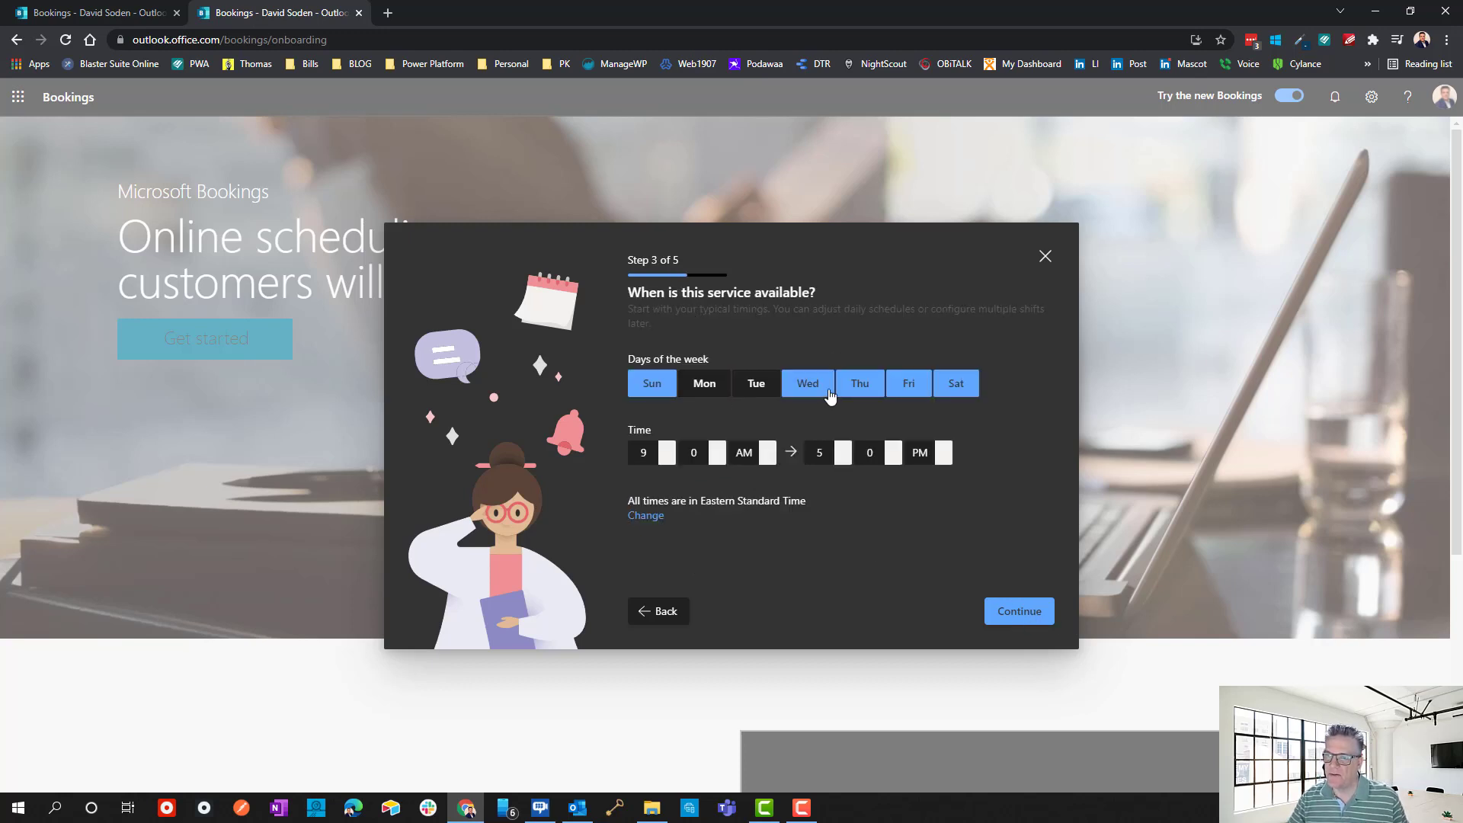
click(825, 392)
click(881, 396)
click(907, 388)
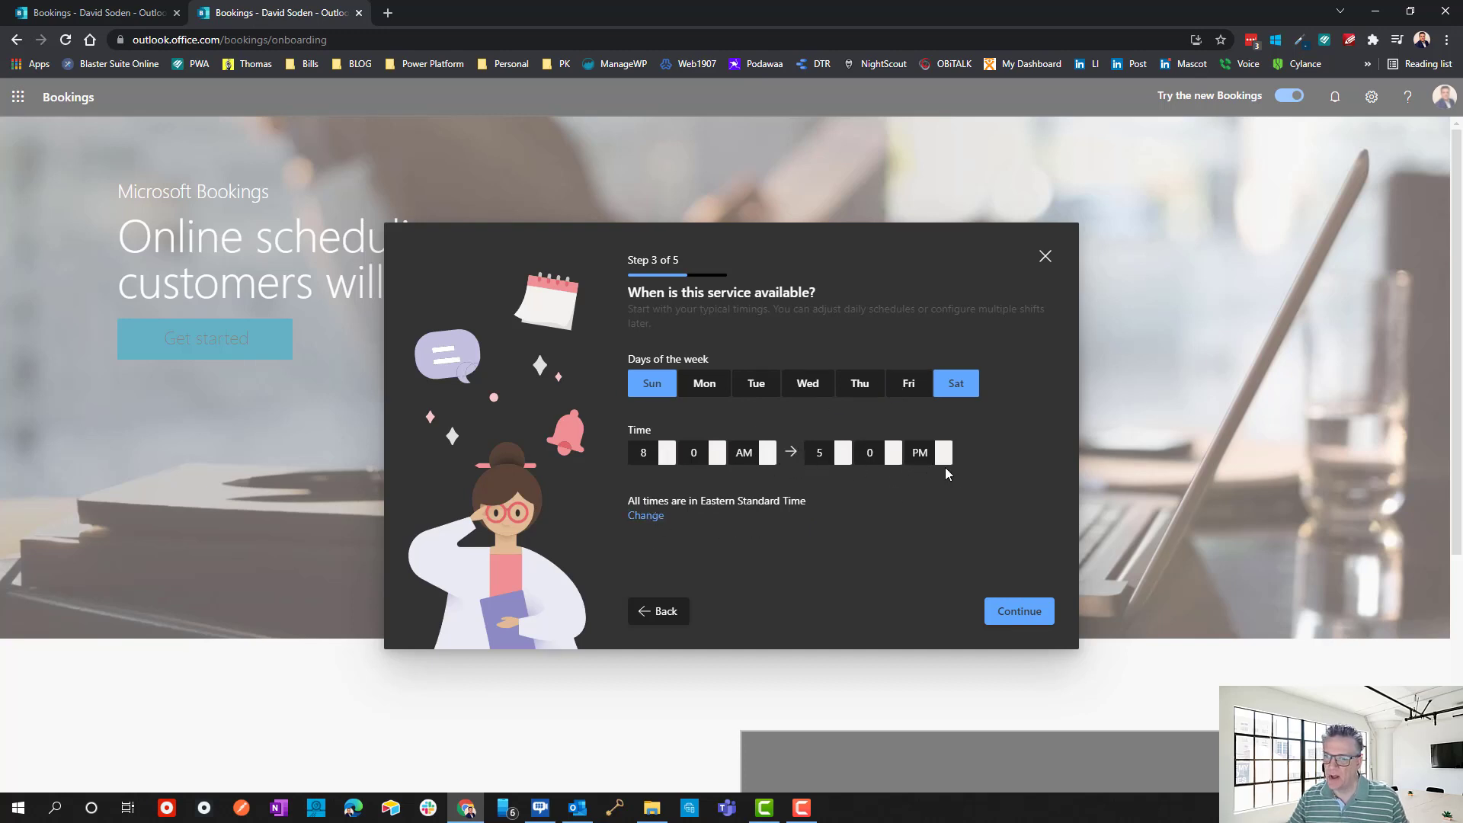
click(843, 451)
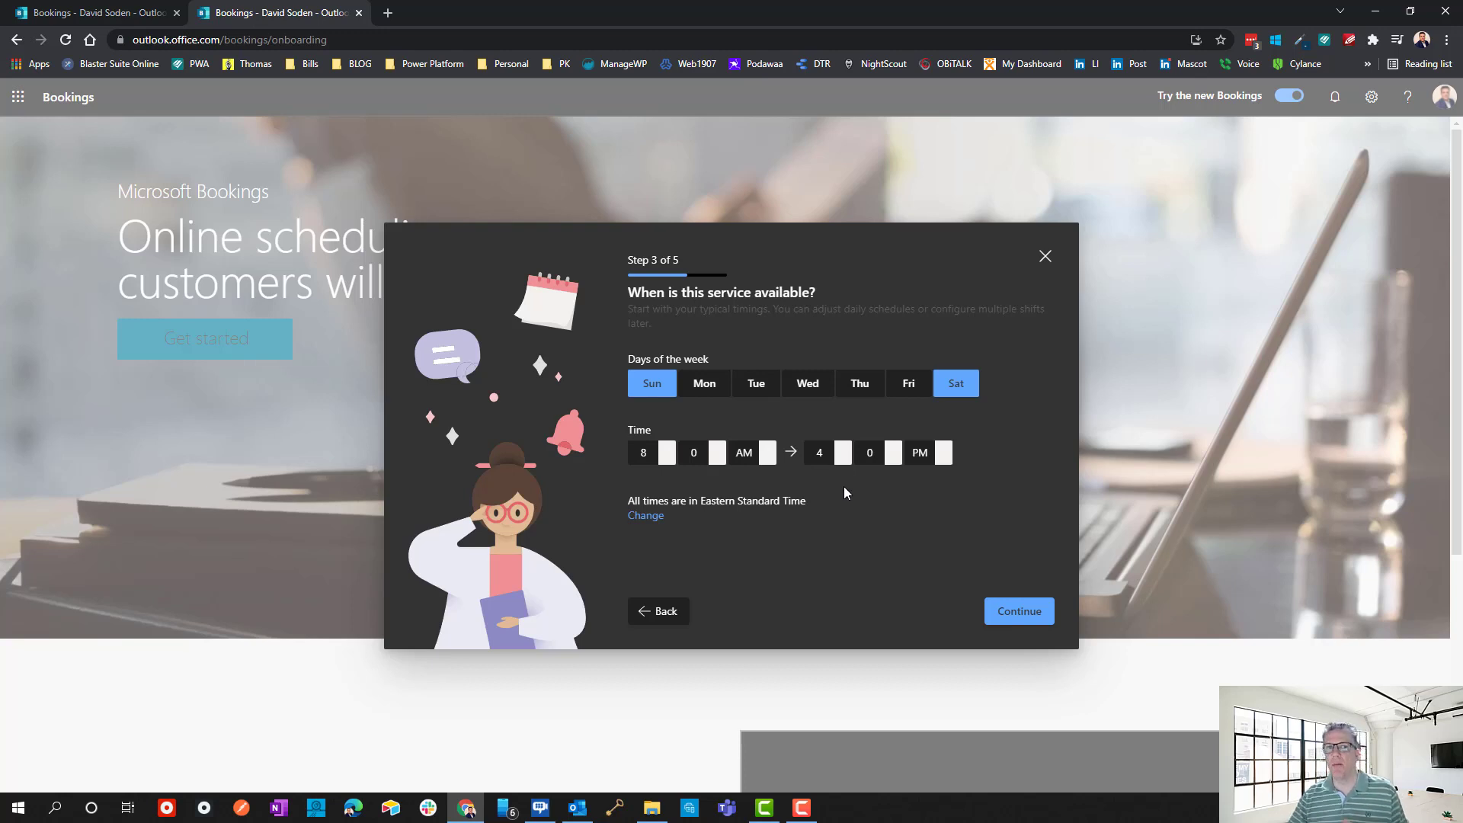
click(1016, 613)
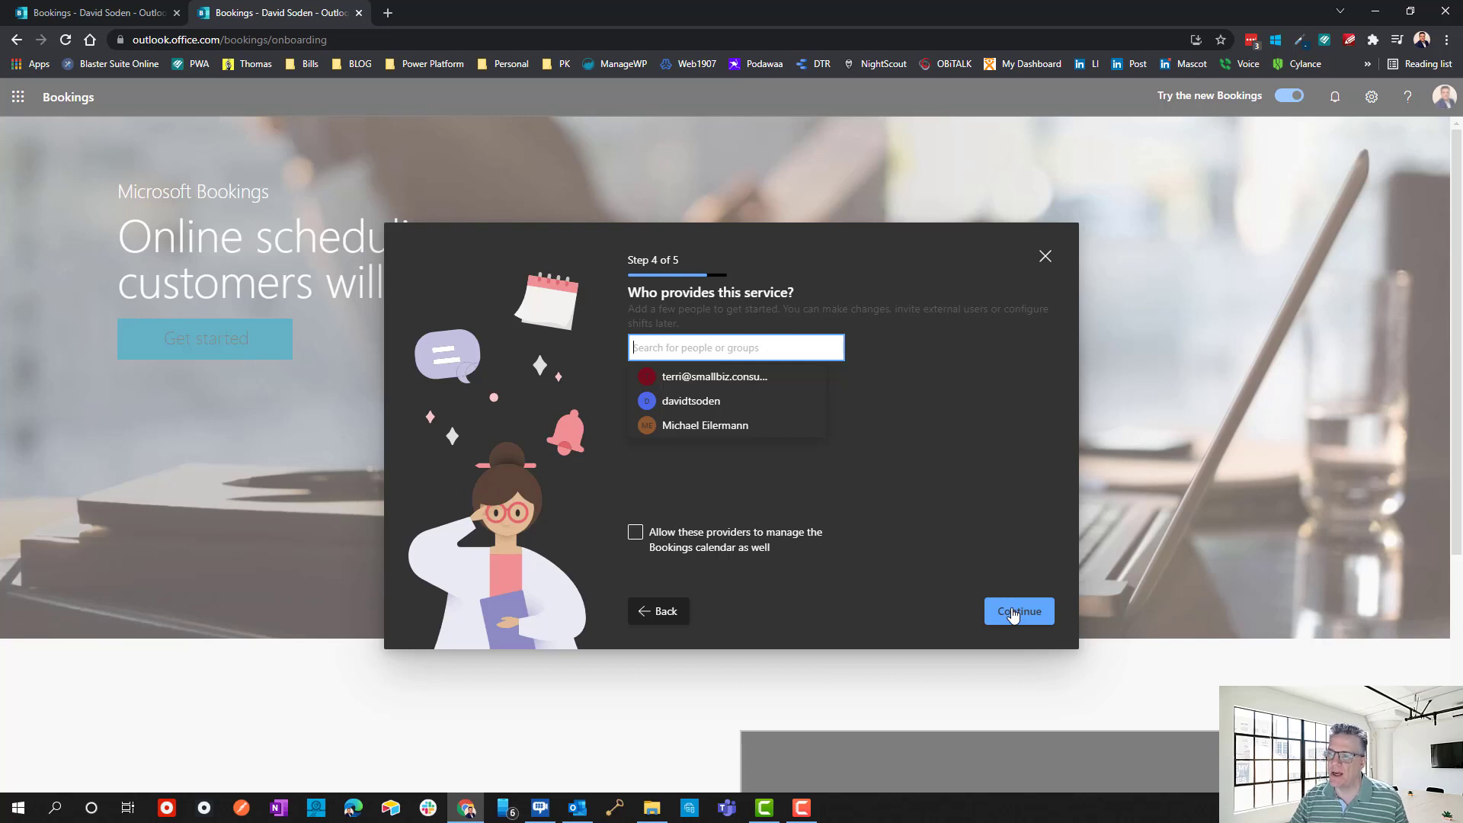
Add the owner's account as provider via e-mail search and let providers manage the Bookings calendar.
click(884, 551)
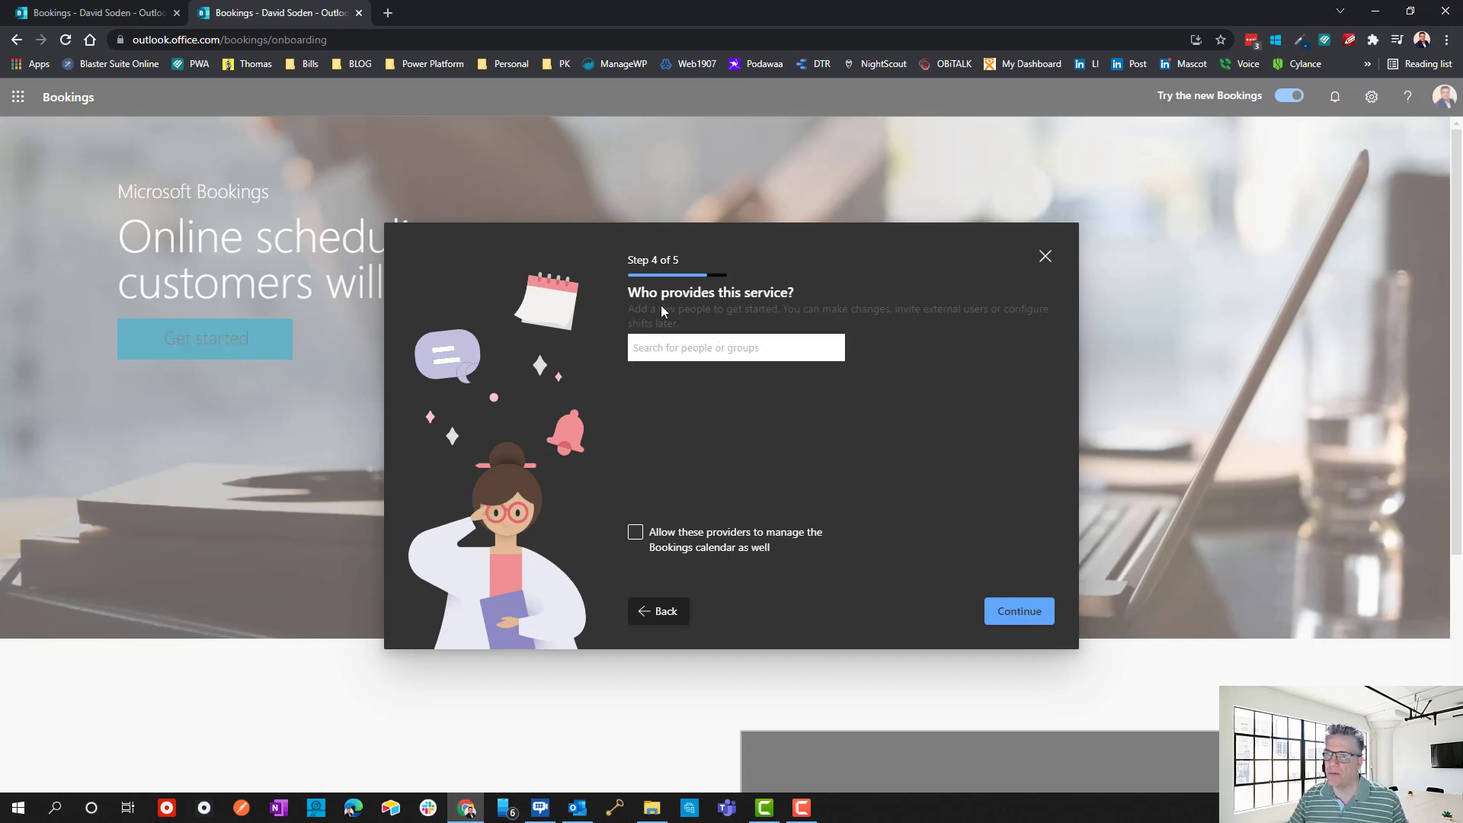
click(690, 349)
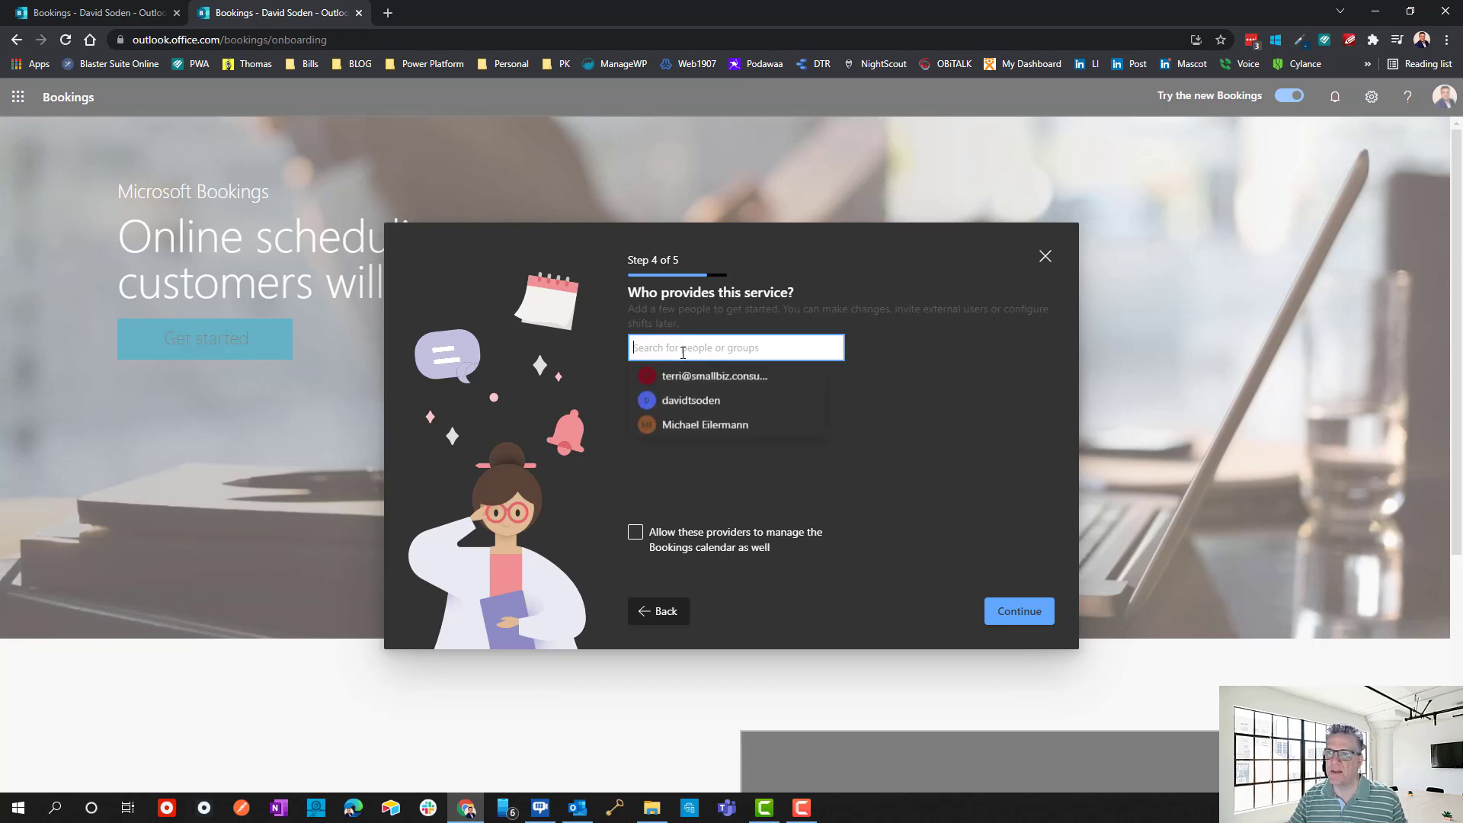
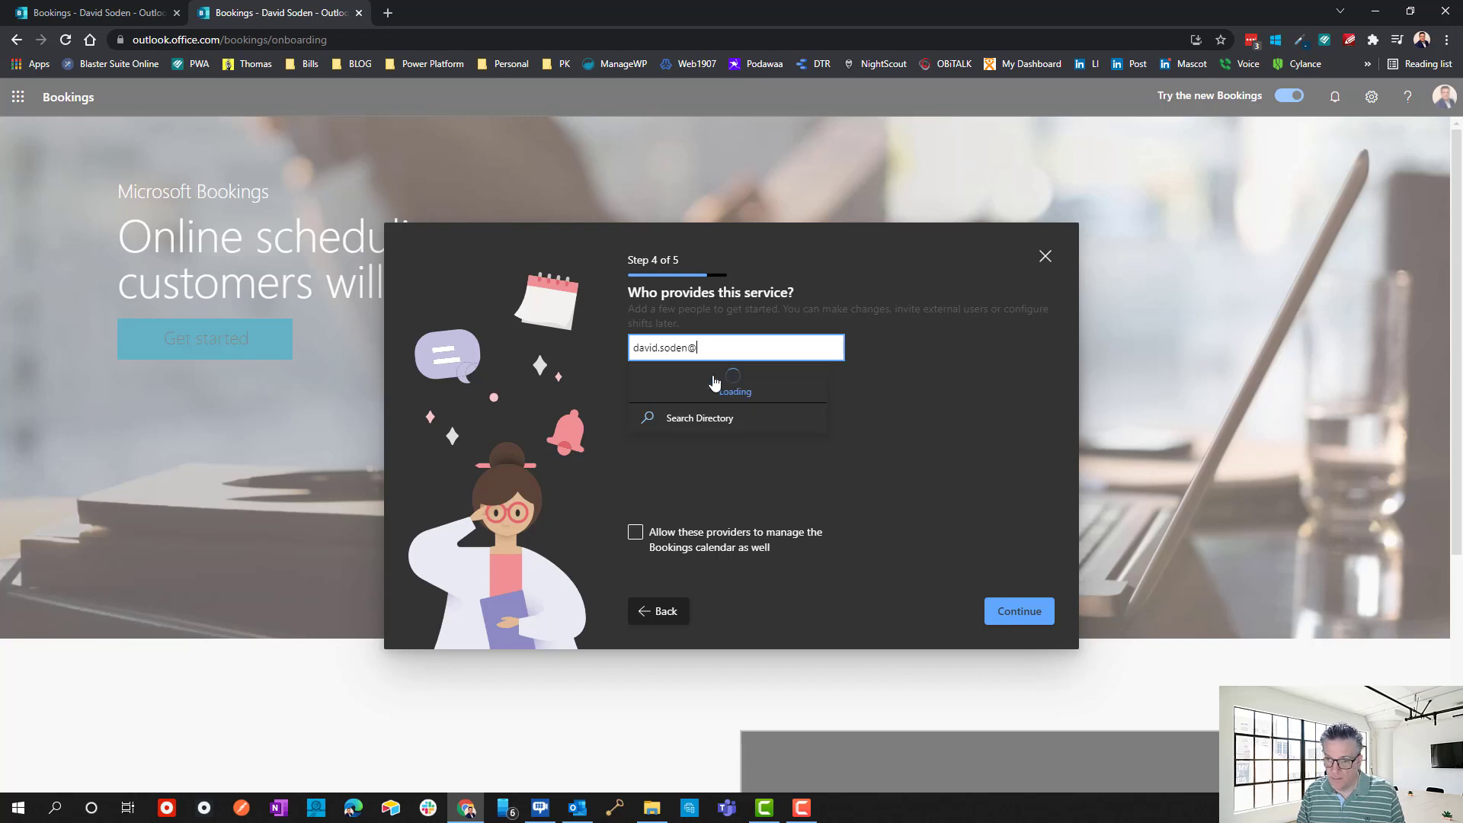
click(671, 460)
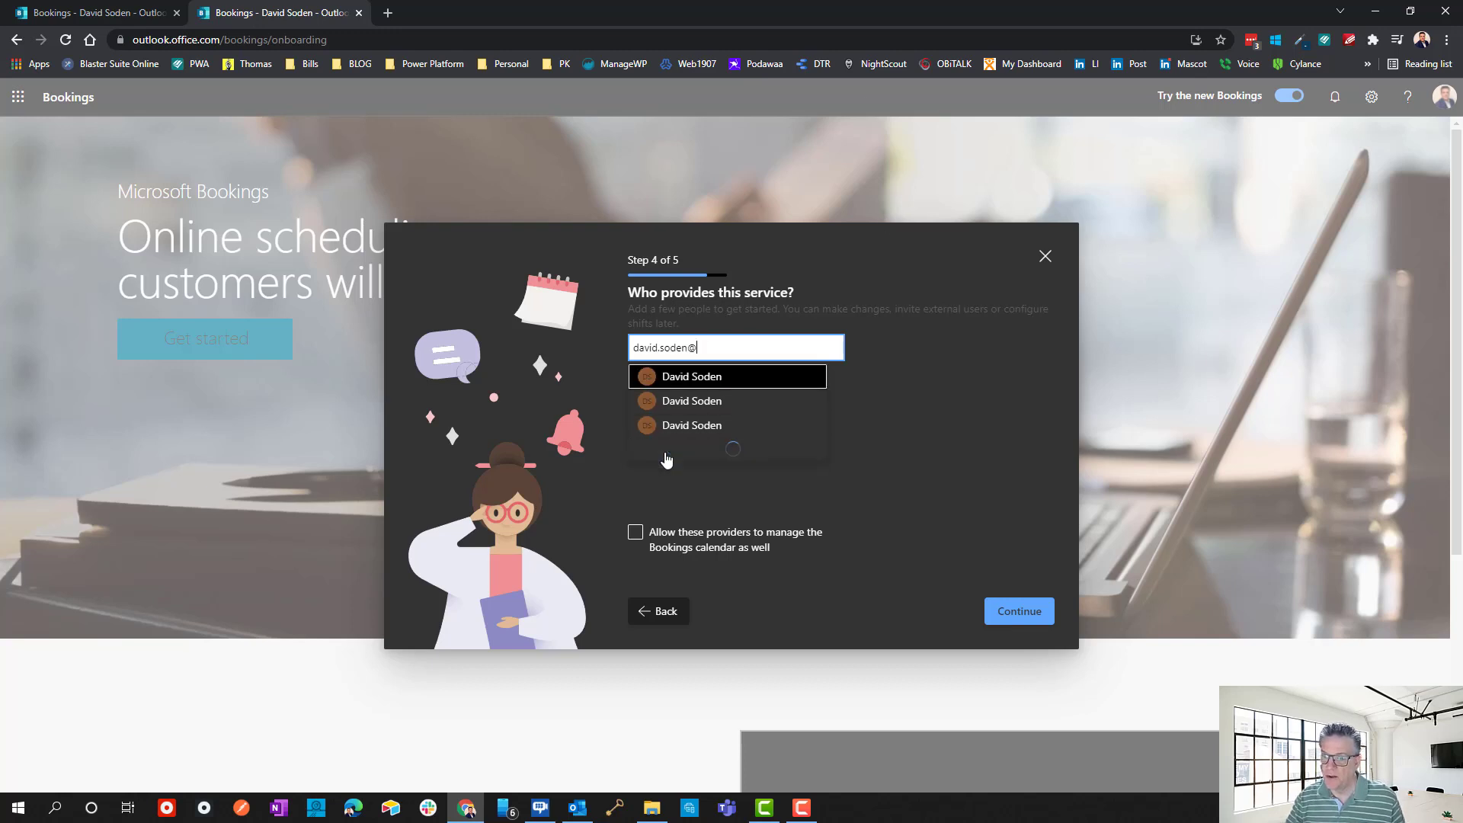
click(715, 376)
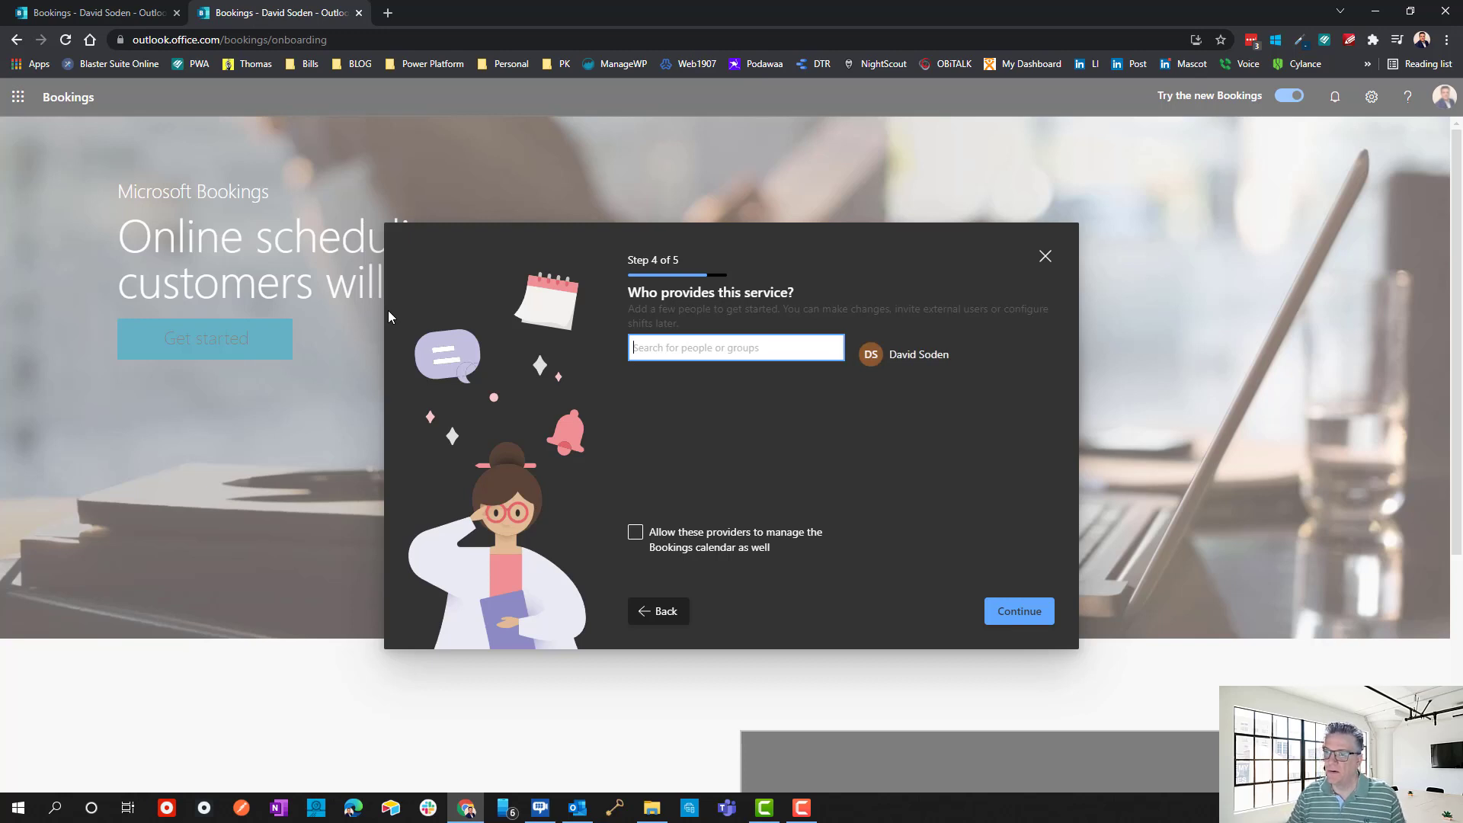
click(915, 358)
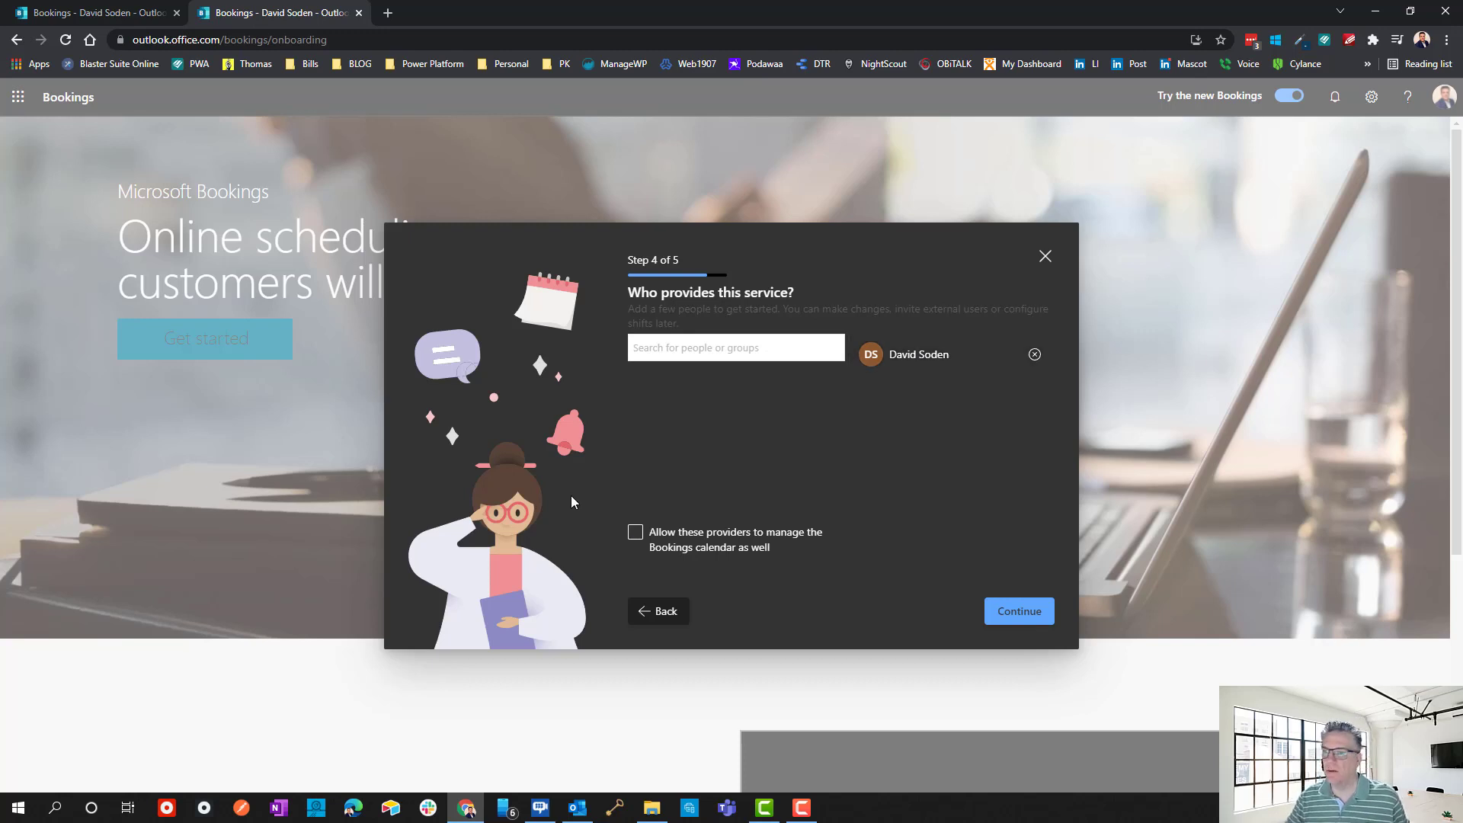
click(710, 538)
click(710, 539)
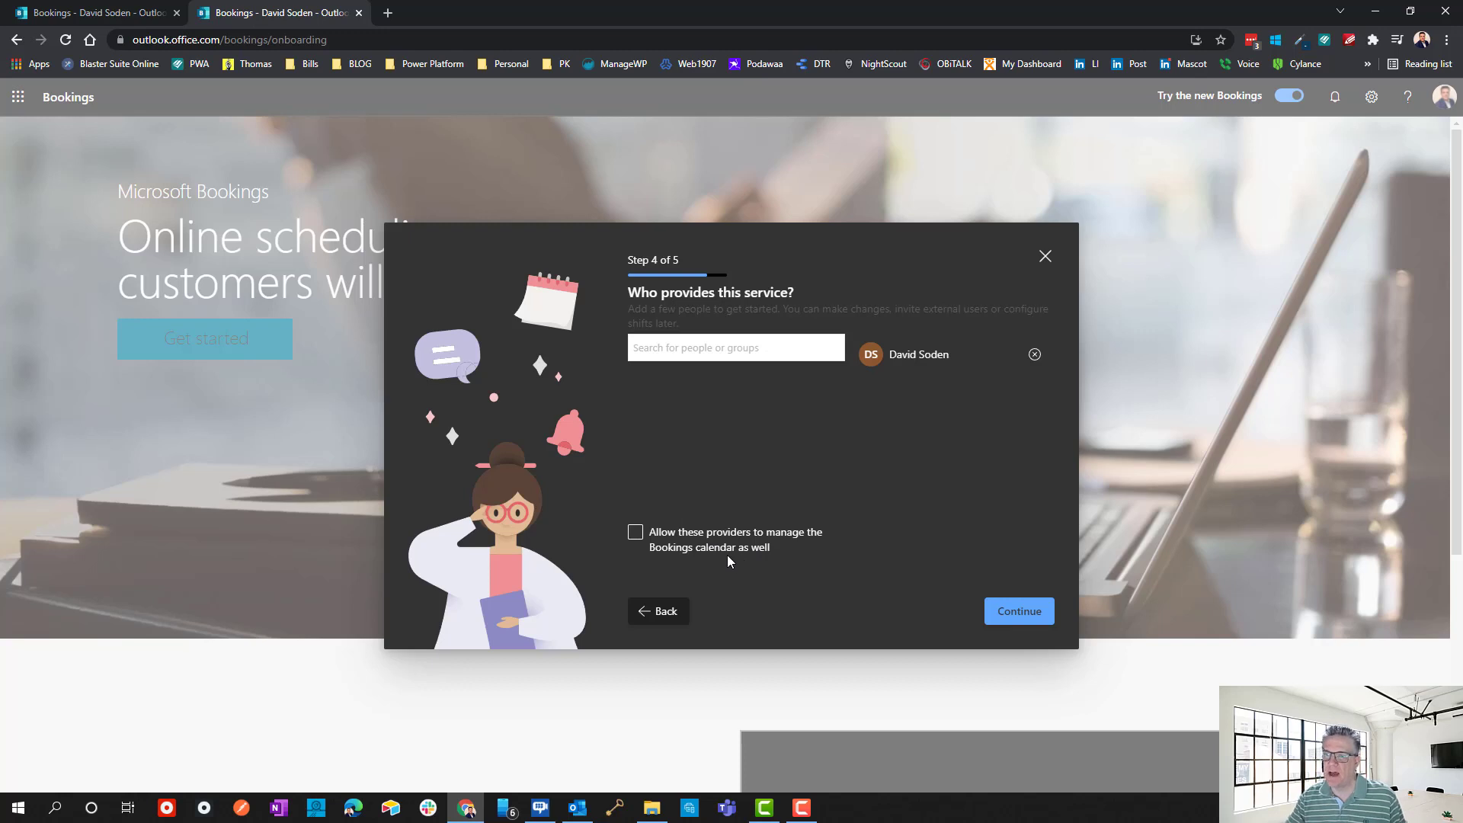
click(637, 535)
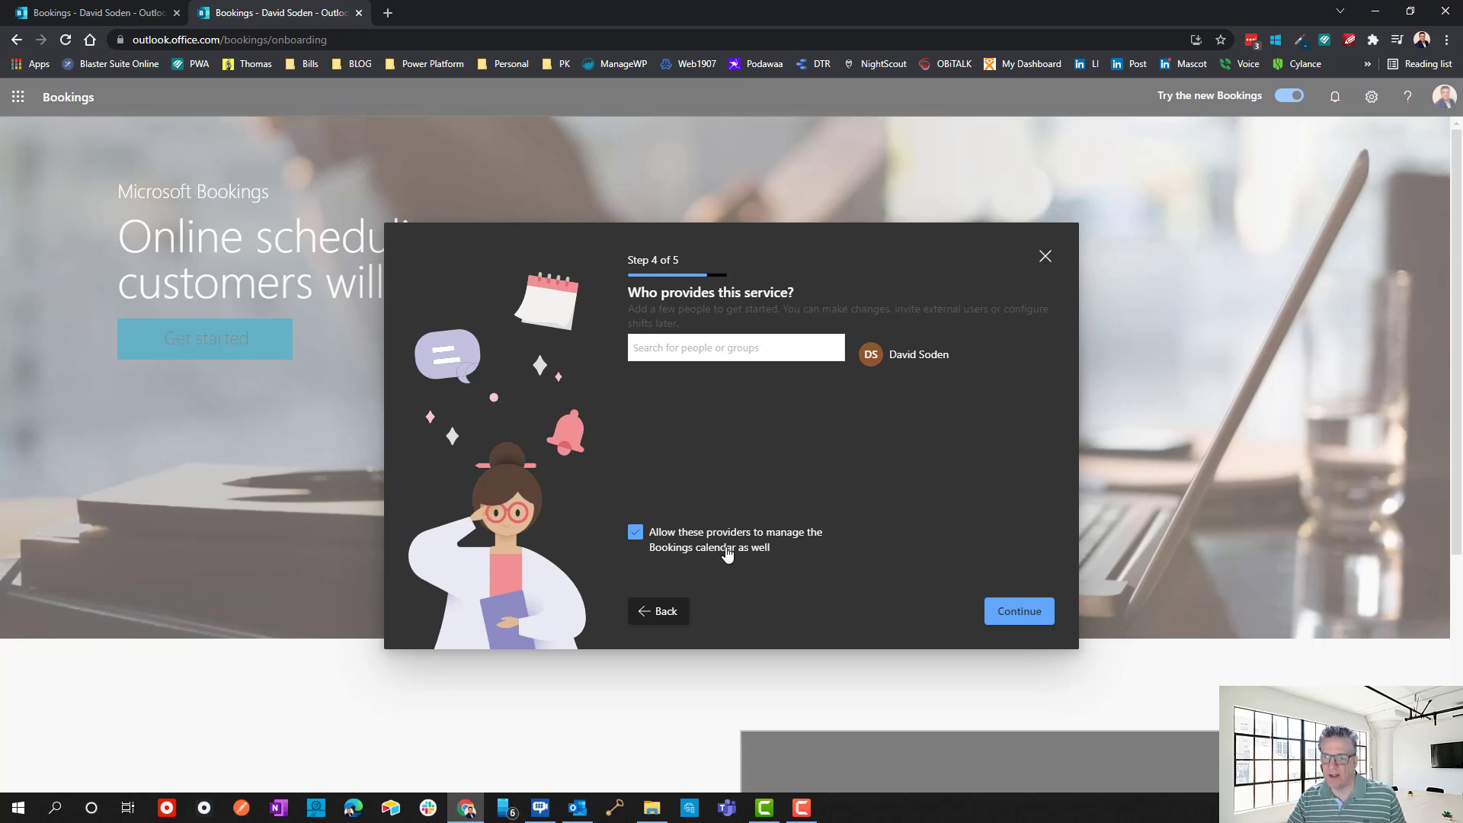
click(1020, 610)
Set who can book appointments to Anyone and complete the Bookings setup.
click(753, 497)
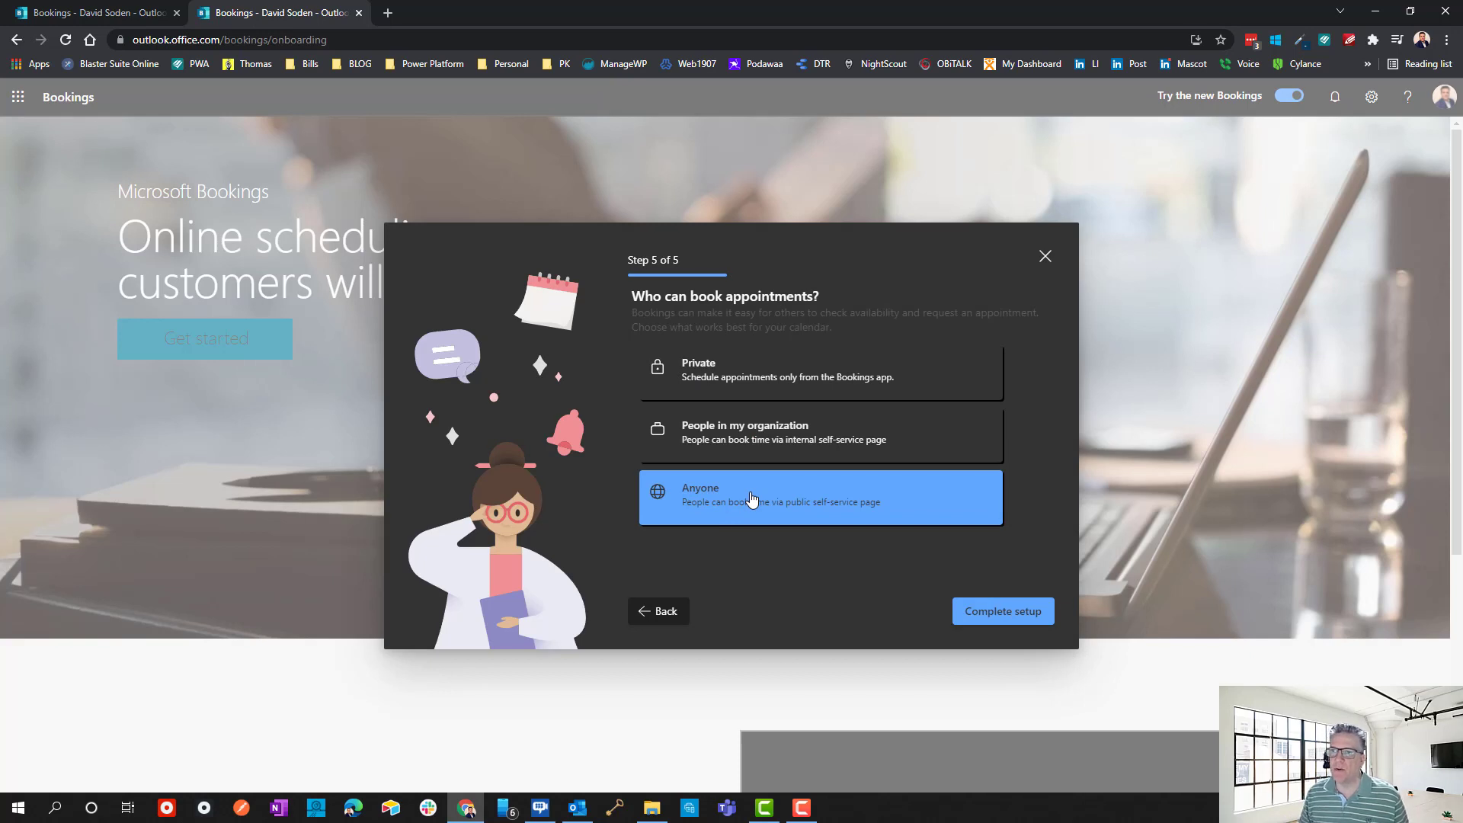
click(869, 391)
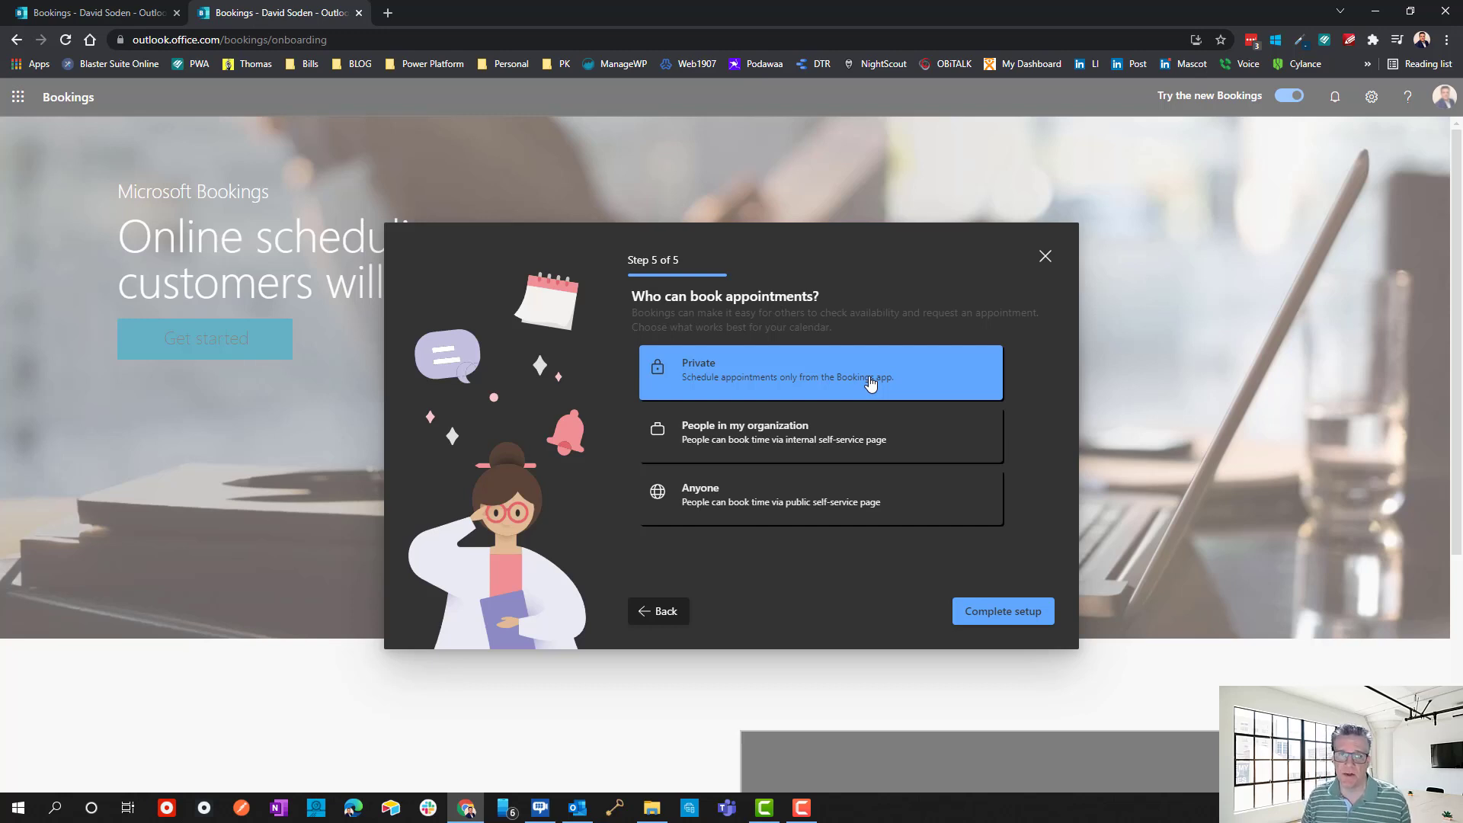
click(808, 429)
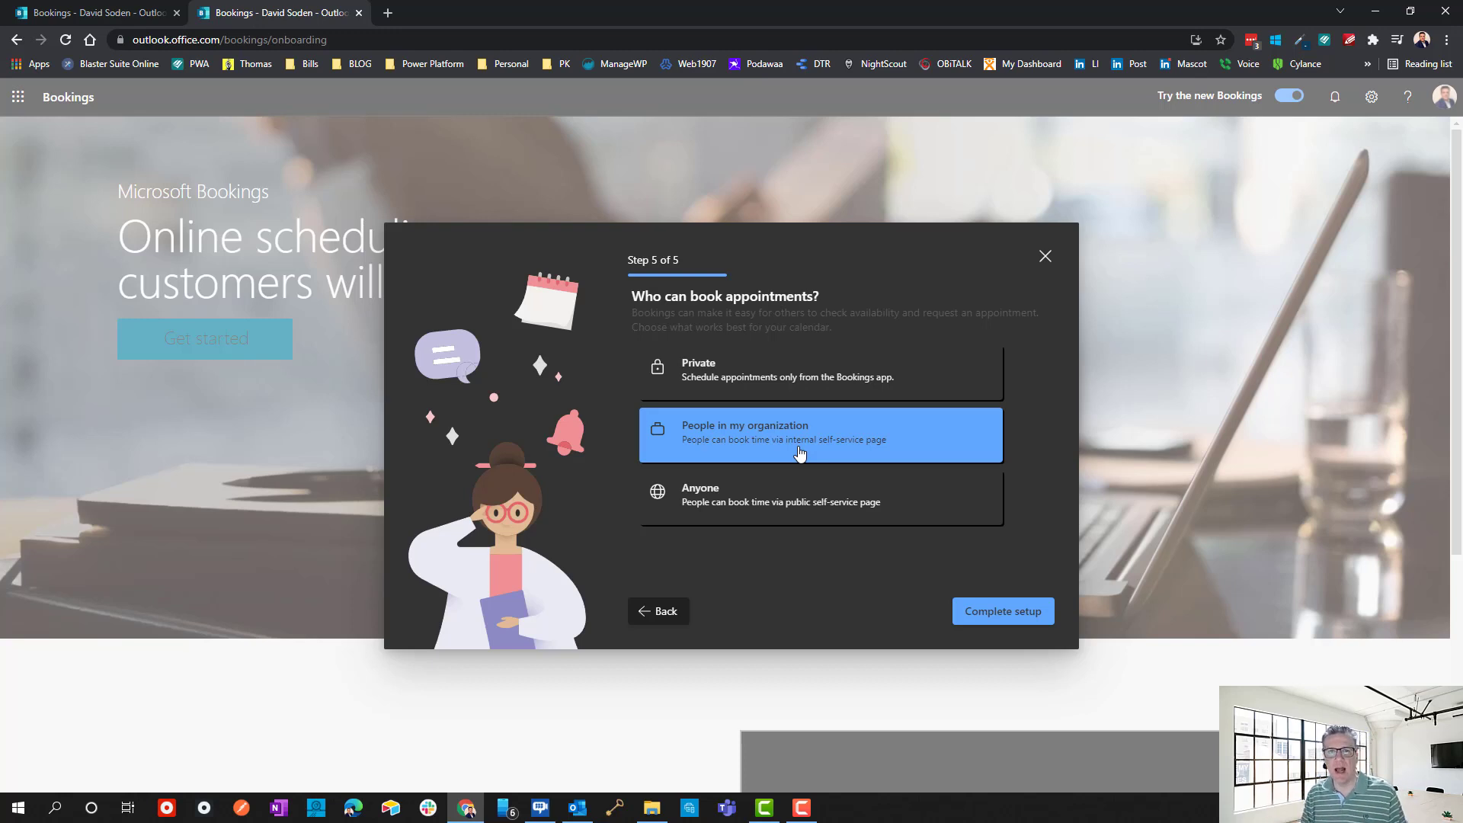
click(776, 493)
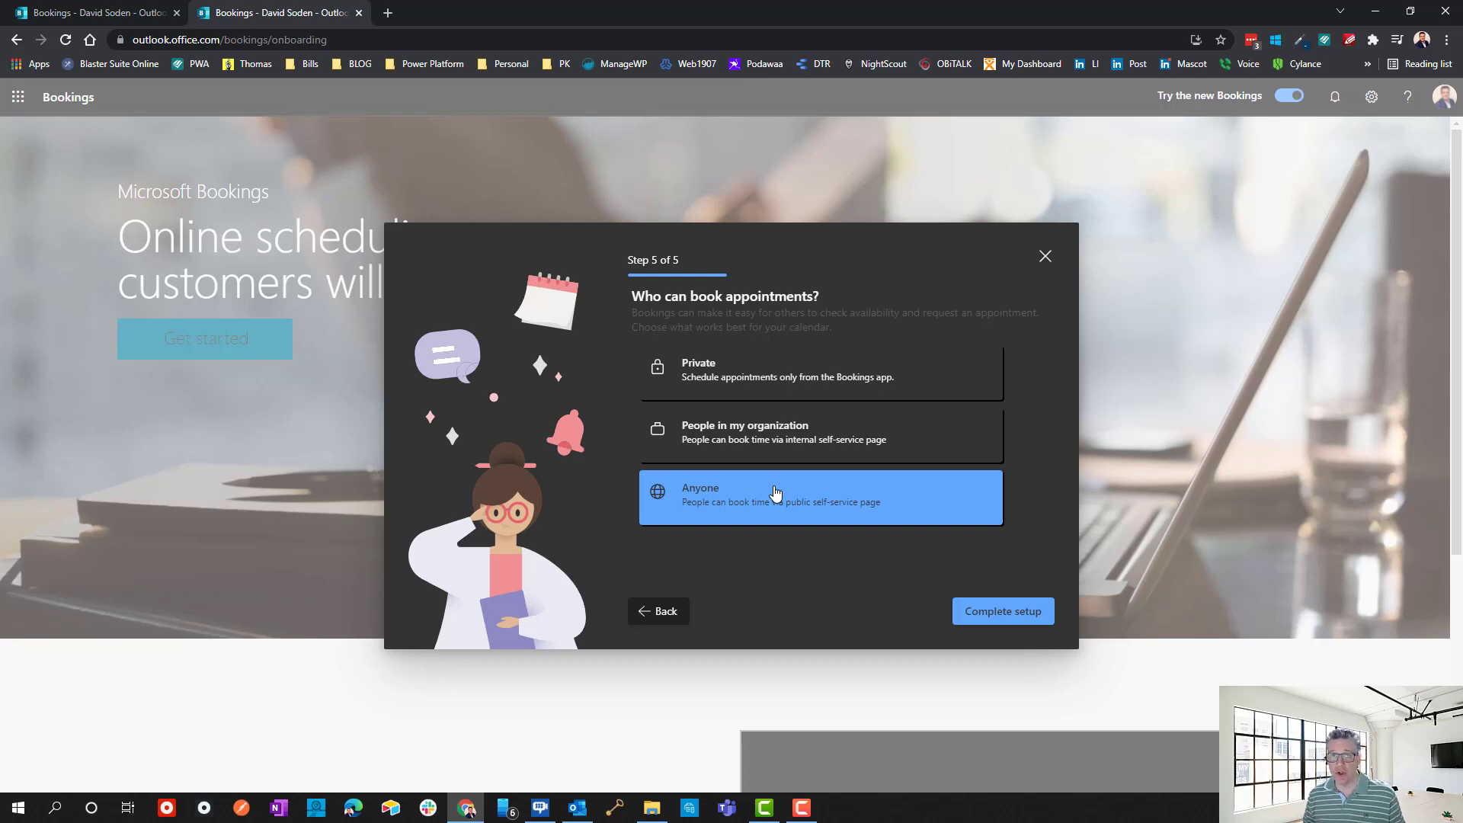
click(1029, 612)
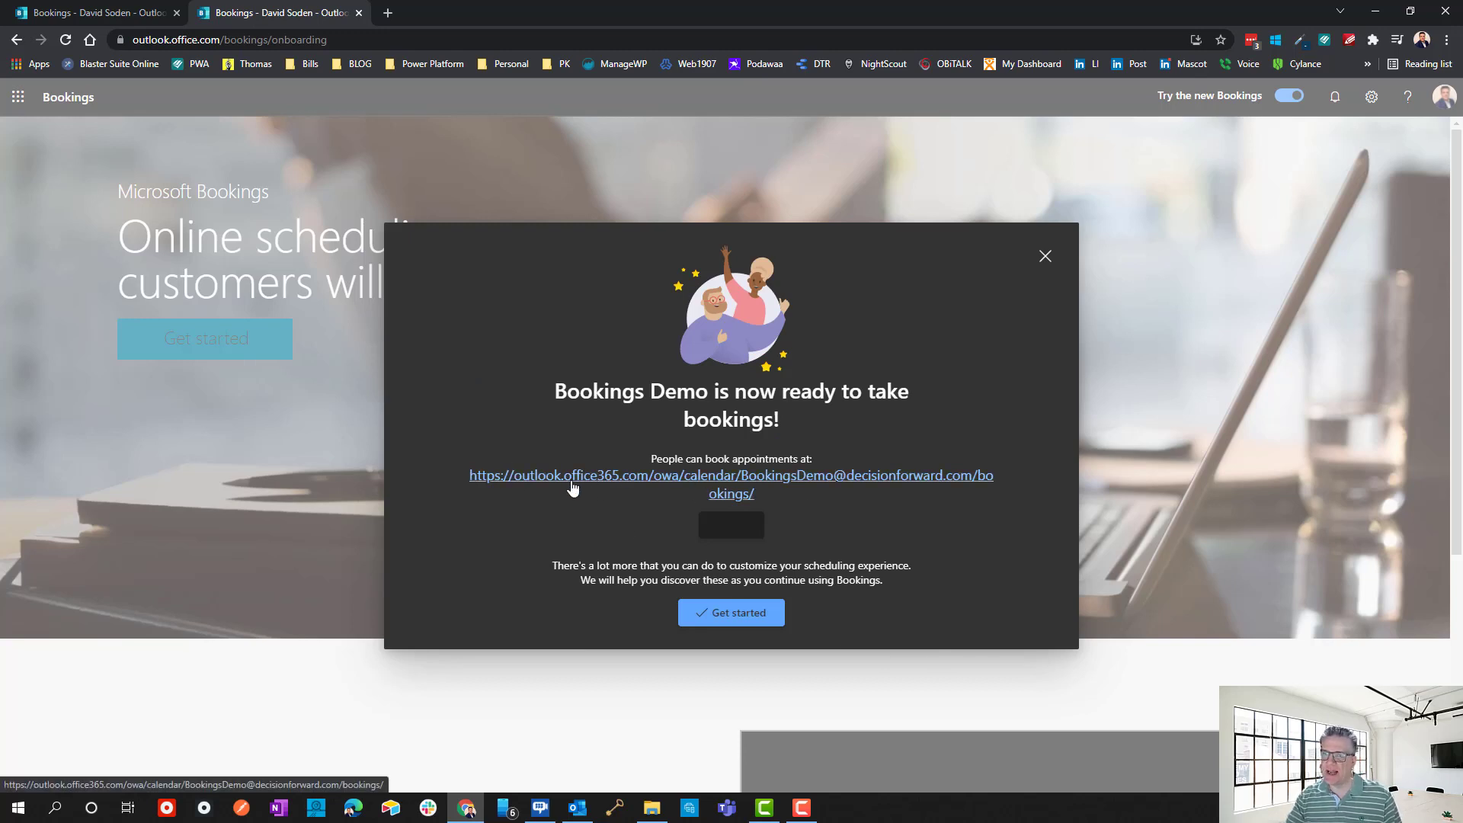
Open the public booking page and look through its staff list and customer details form.
click(753, 488)
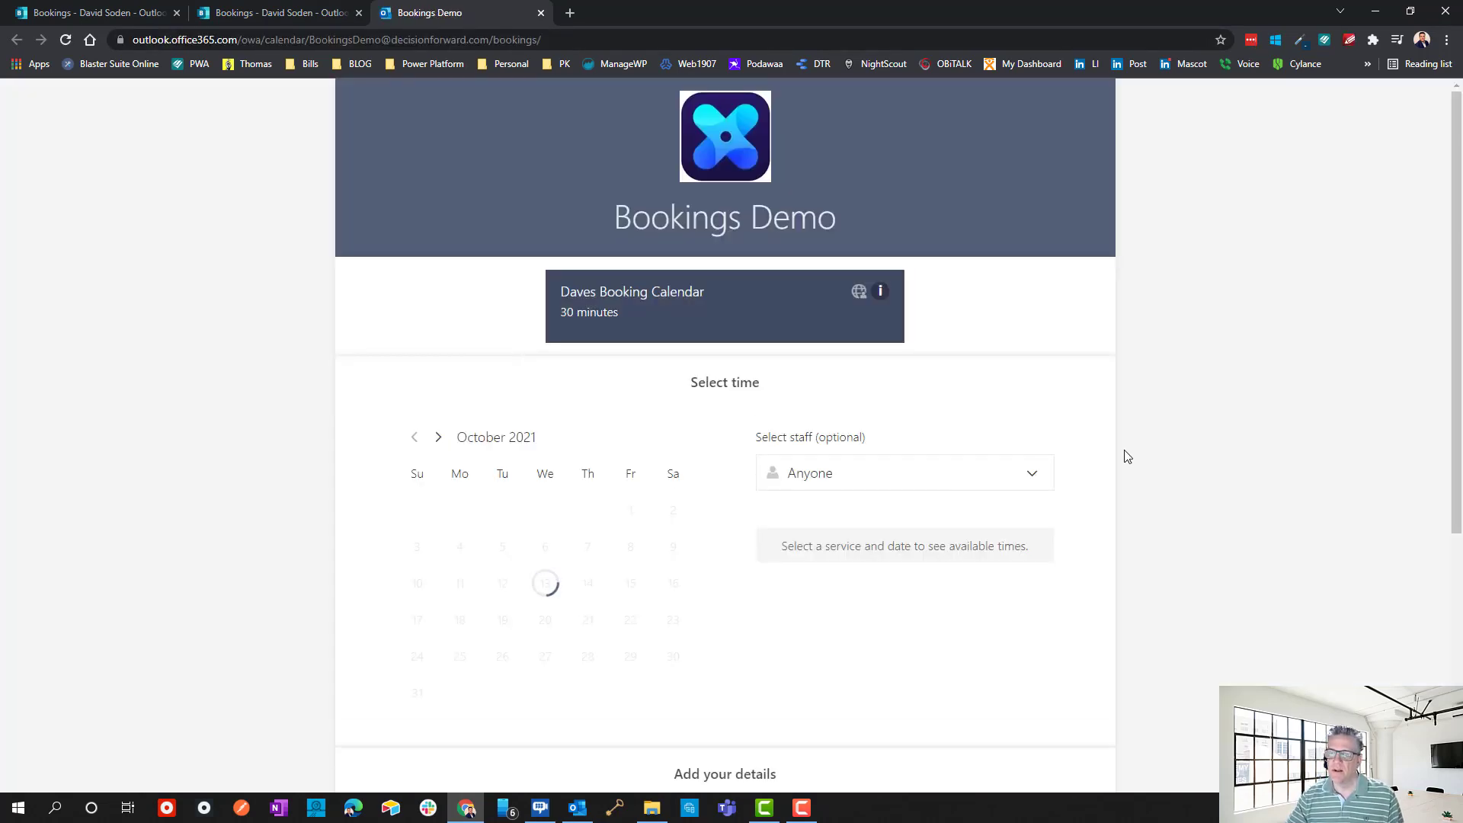
scroll(1126, 458, down, 5)
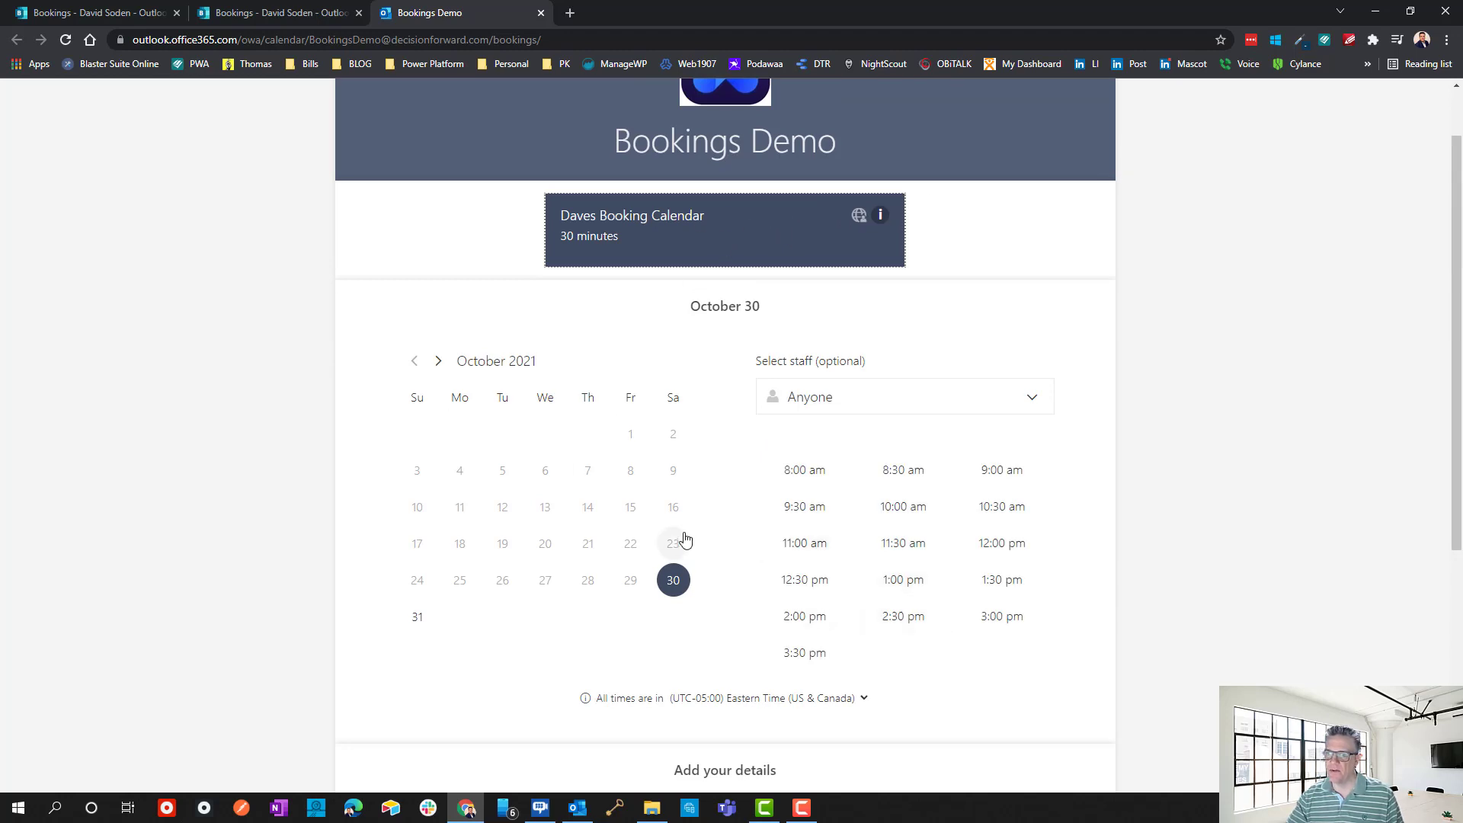
click(795, 398)
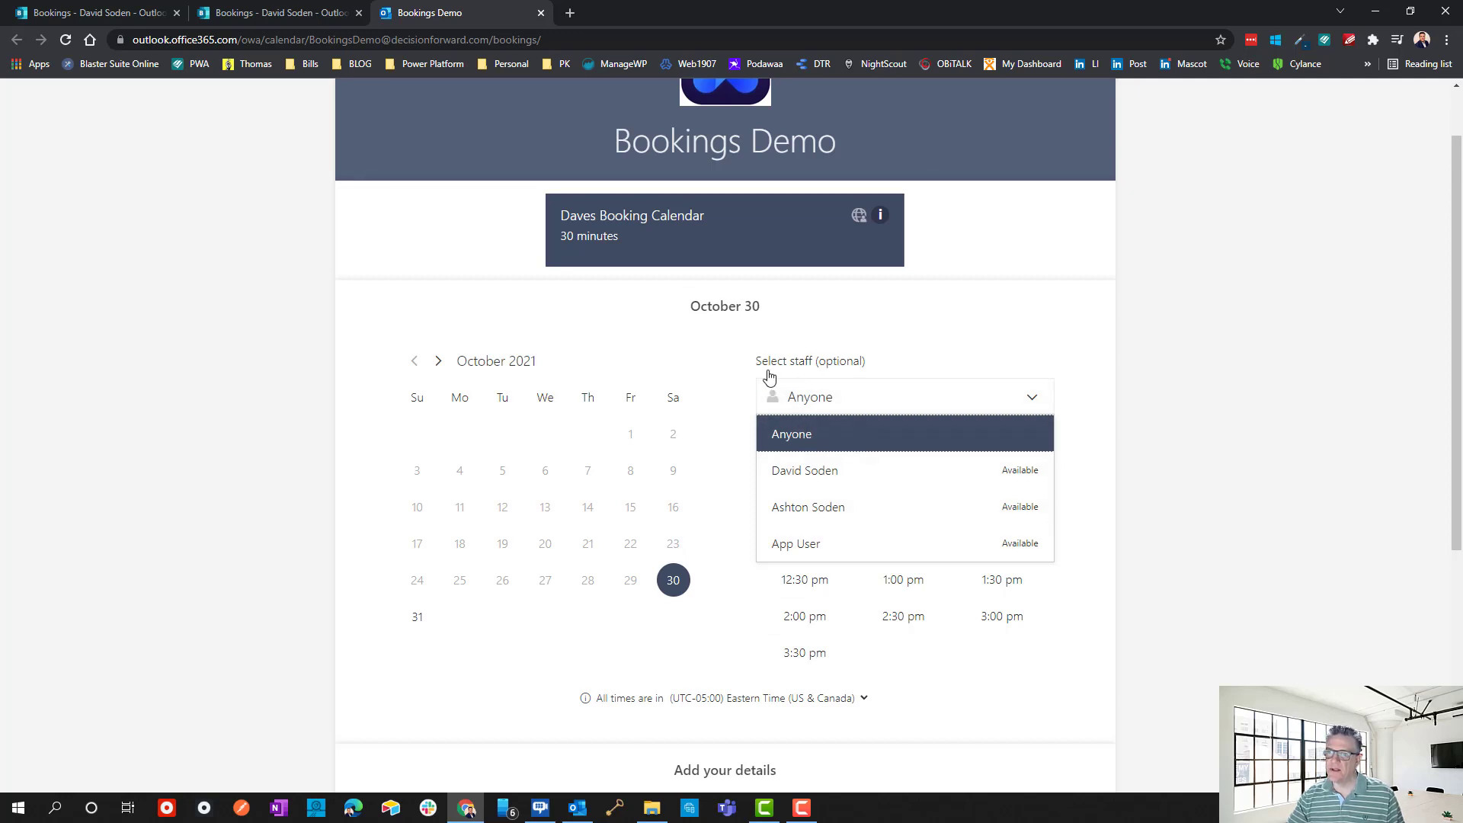
click(1160, 409)
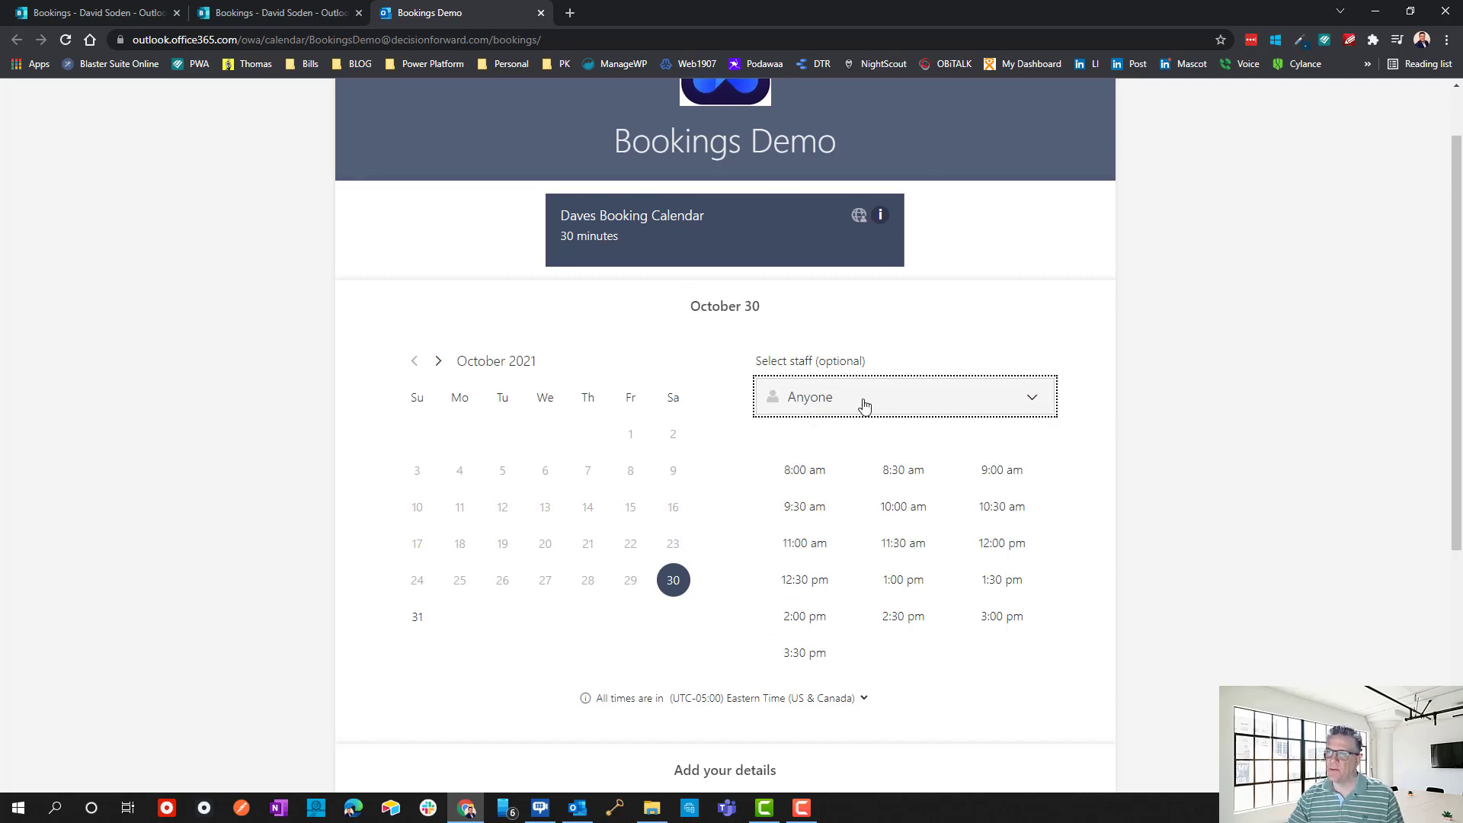
click(1231, 437)
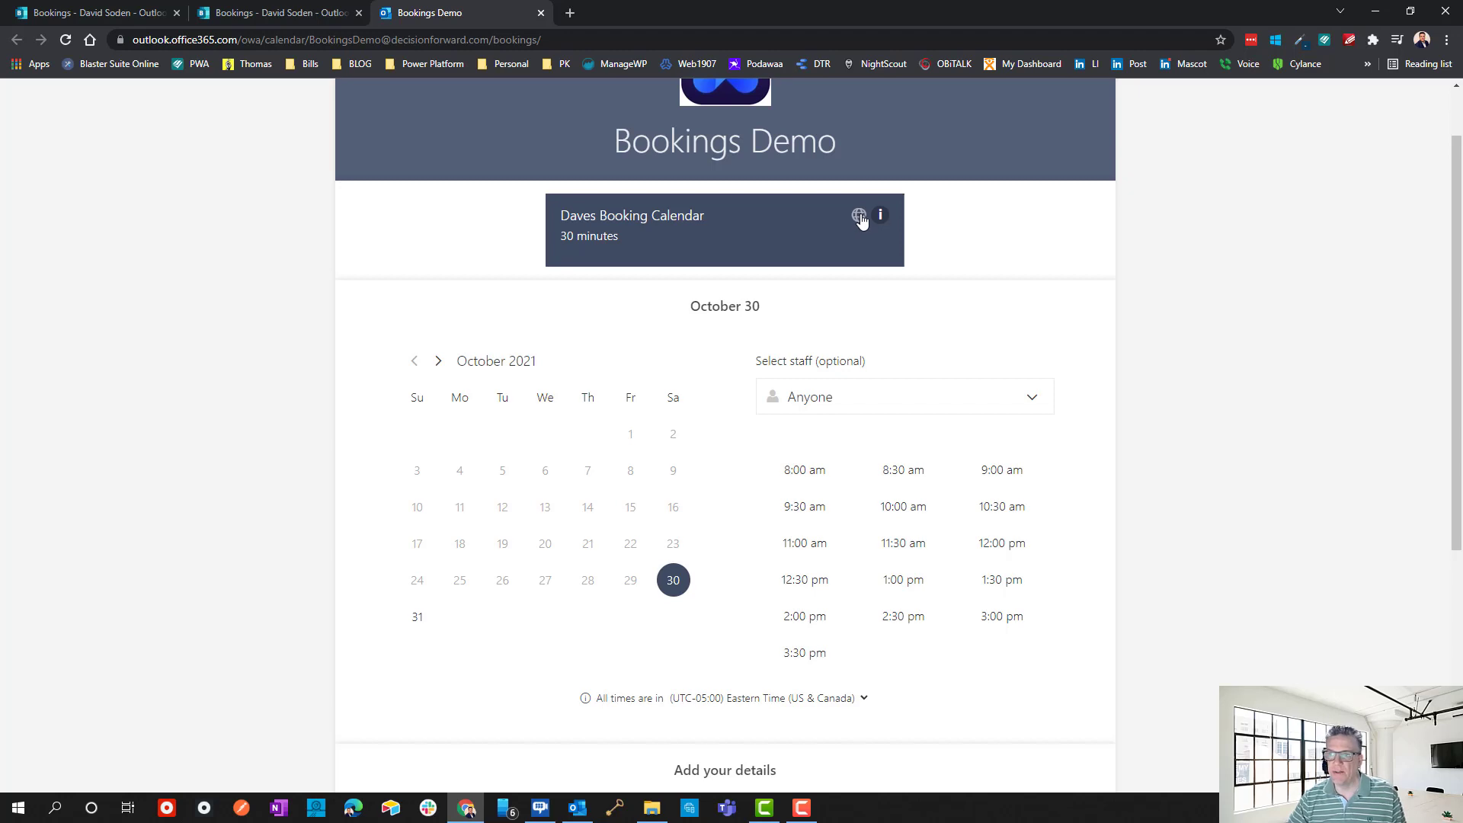
scroll(915, 616, down, 3)
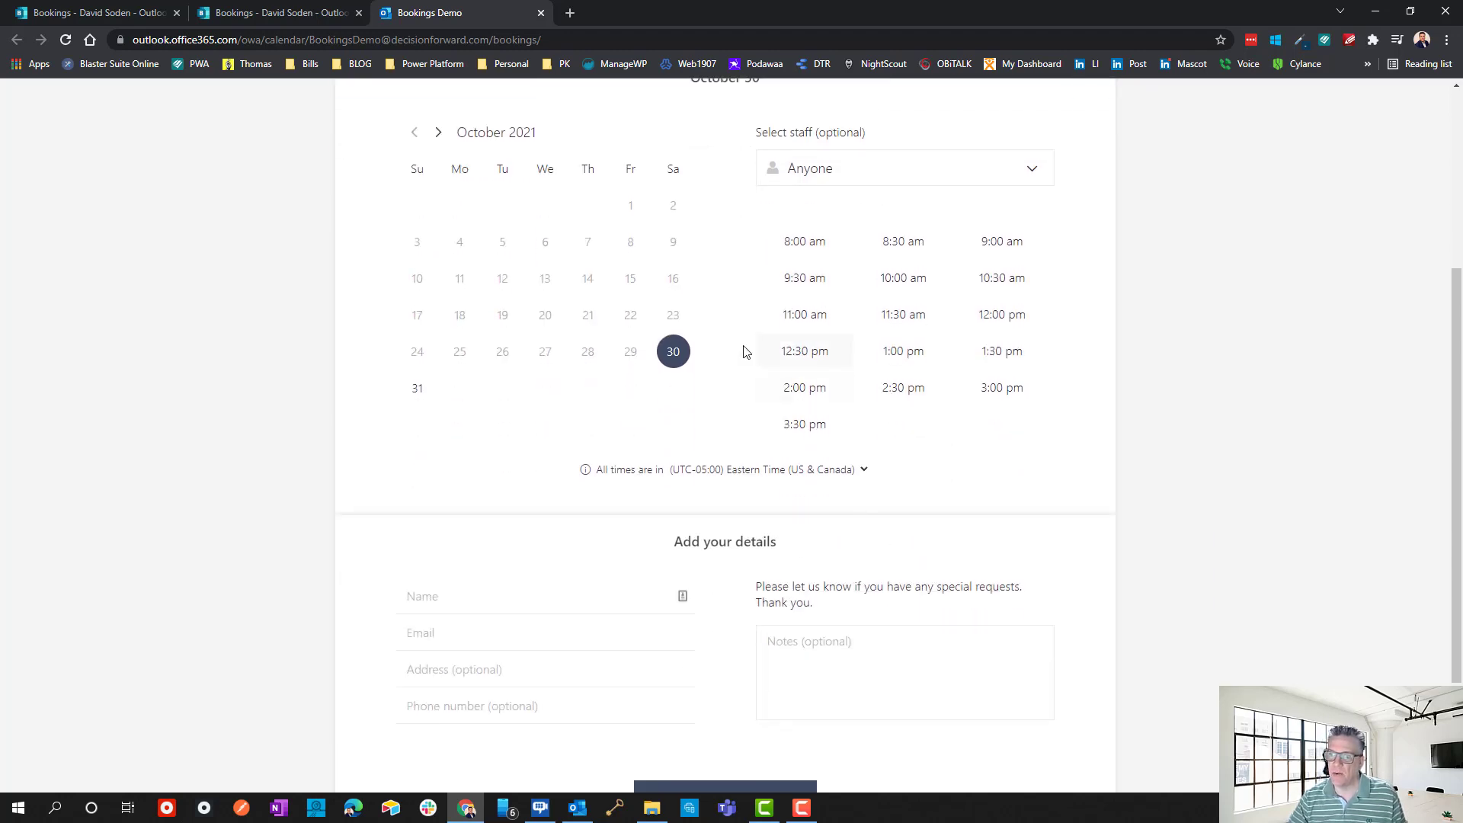
click(459, 597)
click(1270, 582)
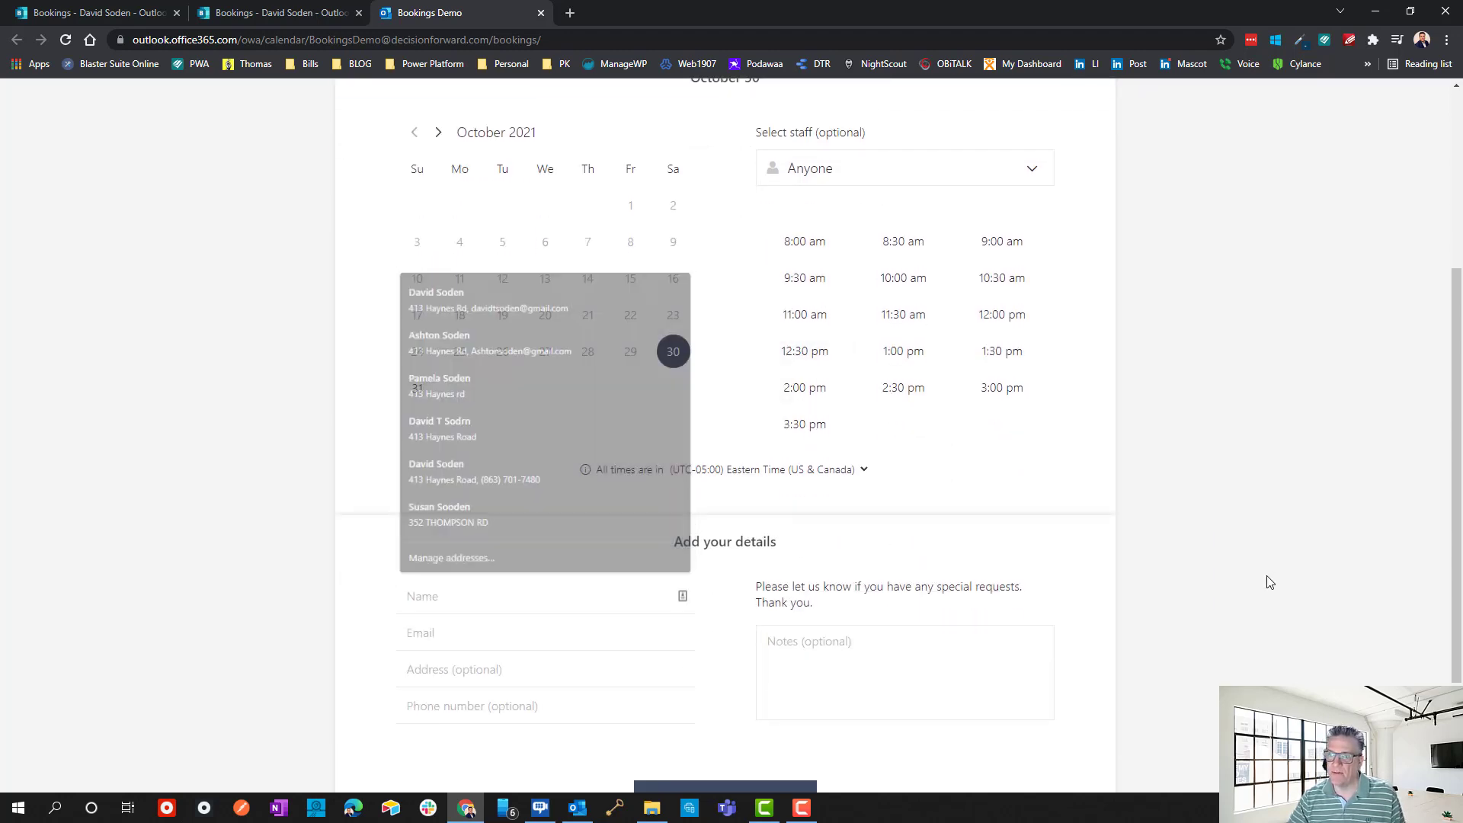
scroll(1159, 435, up, 2)
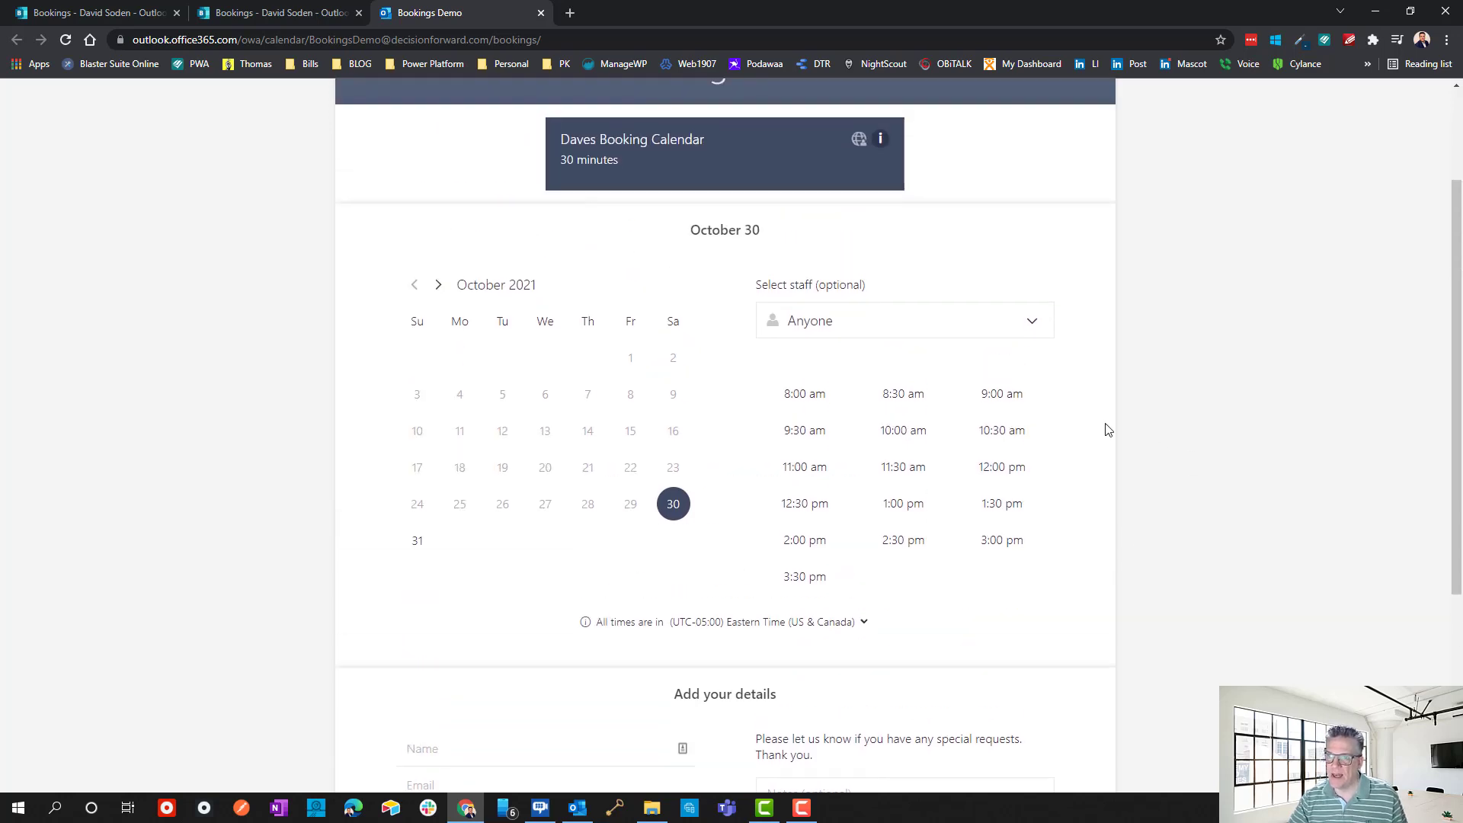
Select the October 30 8:30 am slot with staff left as Anyone, then return to the Bookings tab.
click(889, 403)
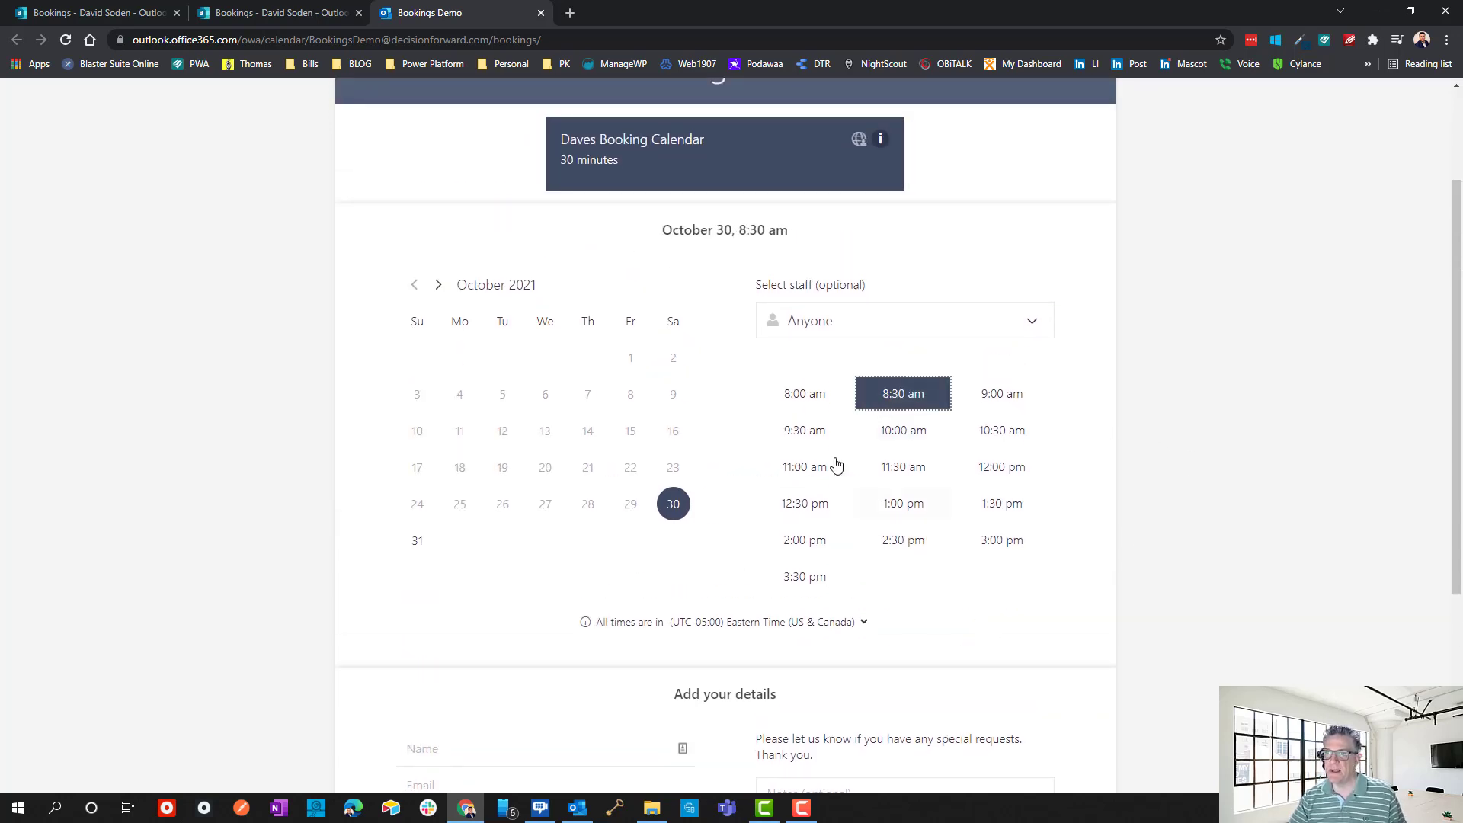
click(868, 330)
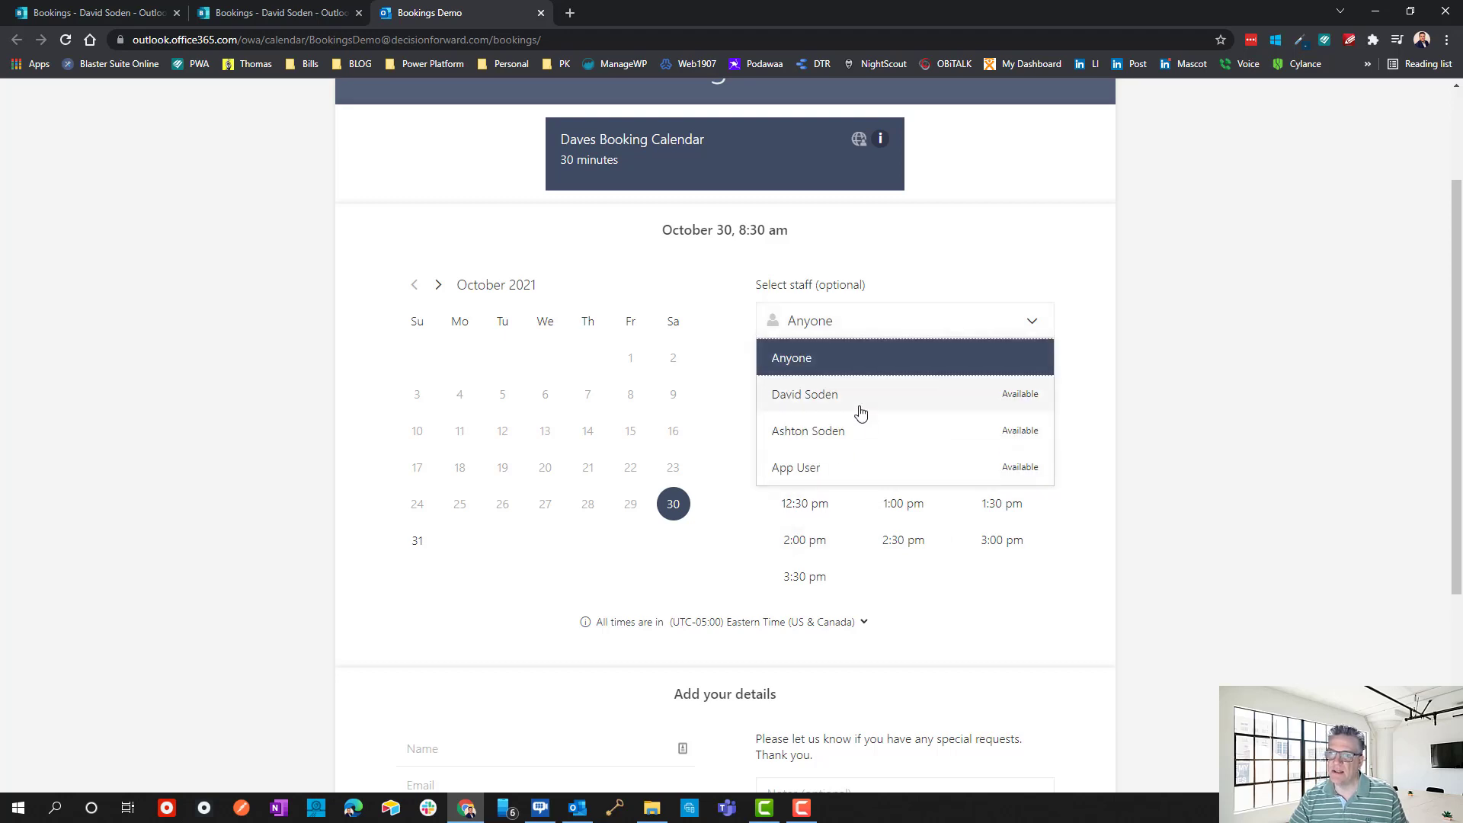
click(1153, 394)
click(276, 16)
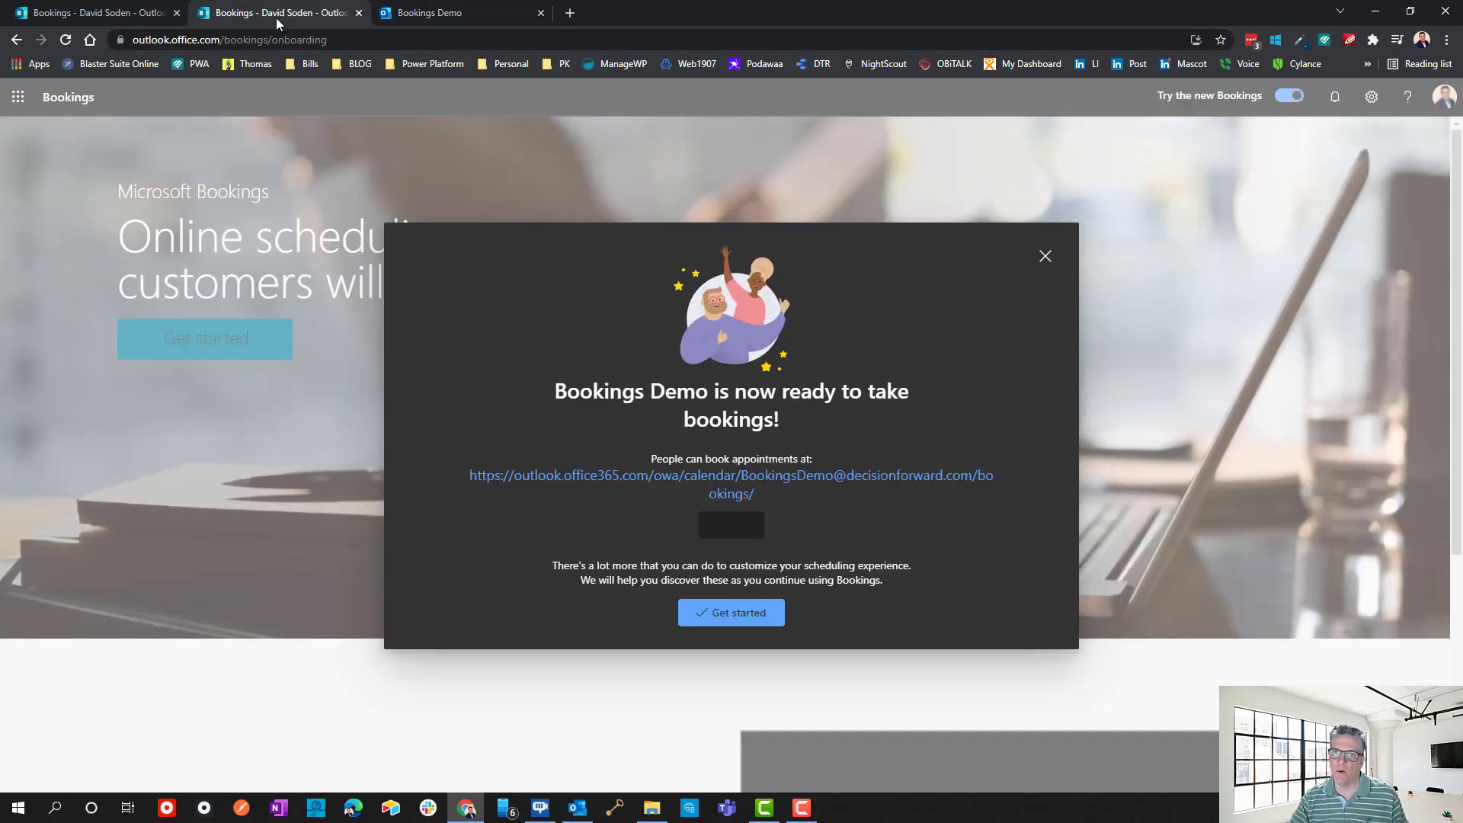
Dismiss the ready message, close the extra tabs, and open Bookings Demo's Staff settings.
click(772, 602)
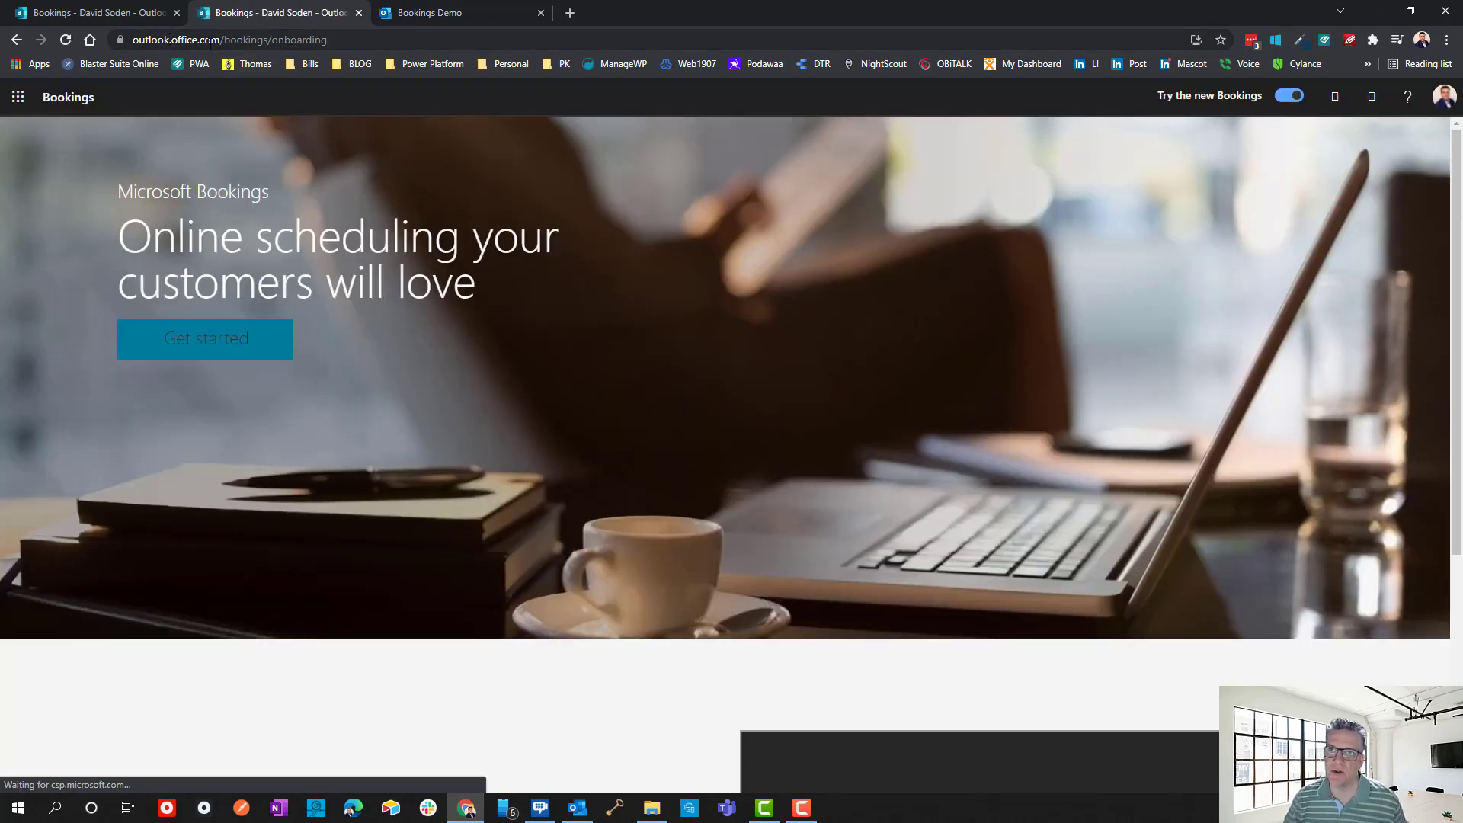
click(358, 13)
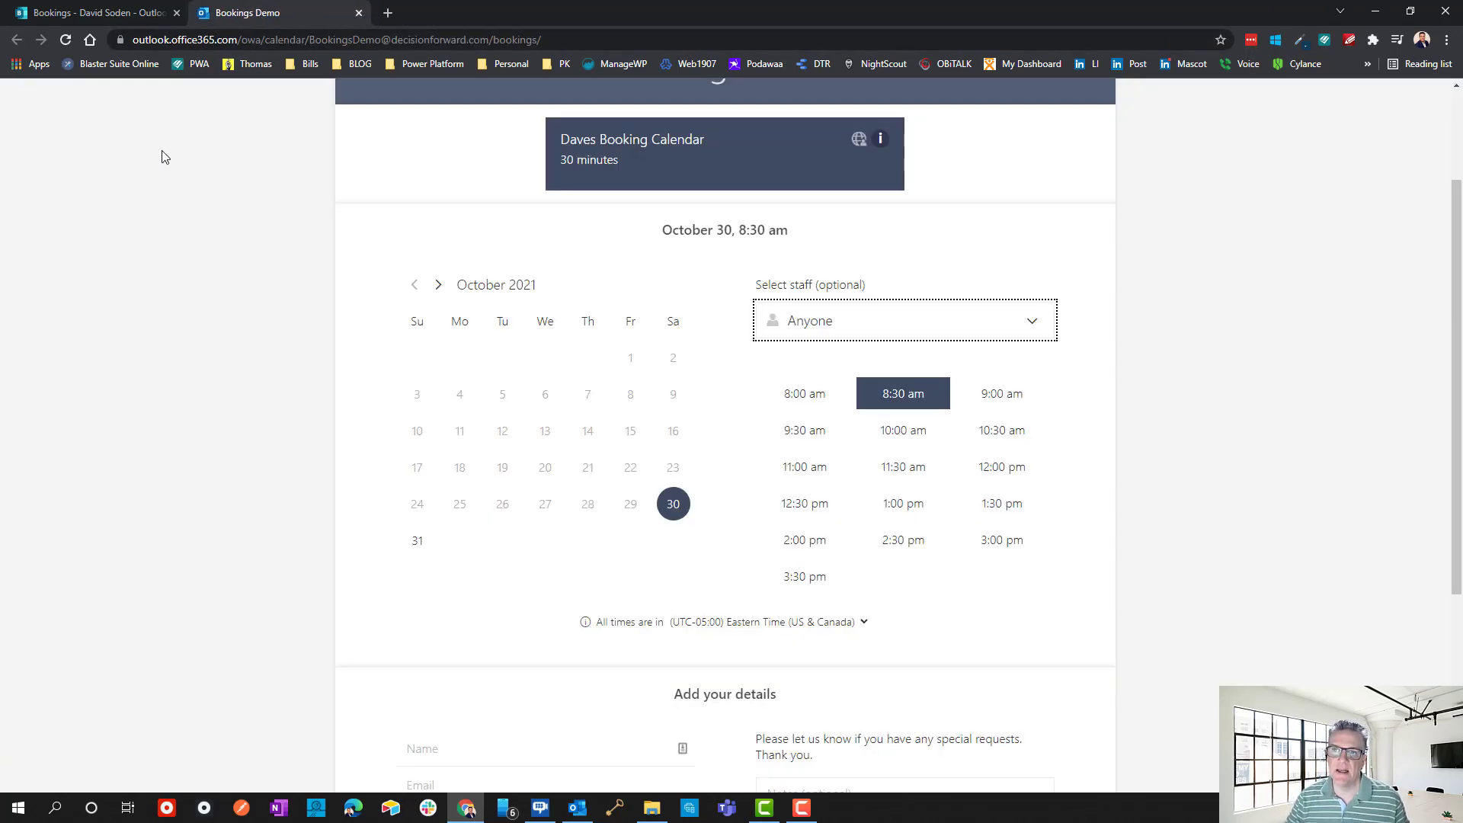
click(358, 13)
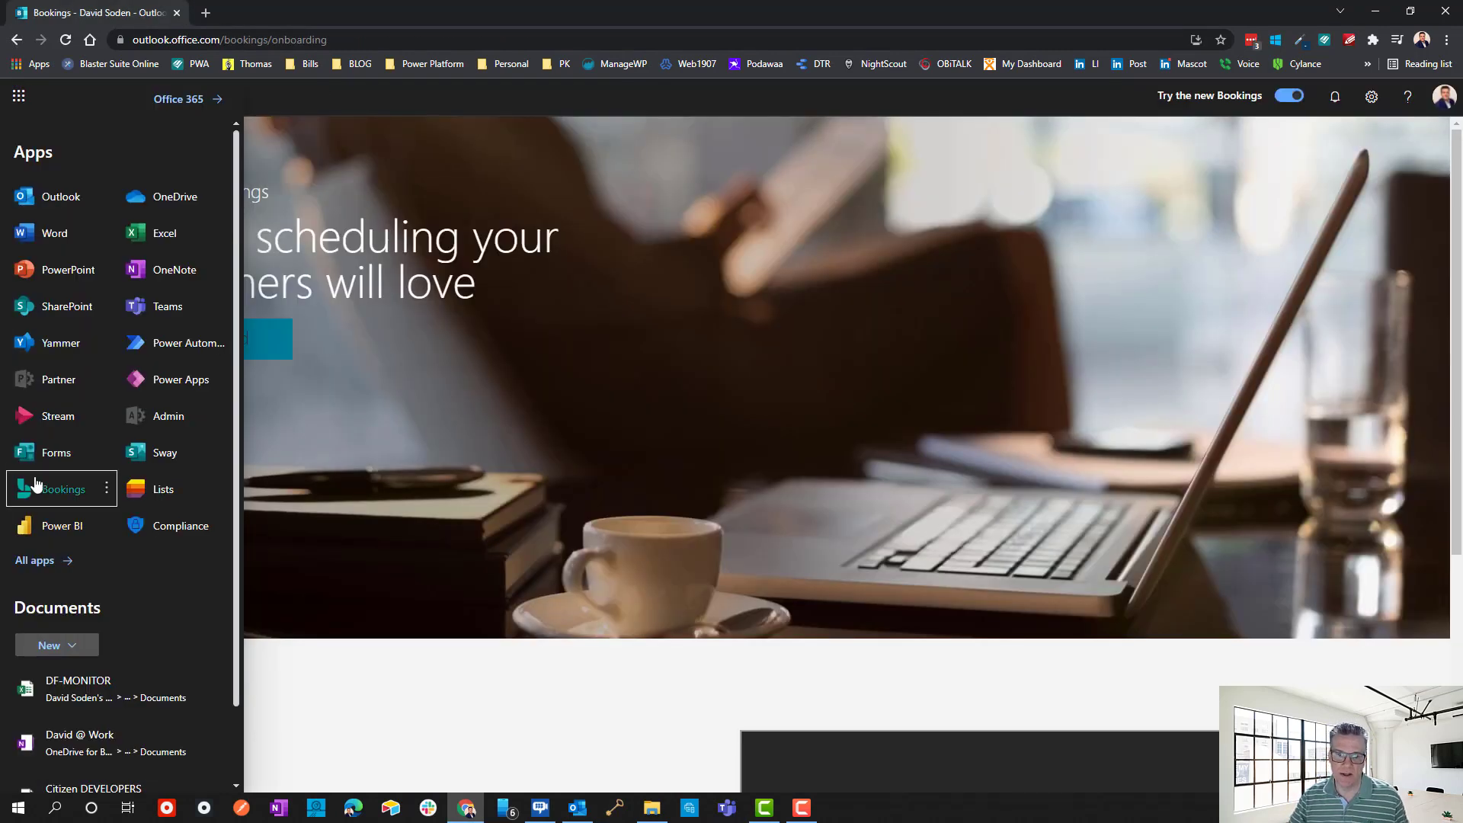
click(68, 489)
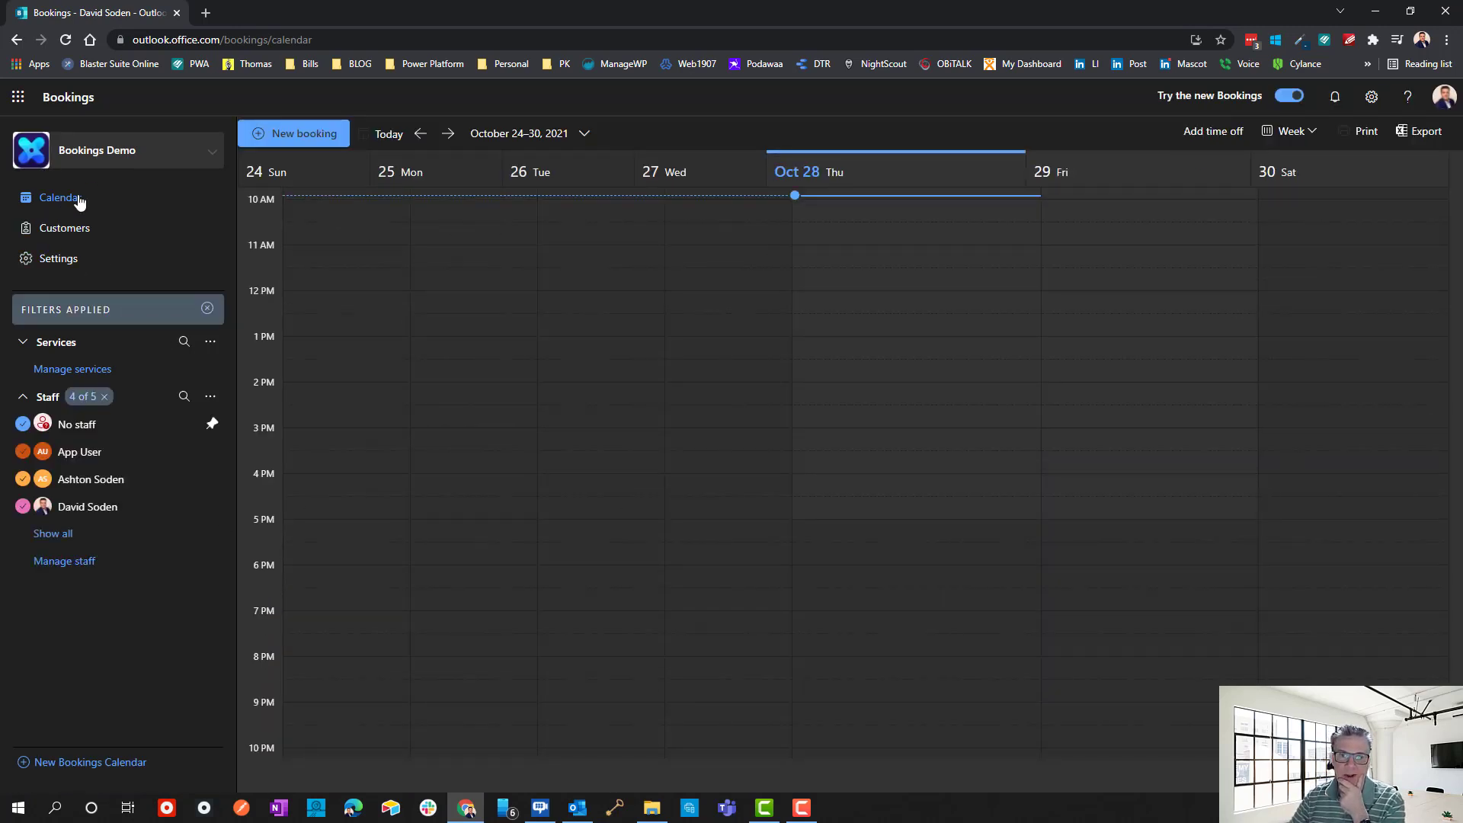
click(138, 155)
click(138, 155)
click(41, 259)
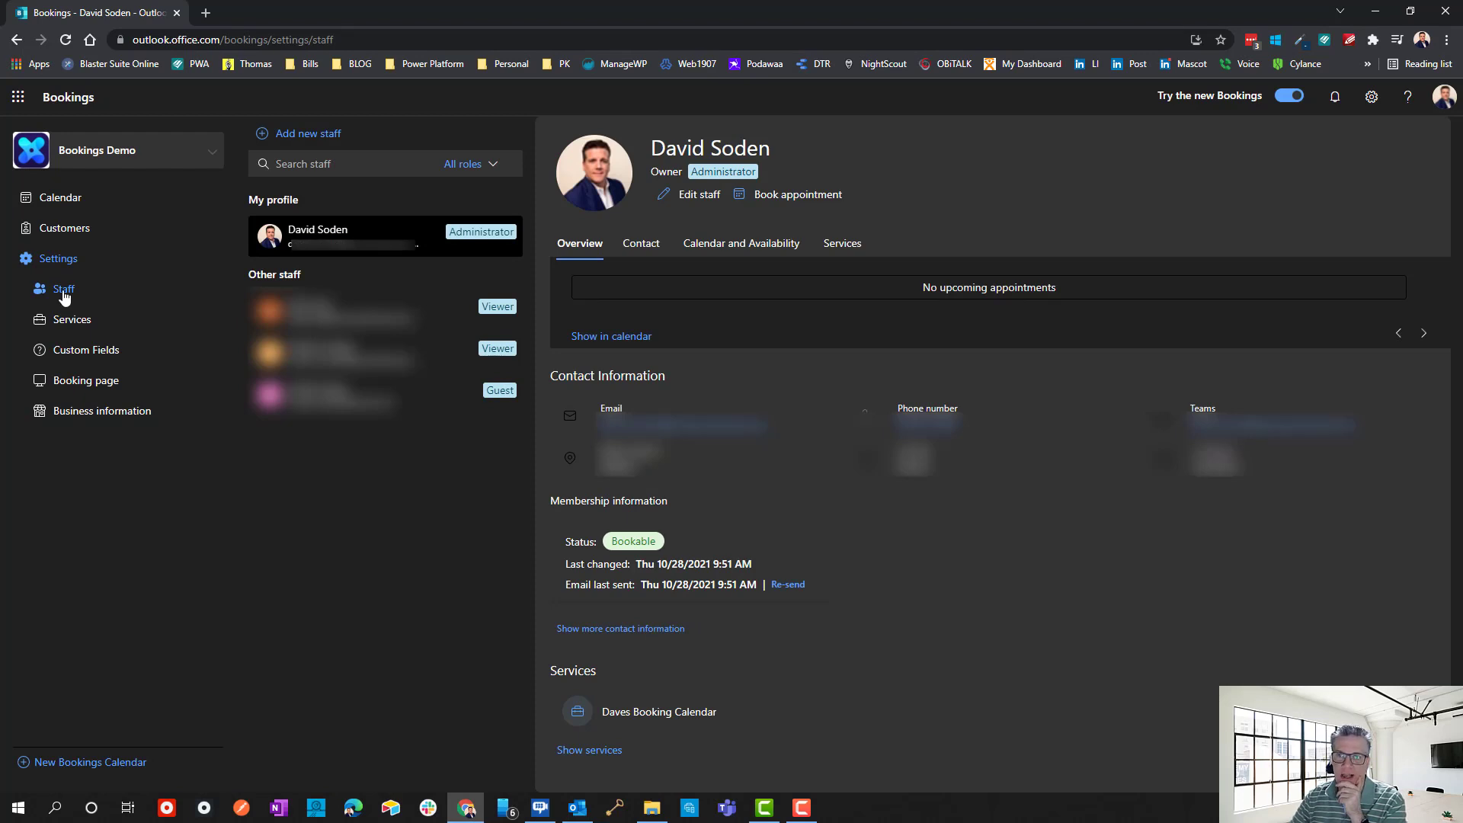
Delete App User and the other remaining non-owner staff entries from the staff list.
mouse_move(364, 418)
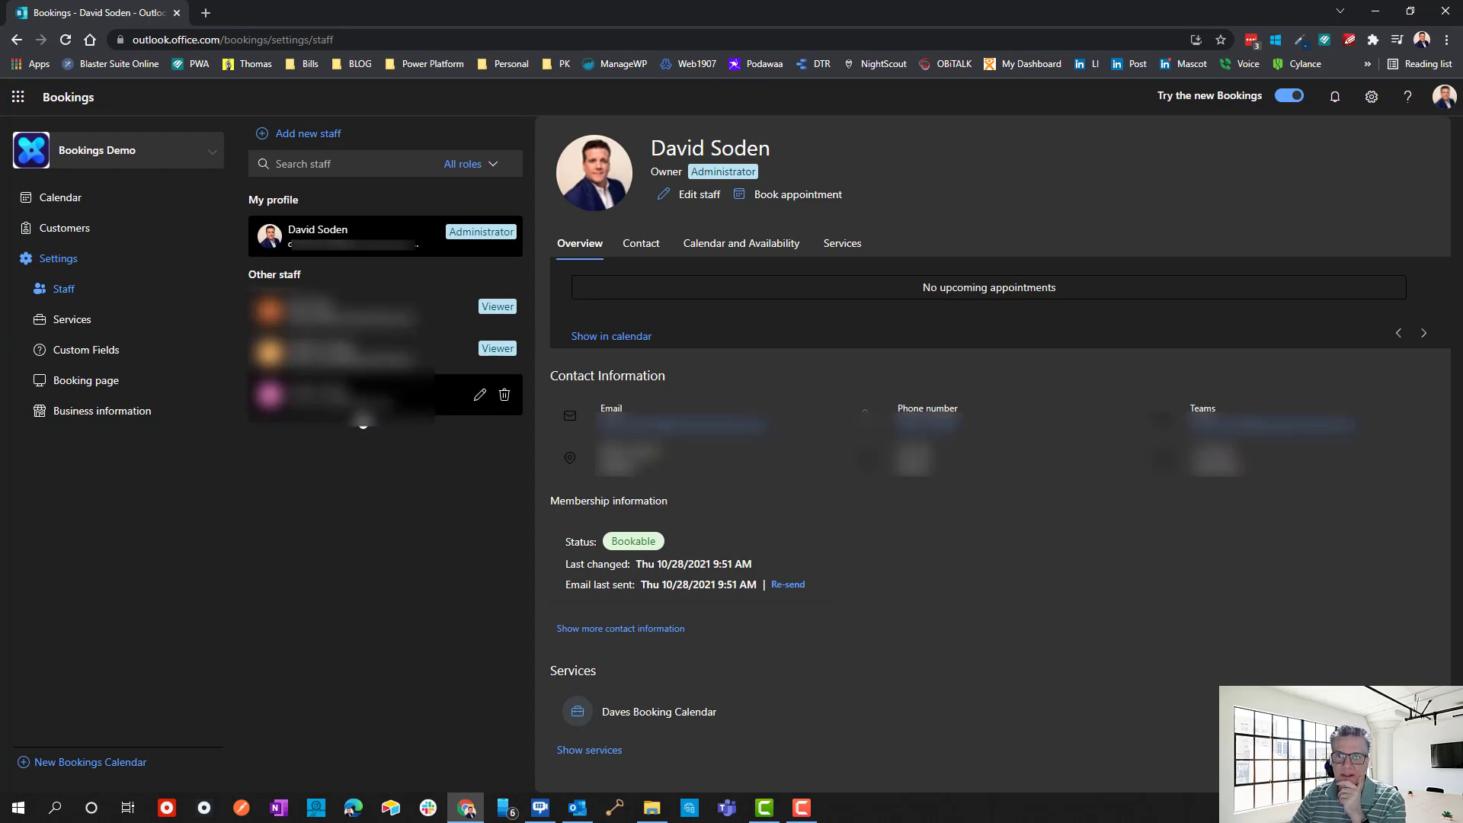
mouse_move(394, 329)
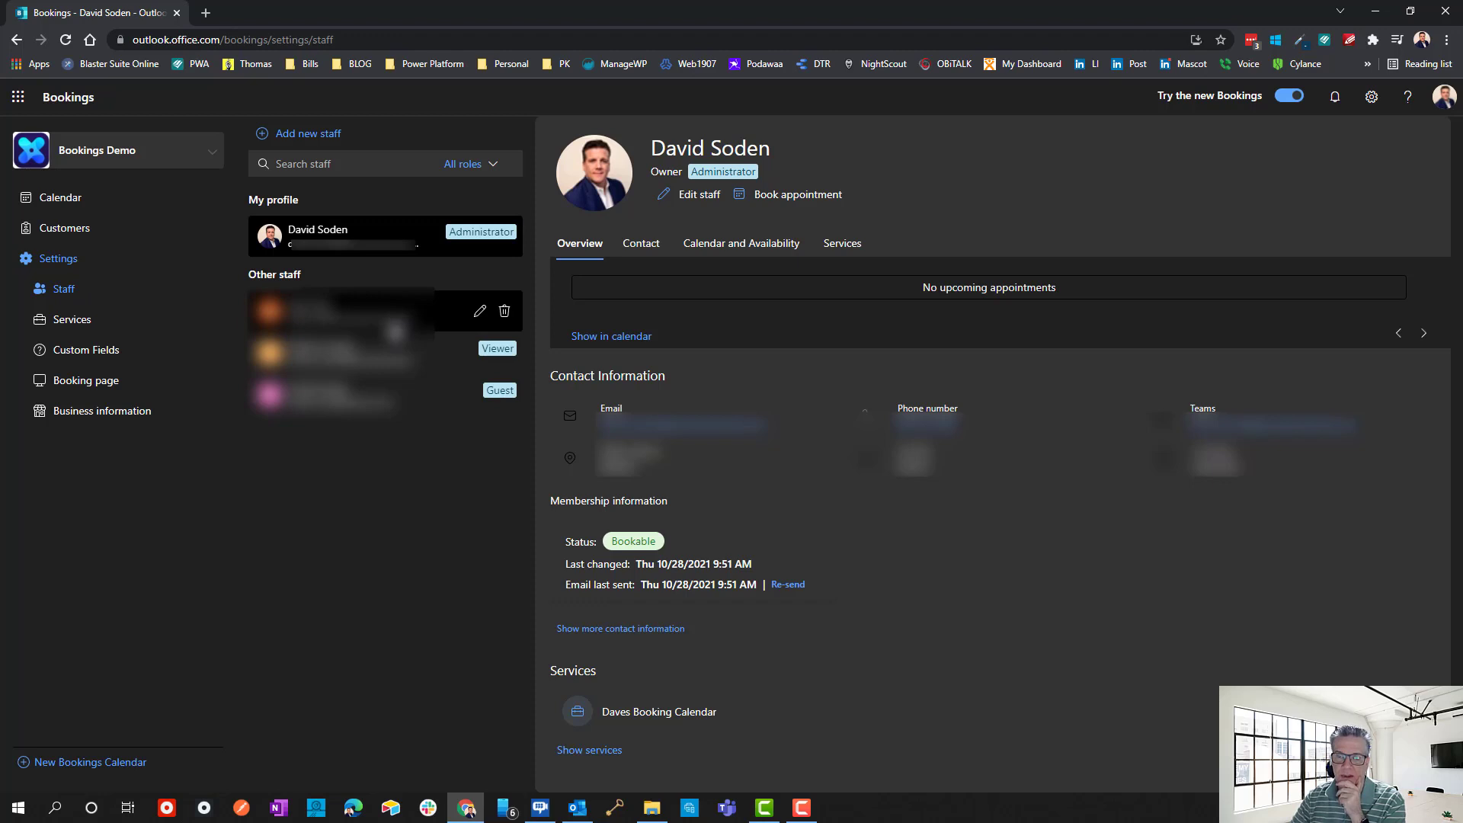
click(504, 312)
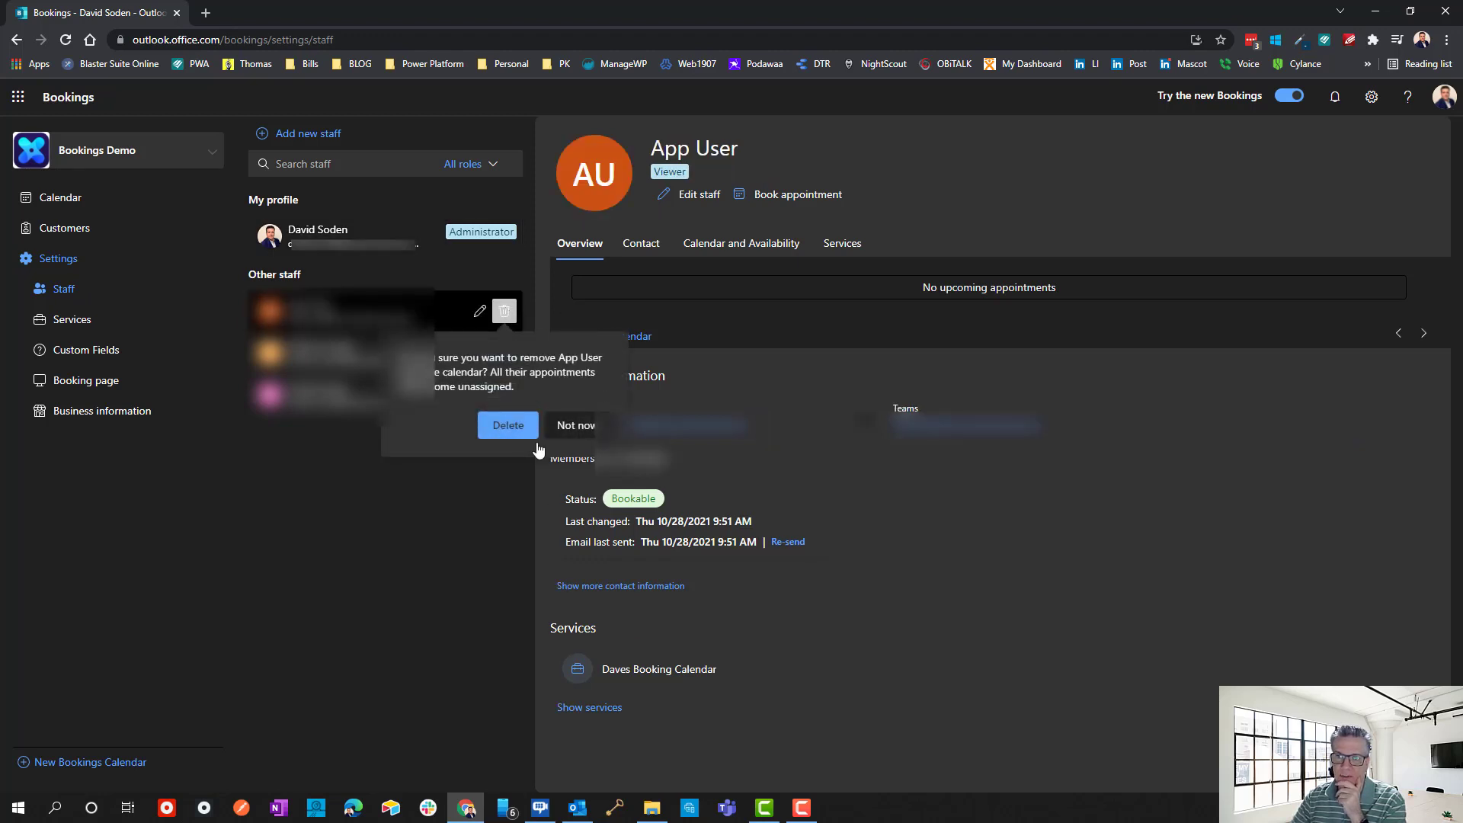
click(509, 425)
click(505, 313)
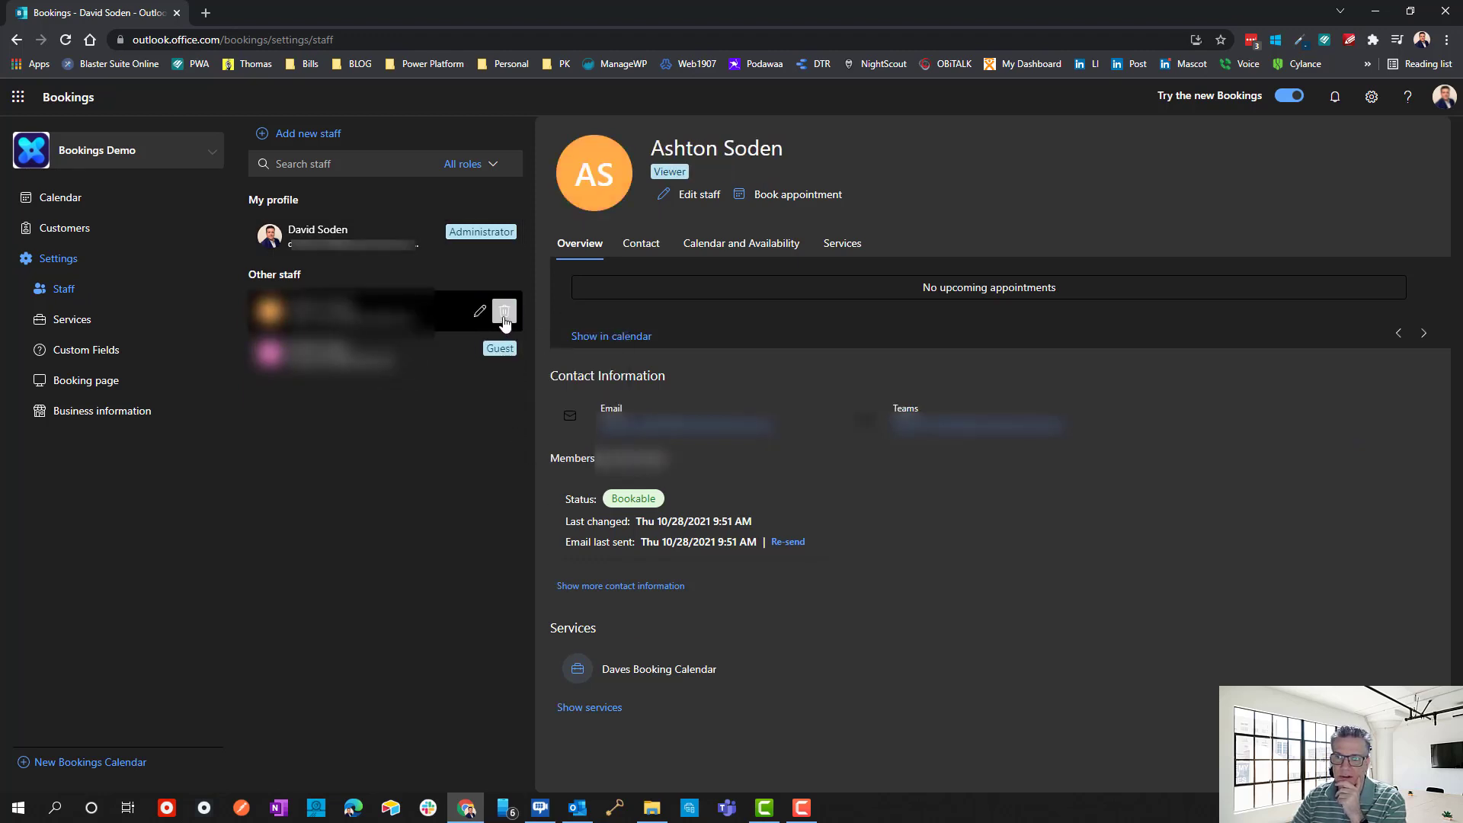
click(508, 425)
click(504, 311)
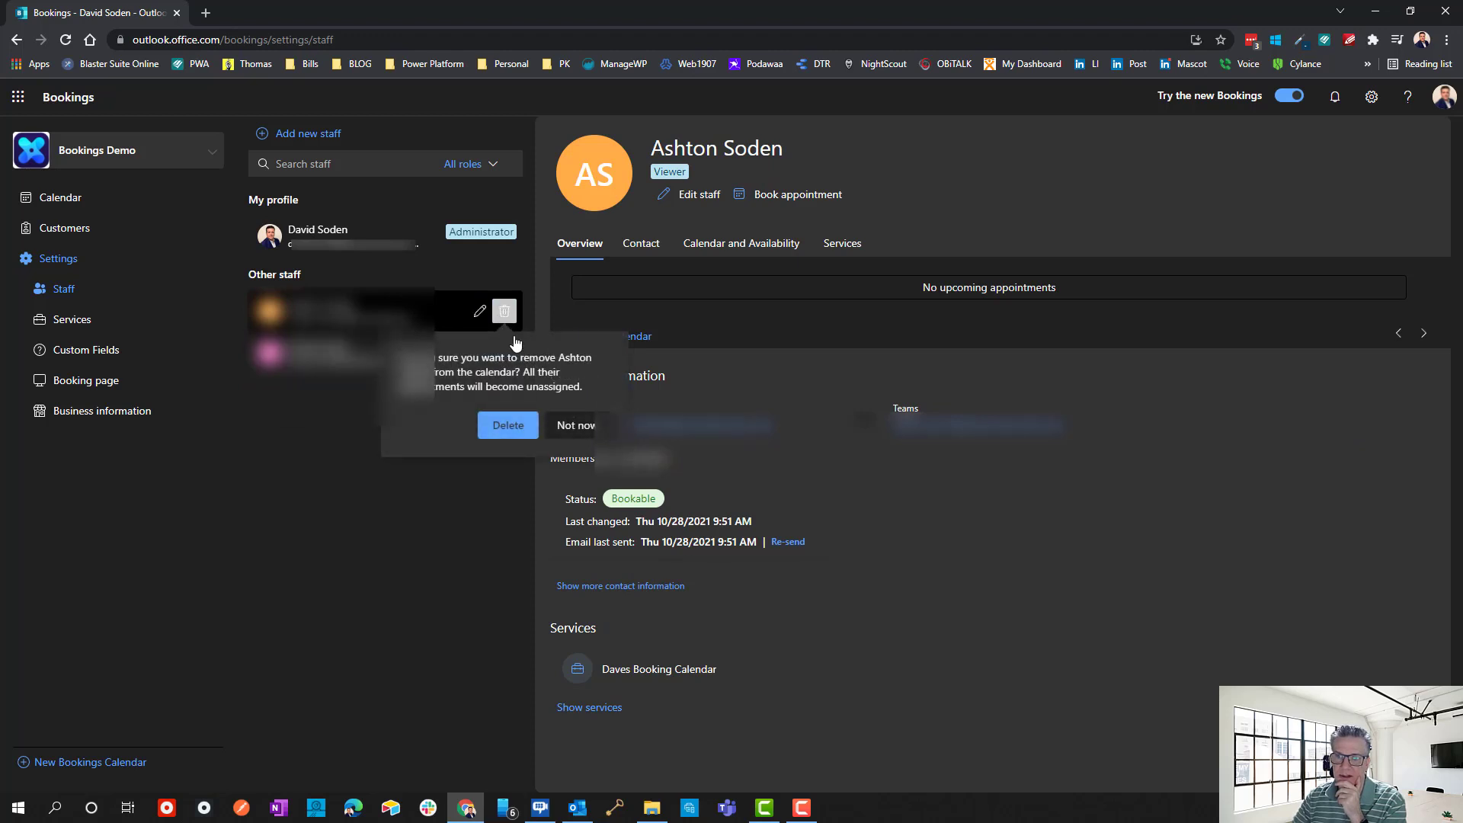
click(506, 425)
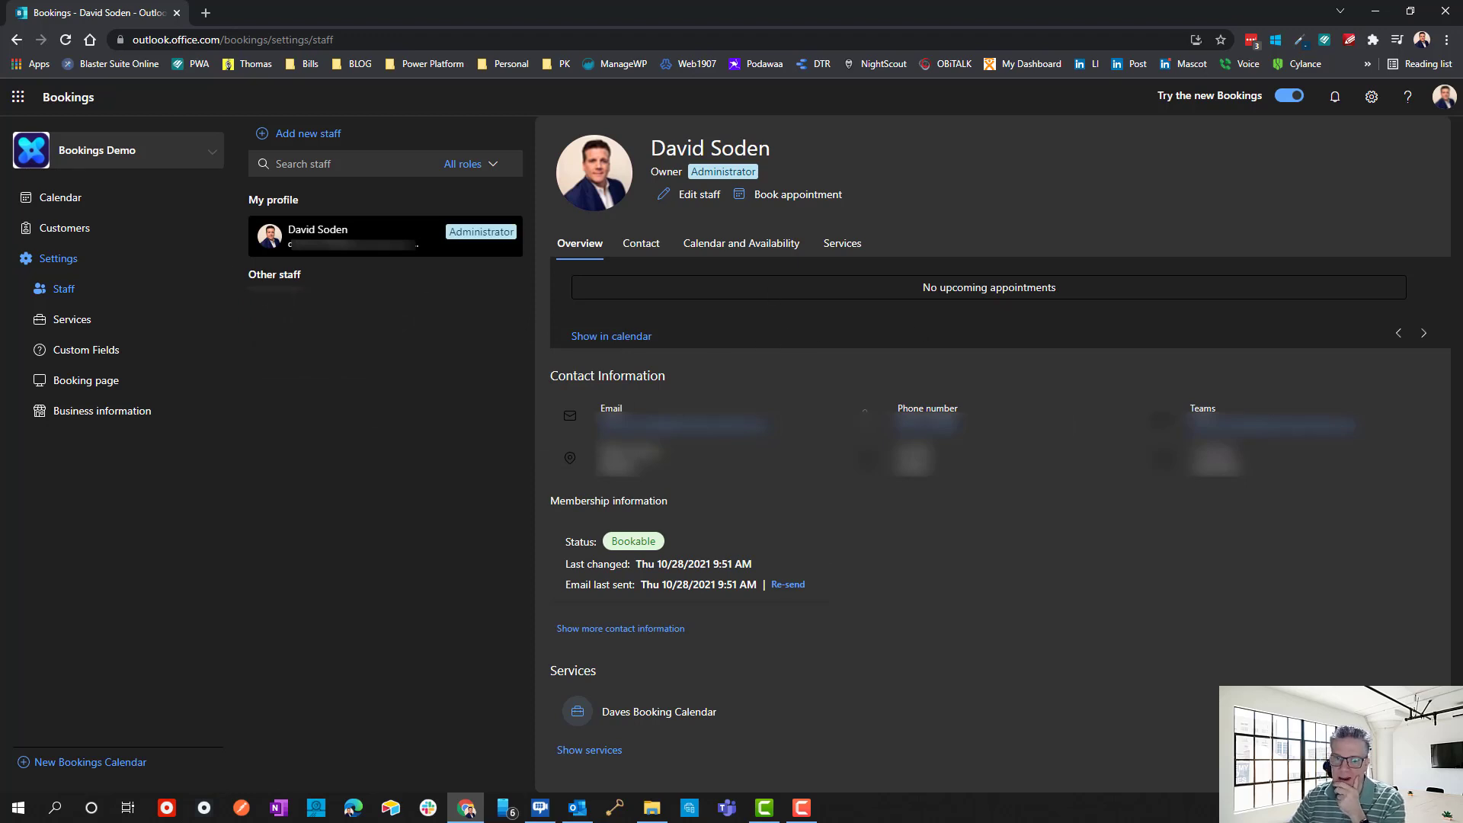
Load the copied public booking page link in a new tab, confirm only one staff member appears, then return.
click(84, 381)
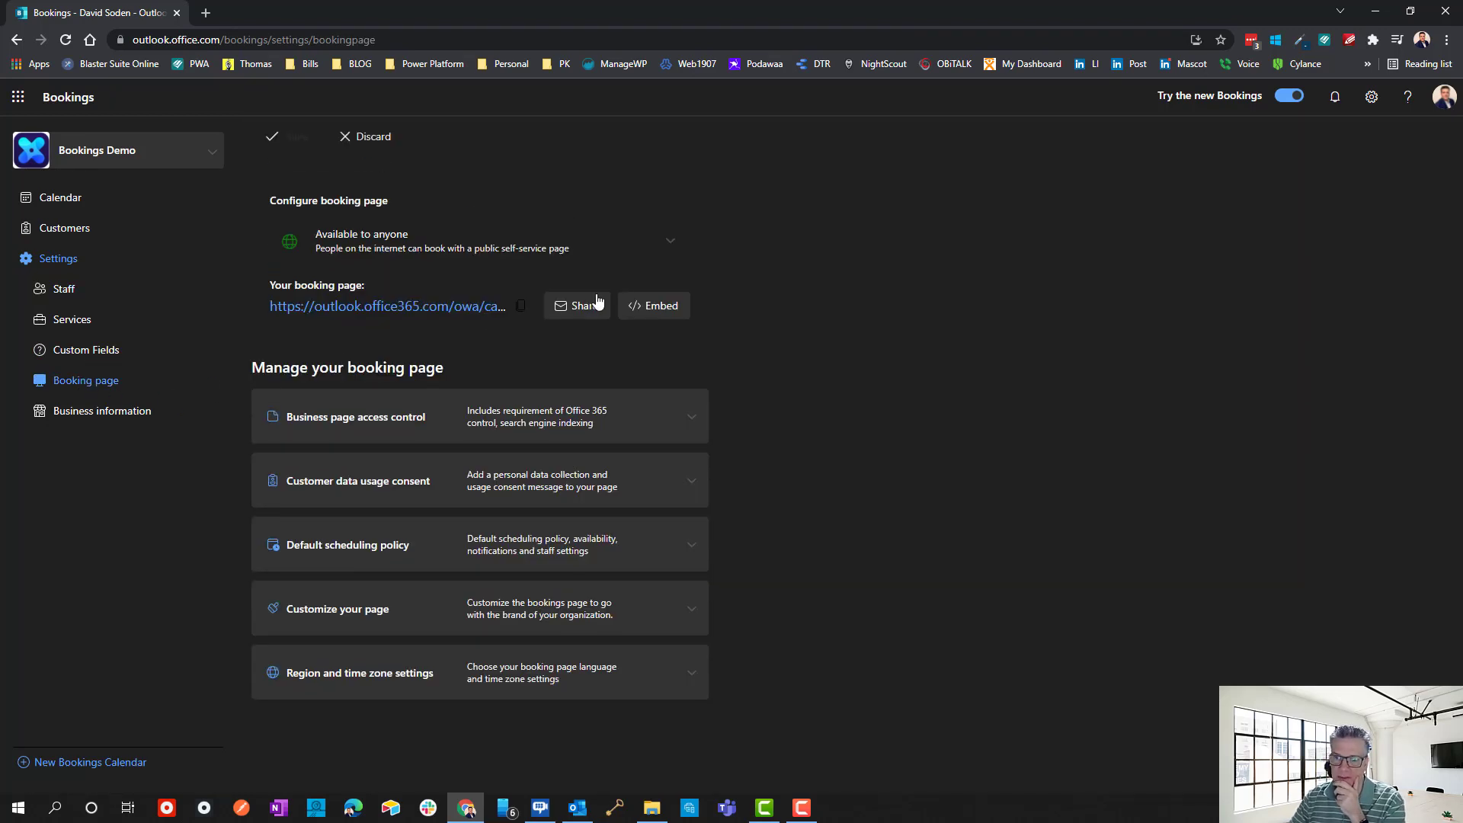
click(522, 308)
click(206, 16)
key(ctrl+v)
key(Return)
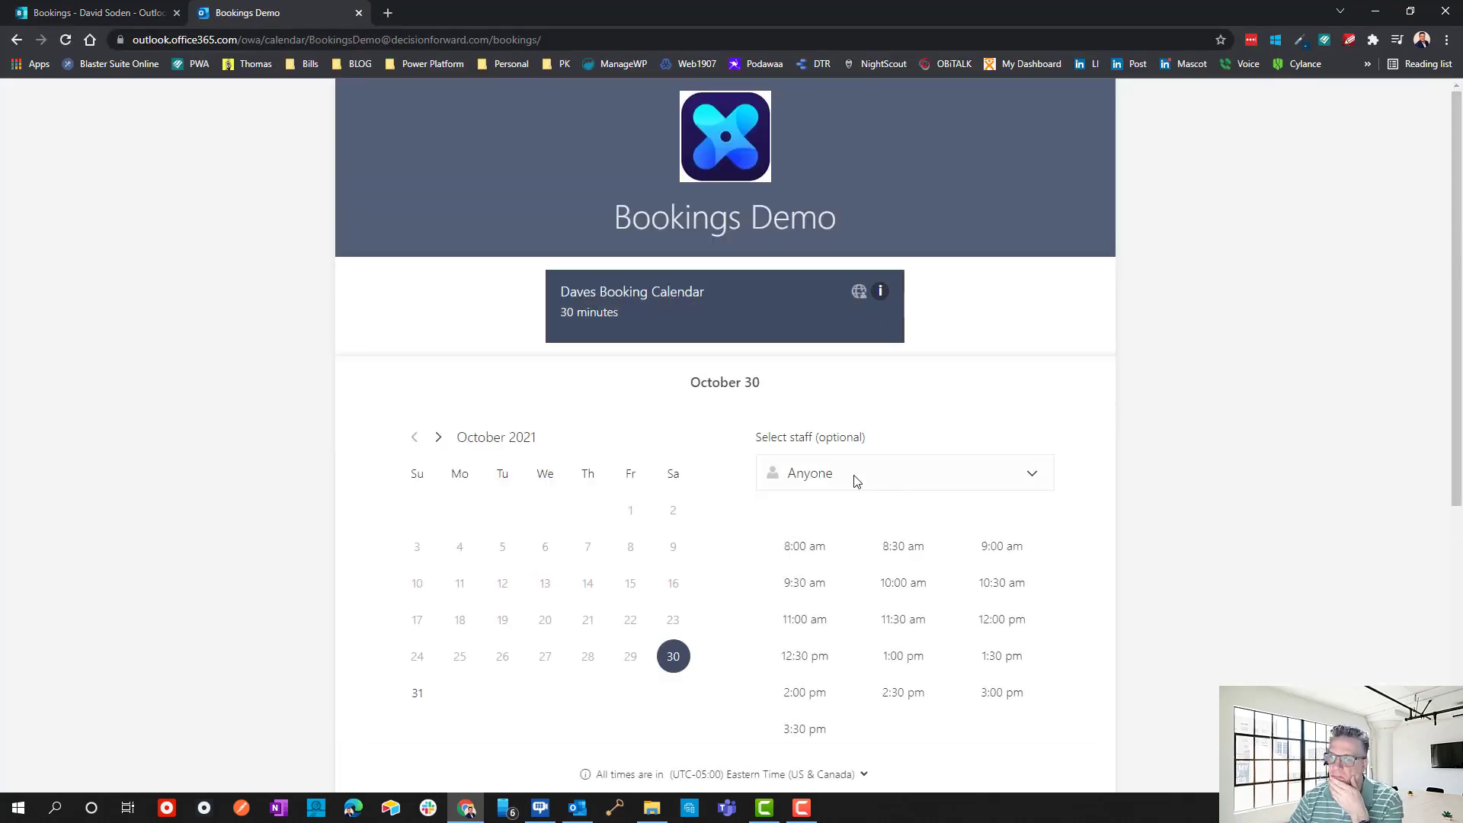
click(857, 480)
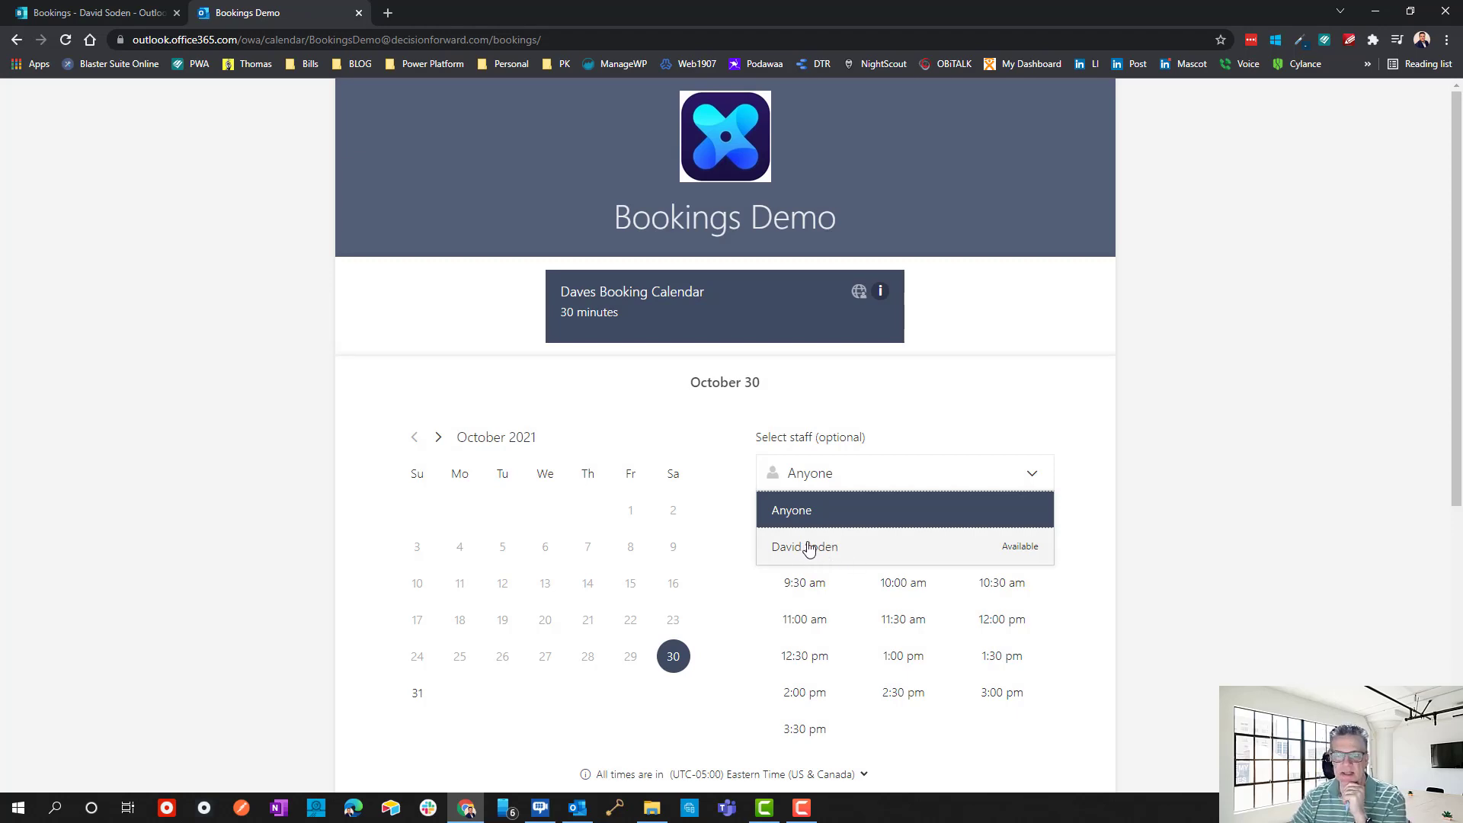
click(115, 12)
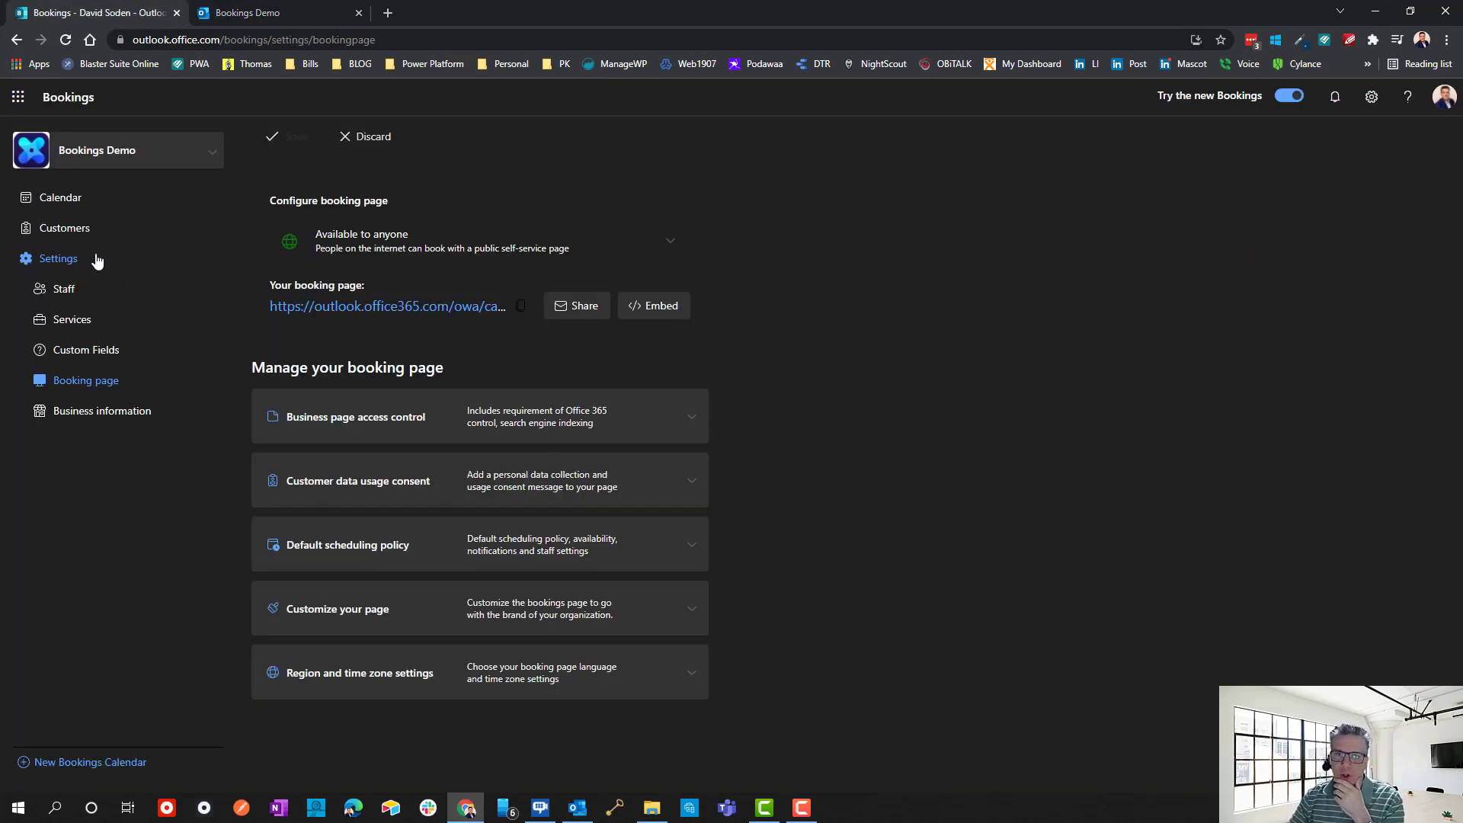
Review the Staff settings list, then return to the Bookings Demo week calendar.
click(64, 290)
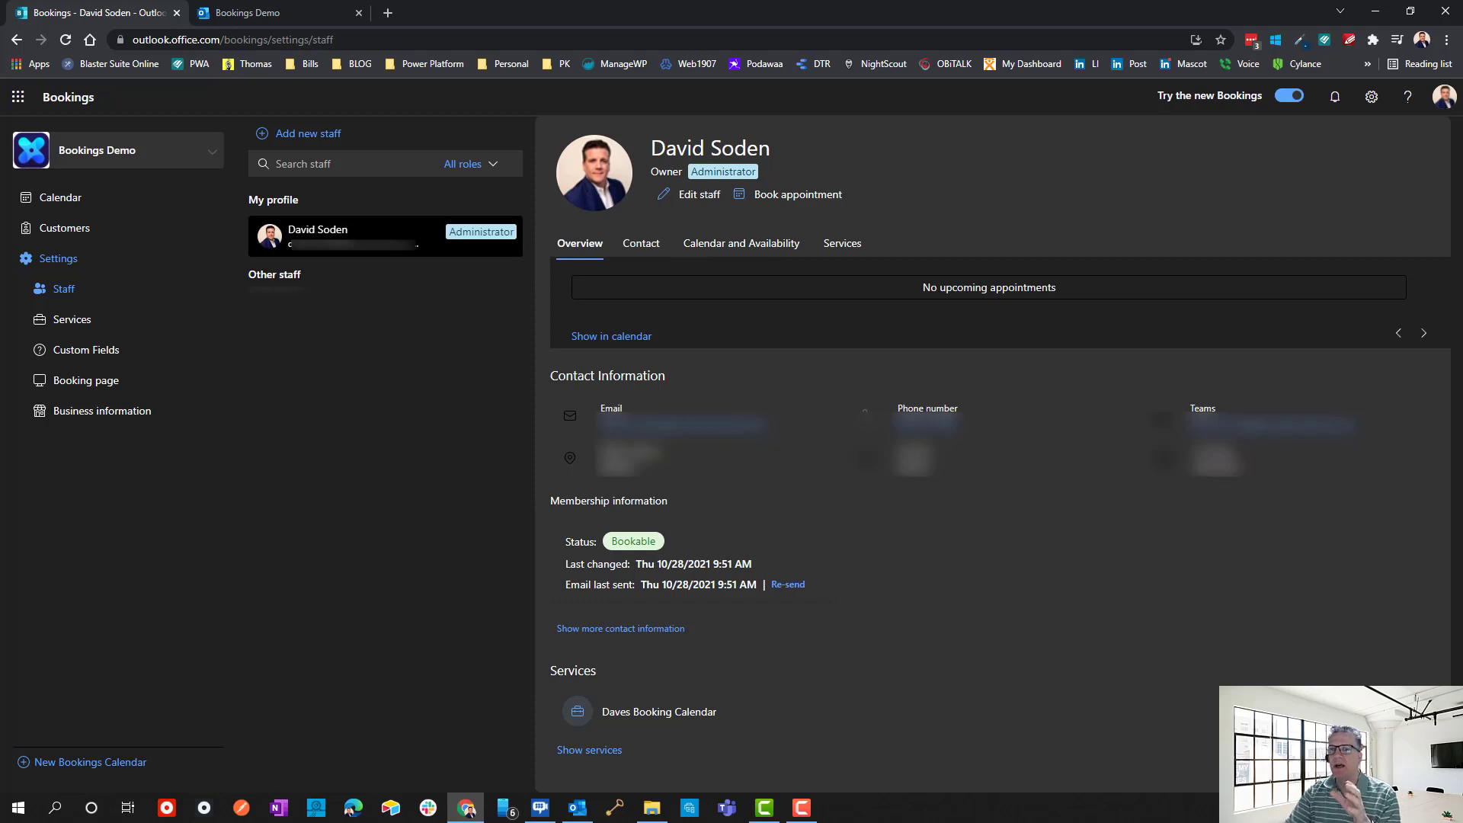
click(50, 199)
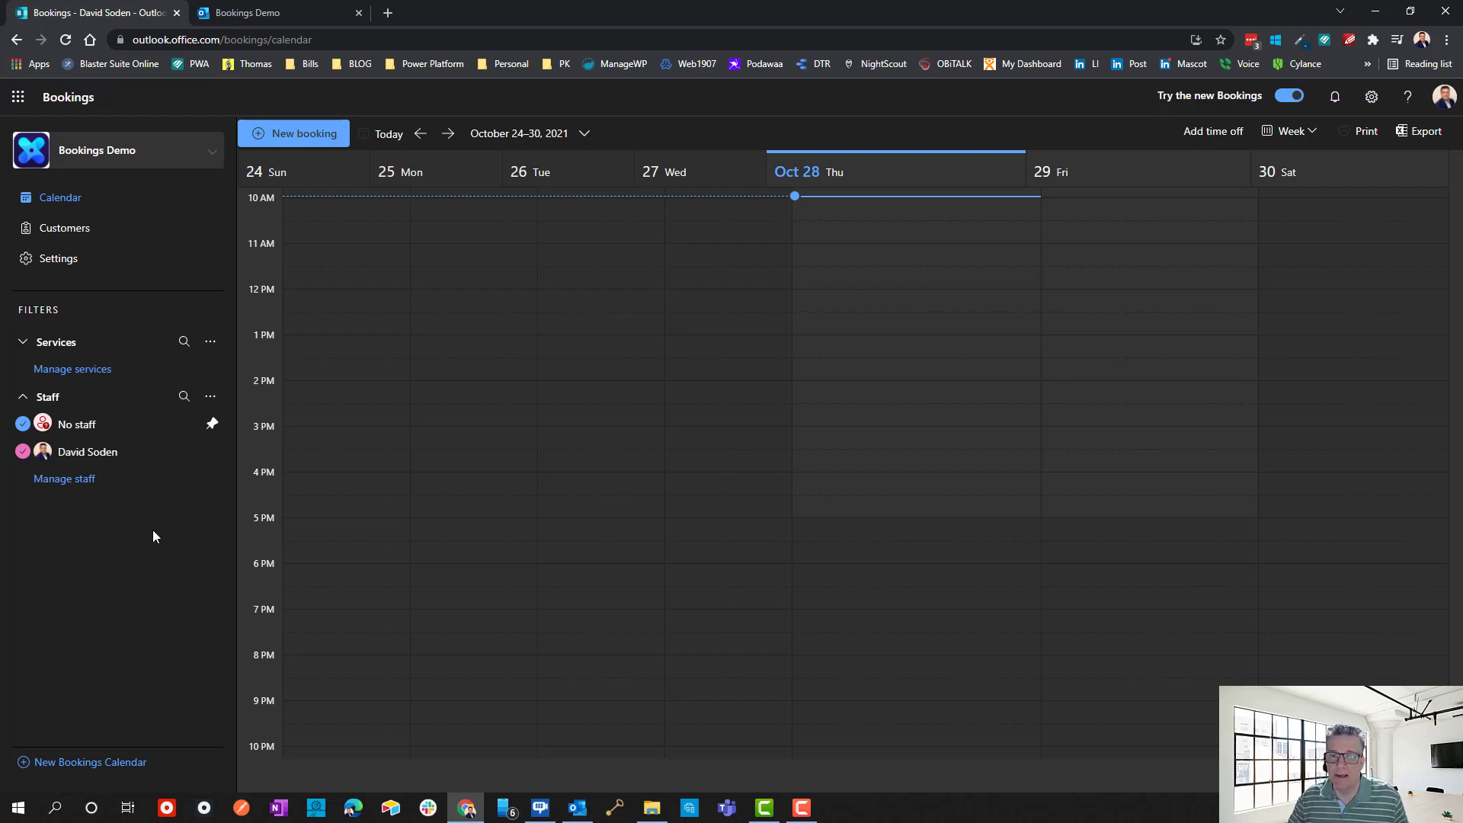
Search Google for 'force remove user office 365' using the force-delete PowerShell suggestion.
click(389, 13)
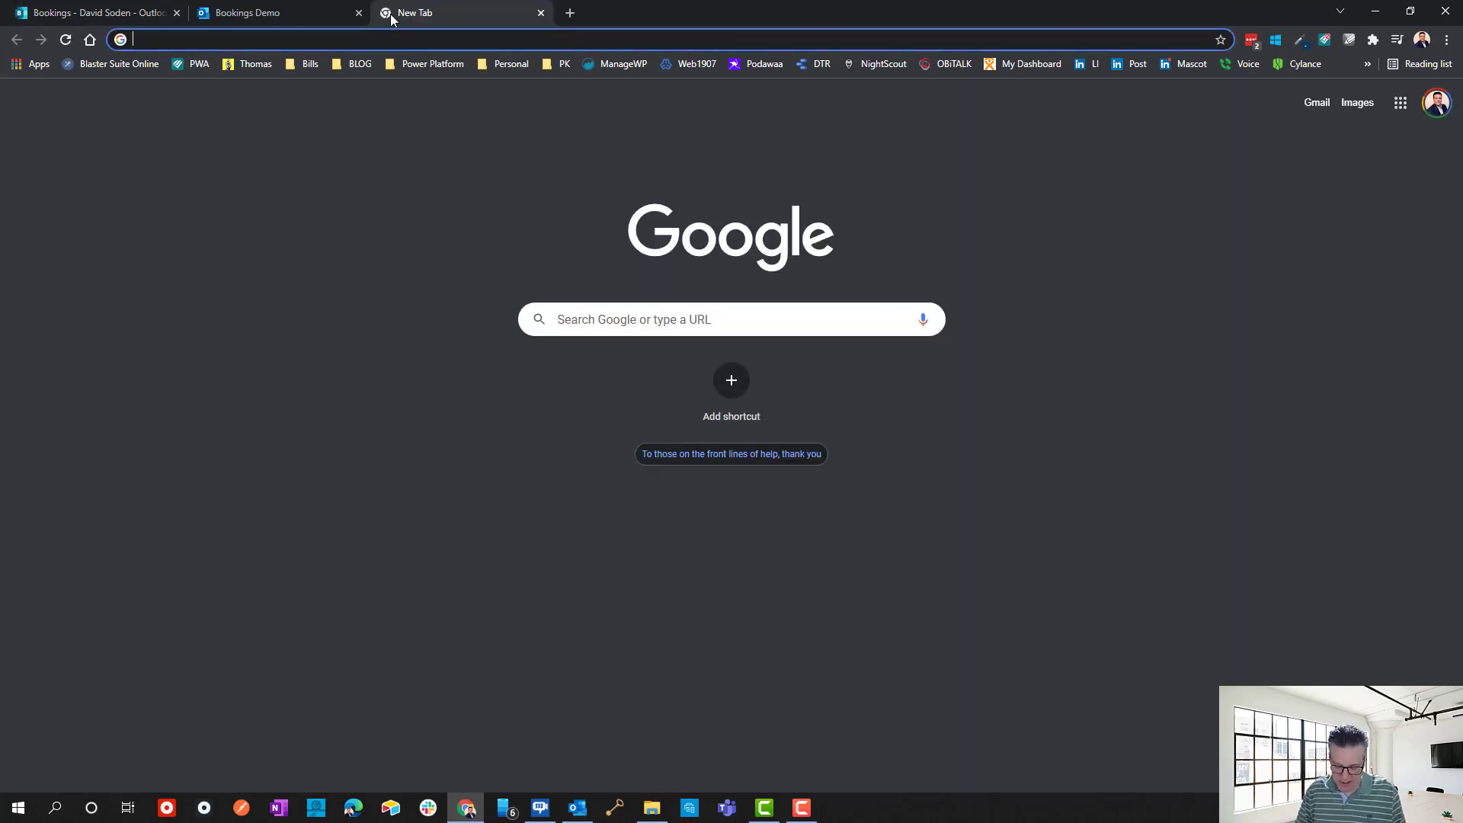
text(delete bo)
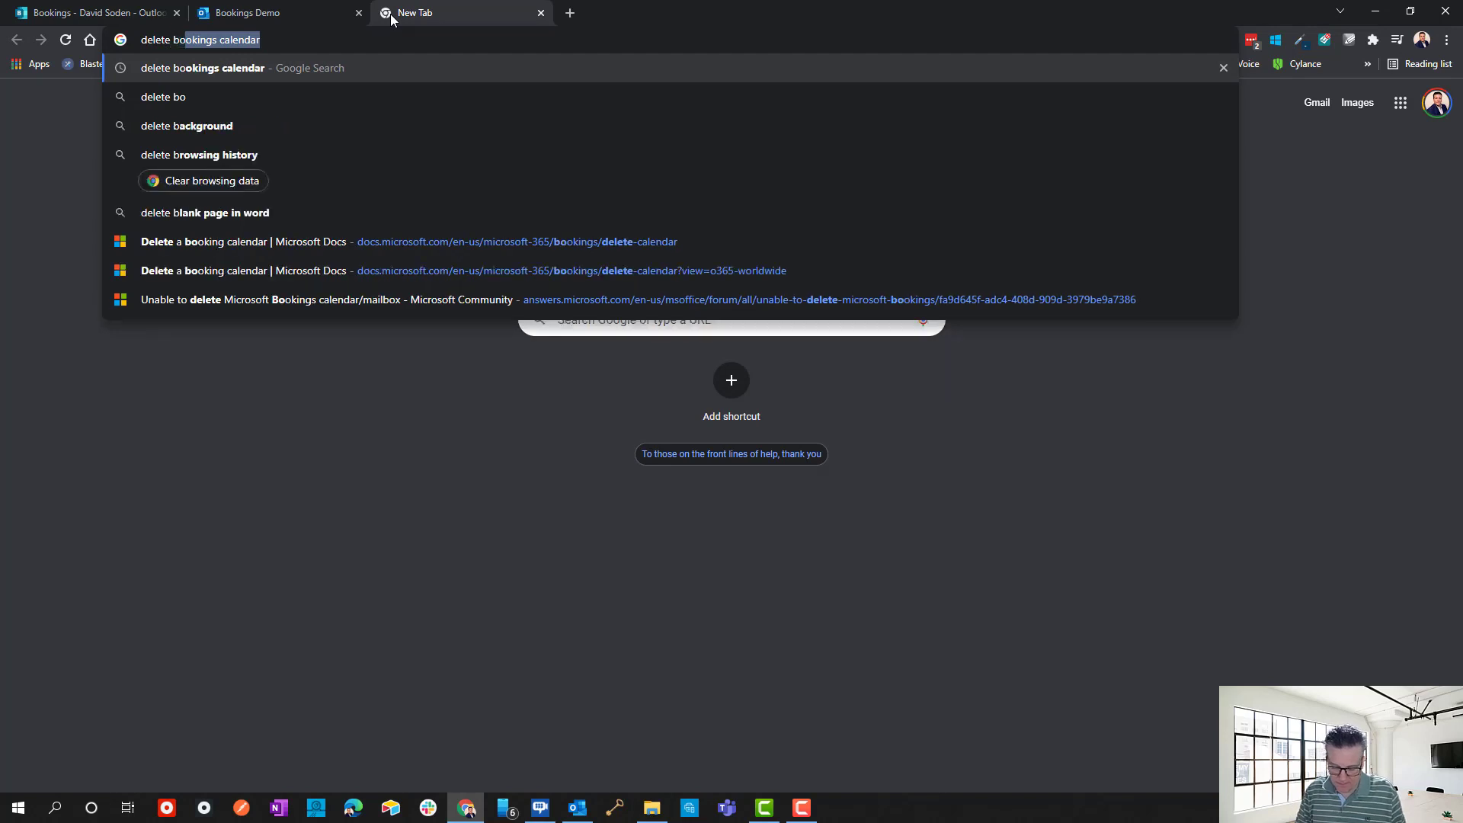
text(oking)
key(ctrl+a)
key(BackSpace)
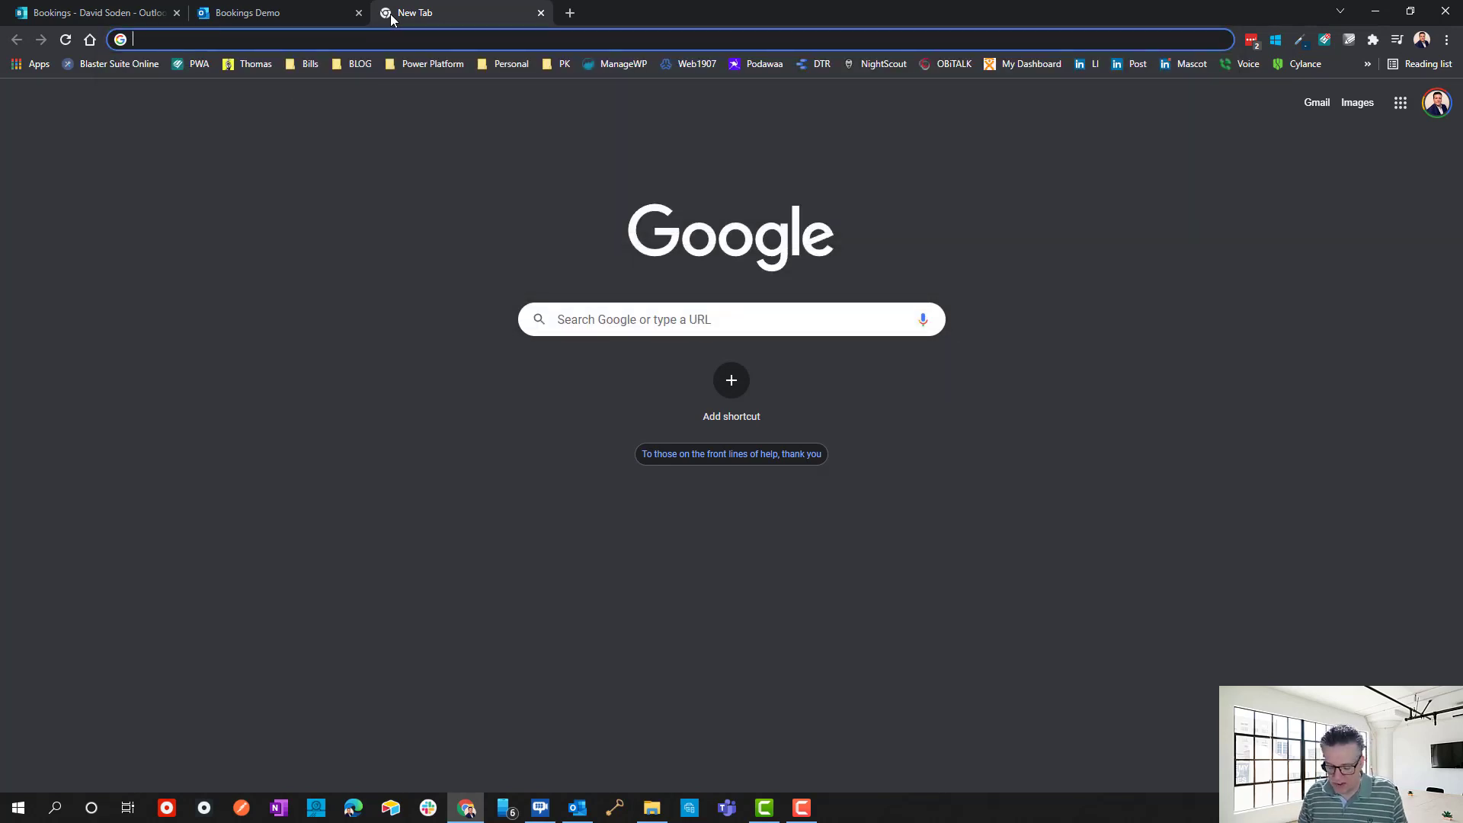
text(forc)
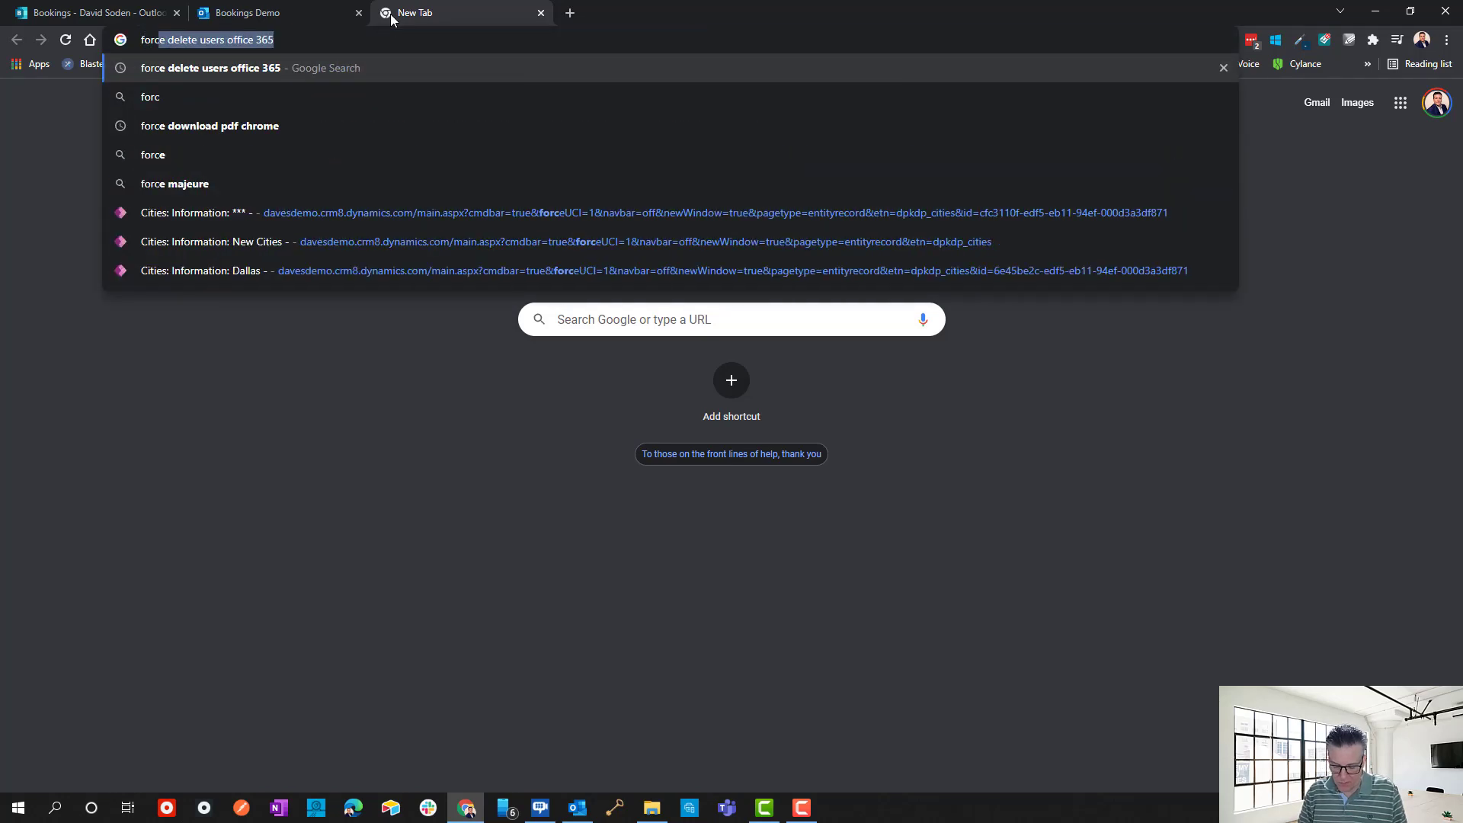
text(e remove user off)
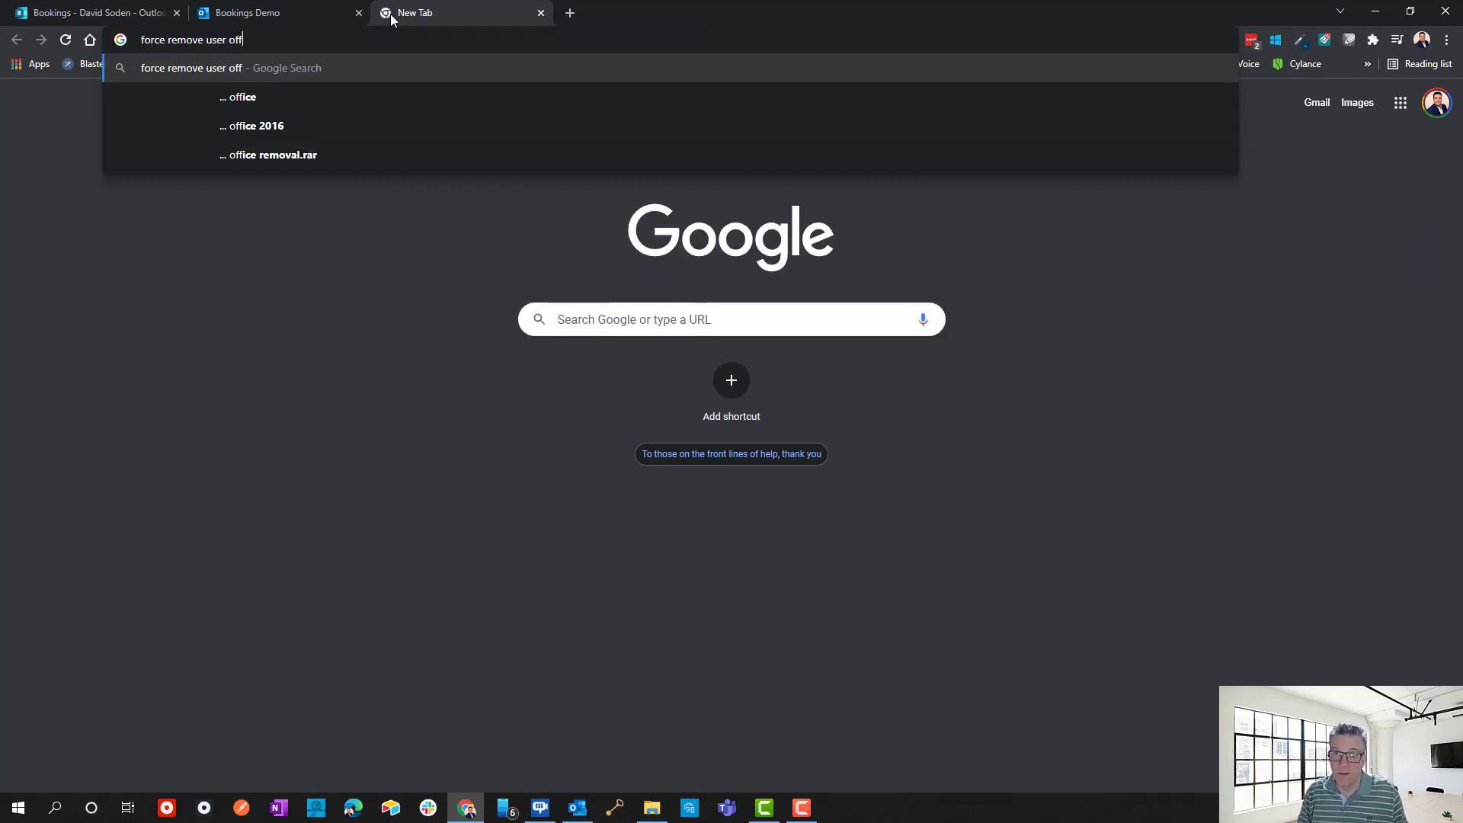
text(ice 365)
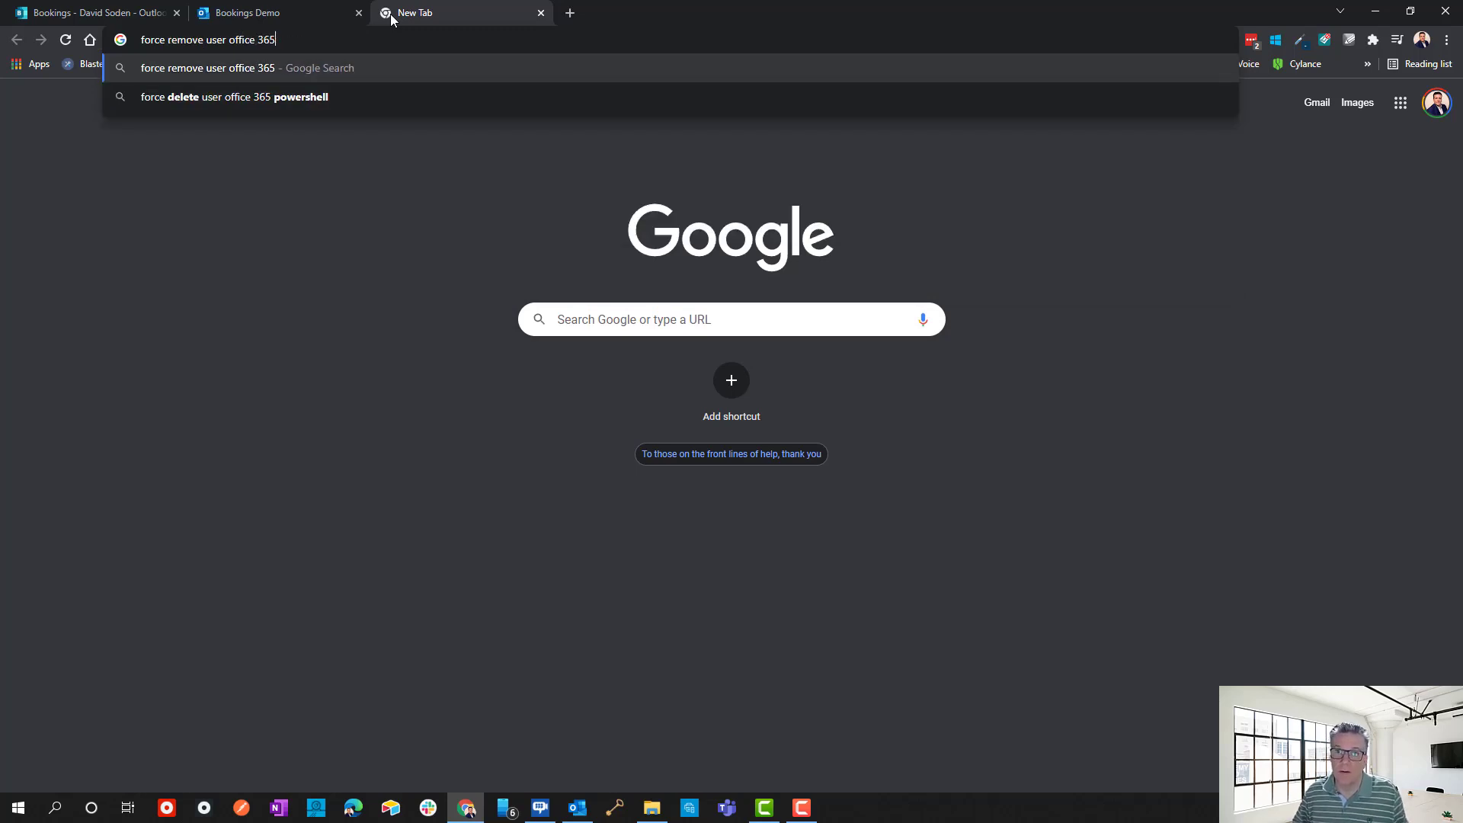
key(Down)
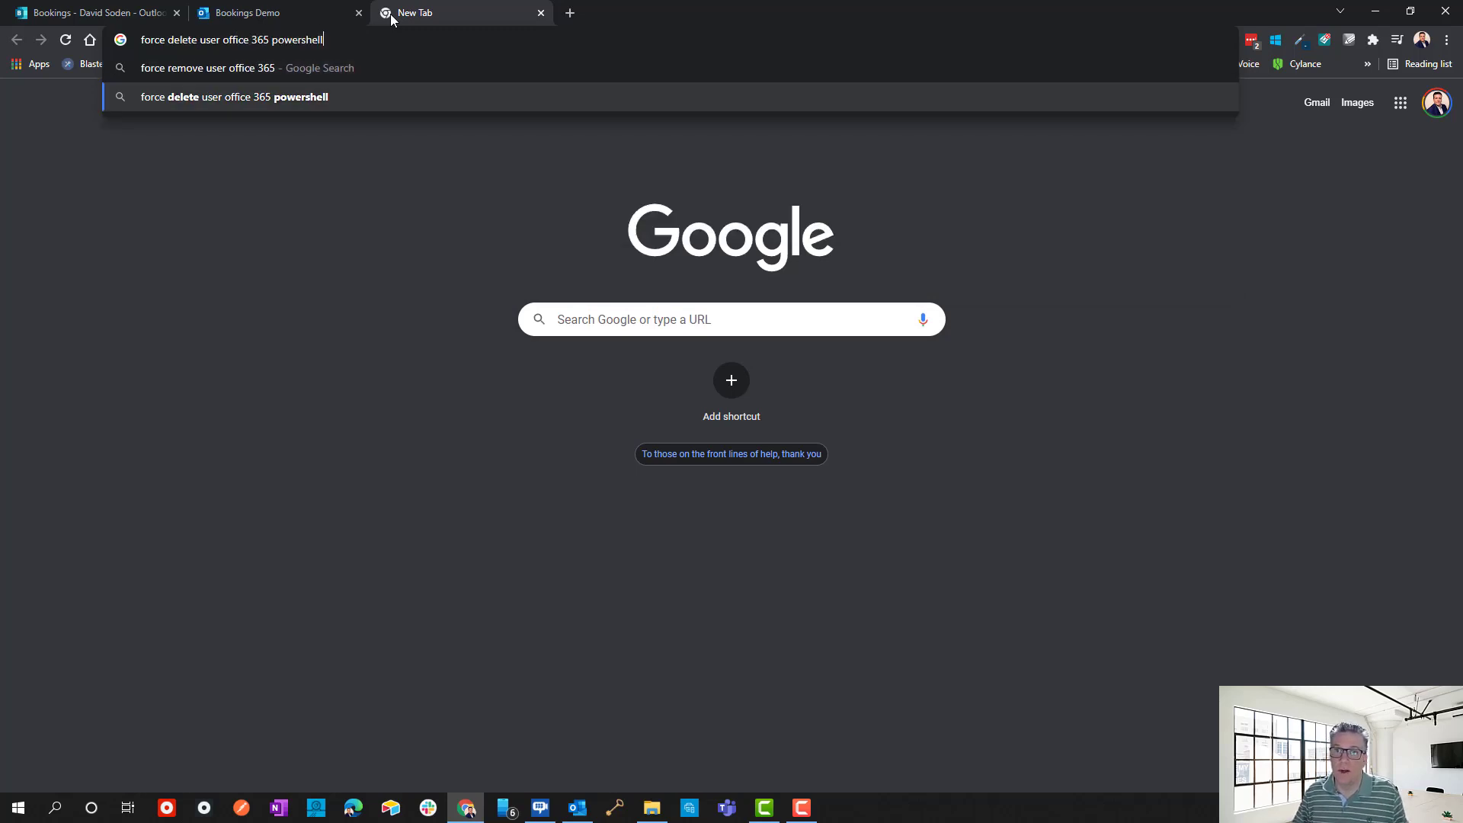
key(Return)
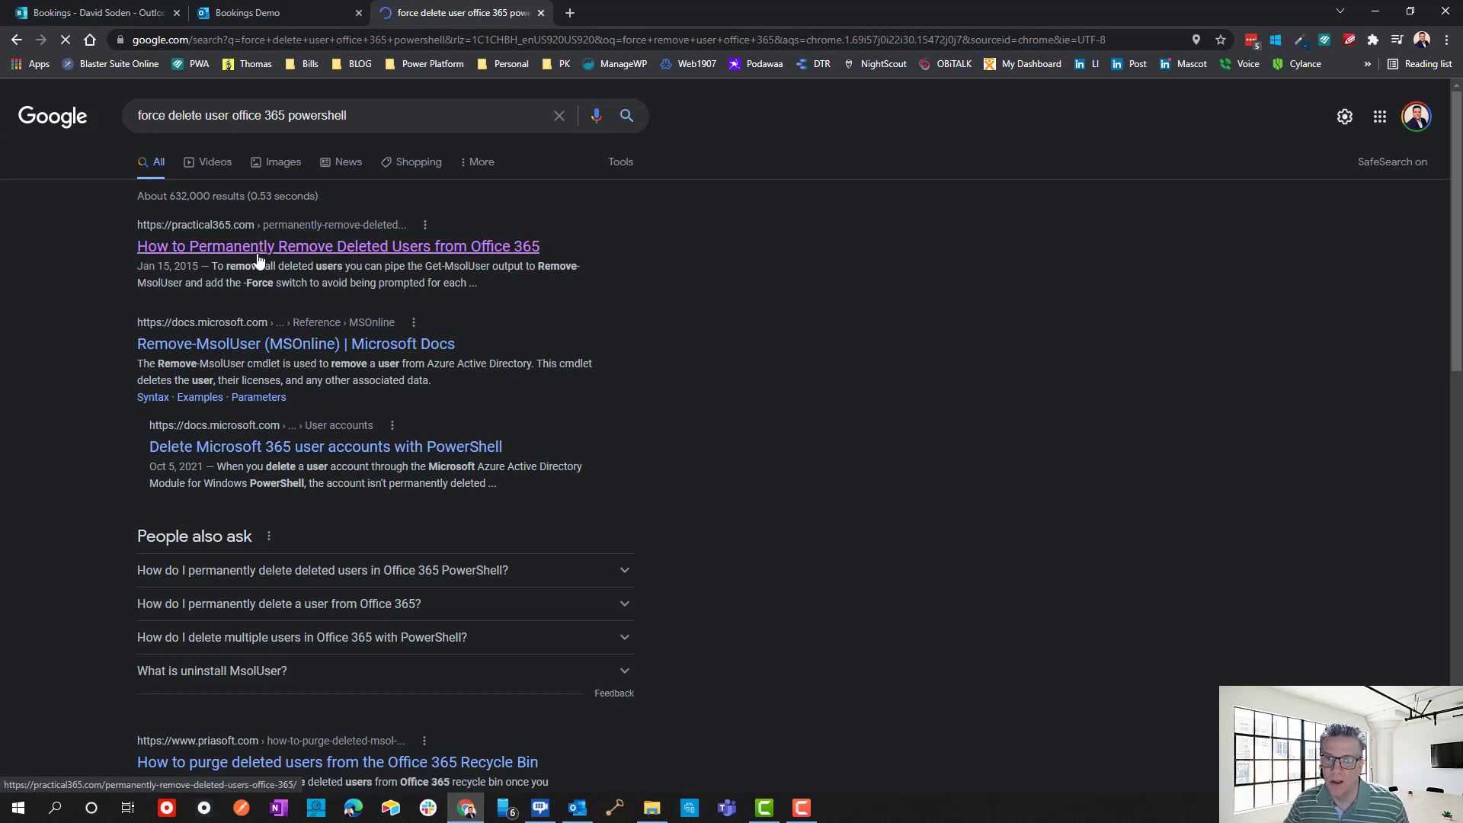
Read the Practical365 article on removing deleted users down to Remove-MsolUser, then close it.
click(258, 255)
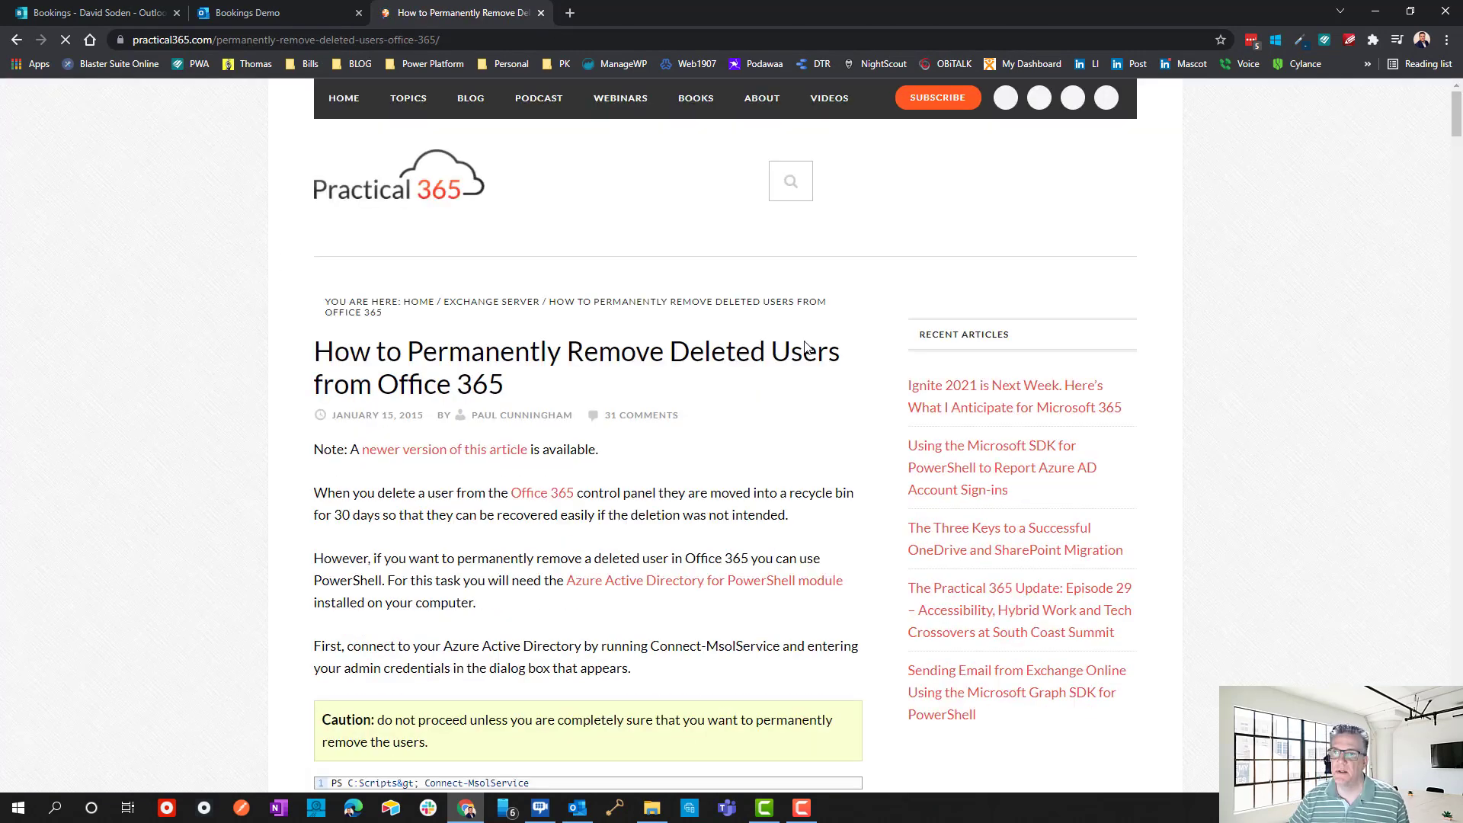
scroll(539, 501, down, 8)
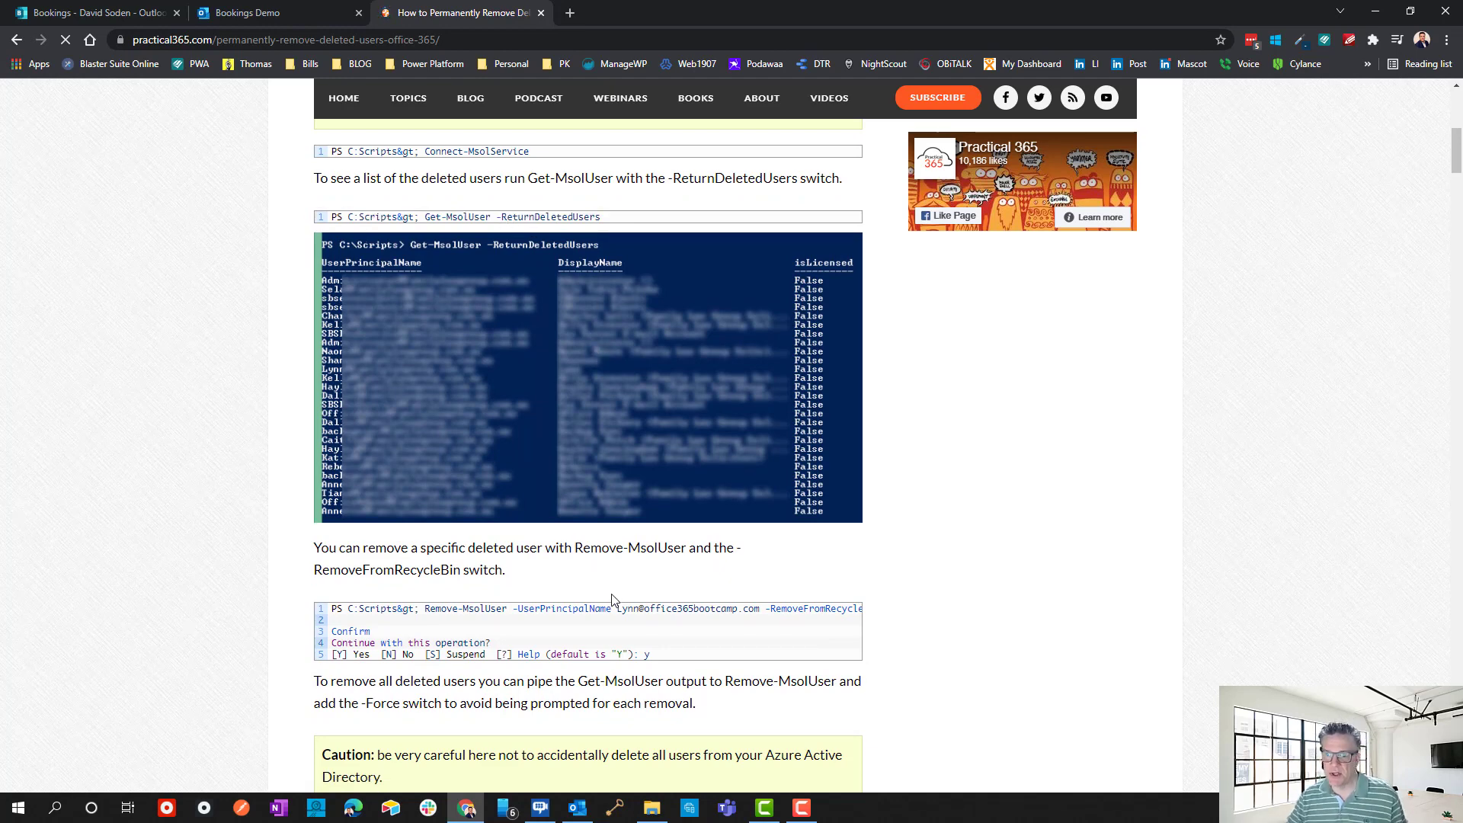
scroll(614, 604, down, 1)
scroll(990, 574, down, 1)
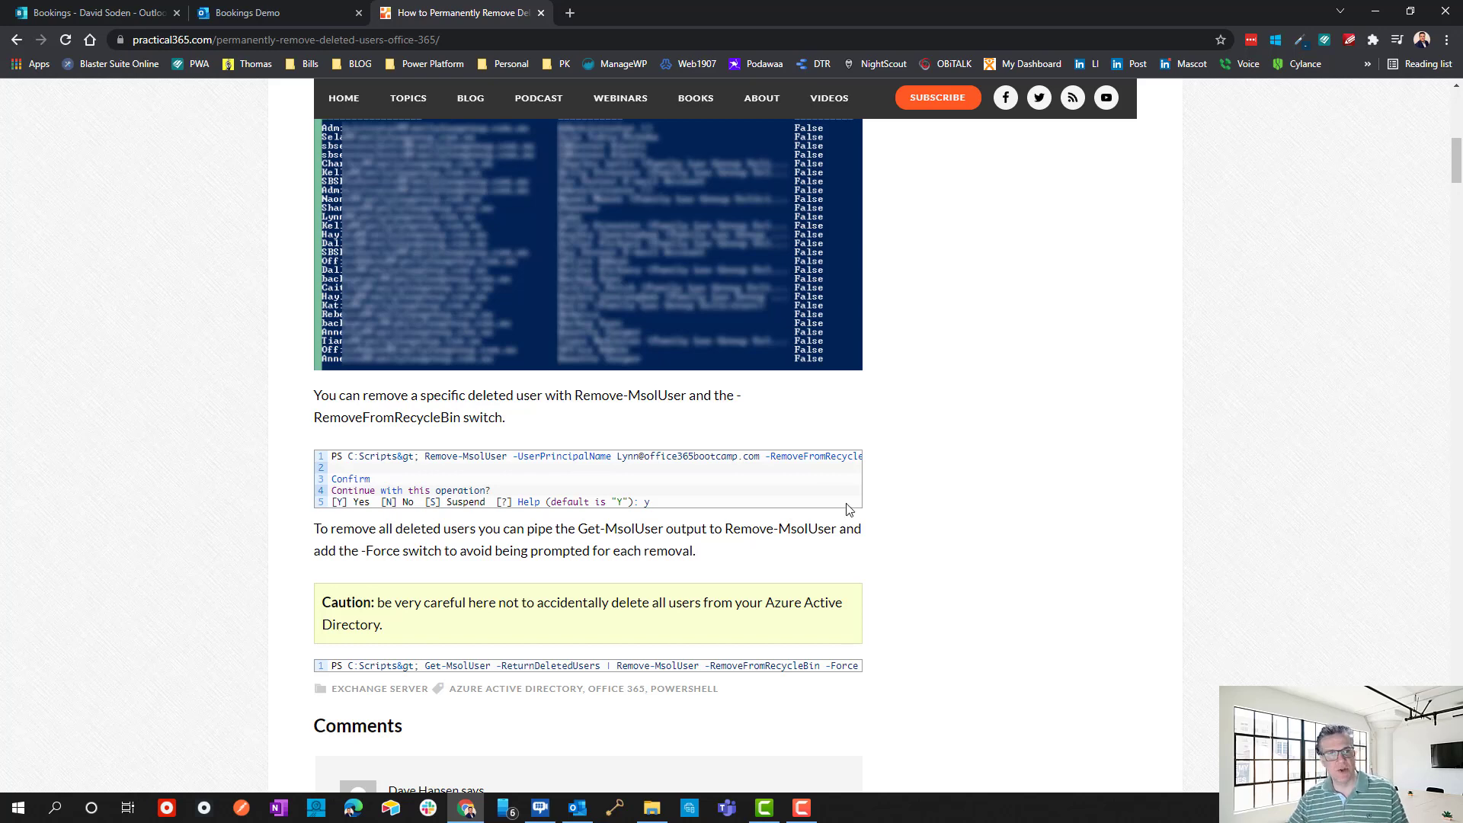
mouse_move(764, 494)
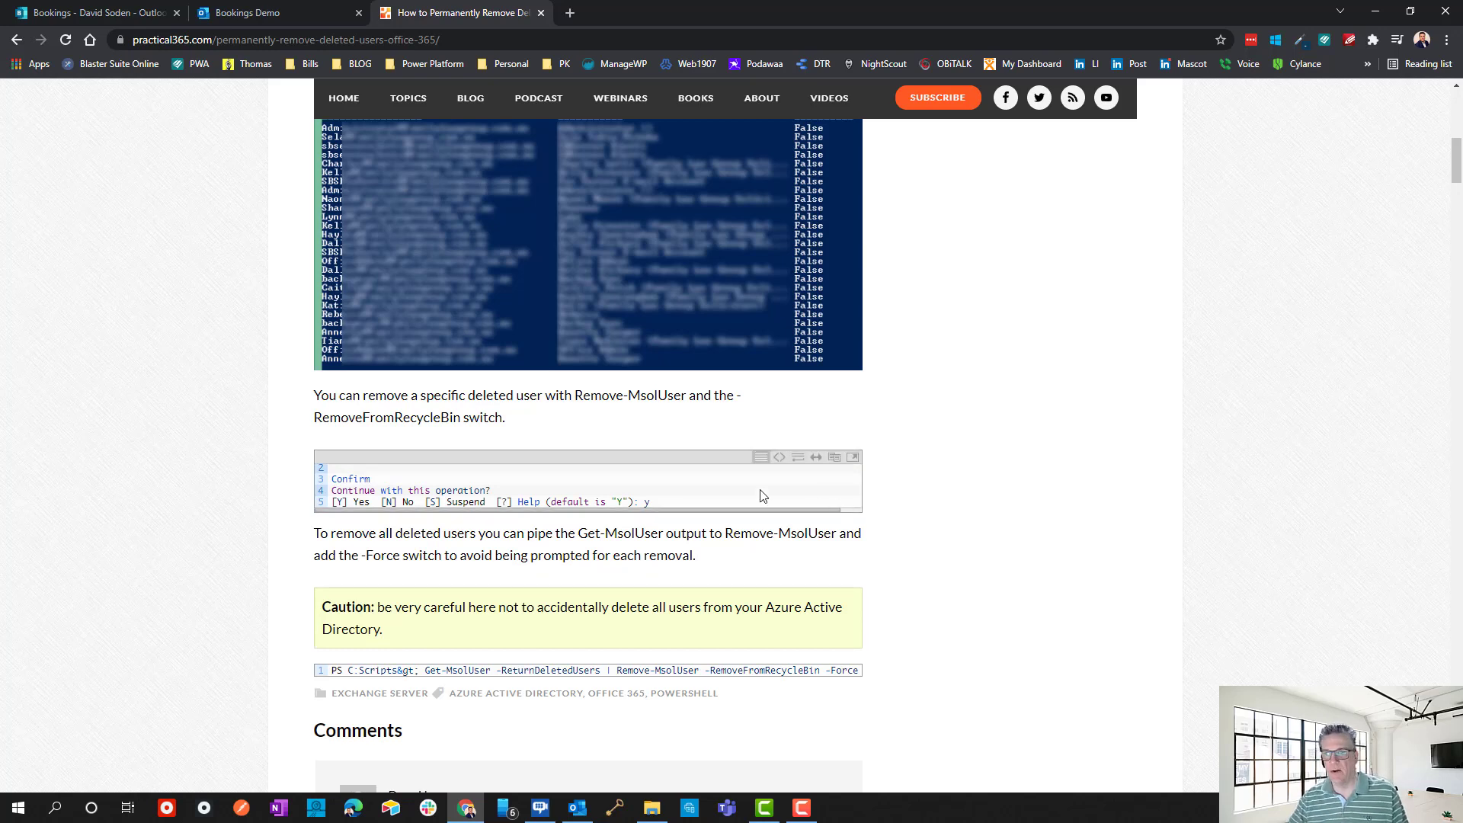
click(542, 13)
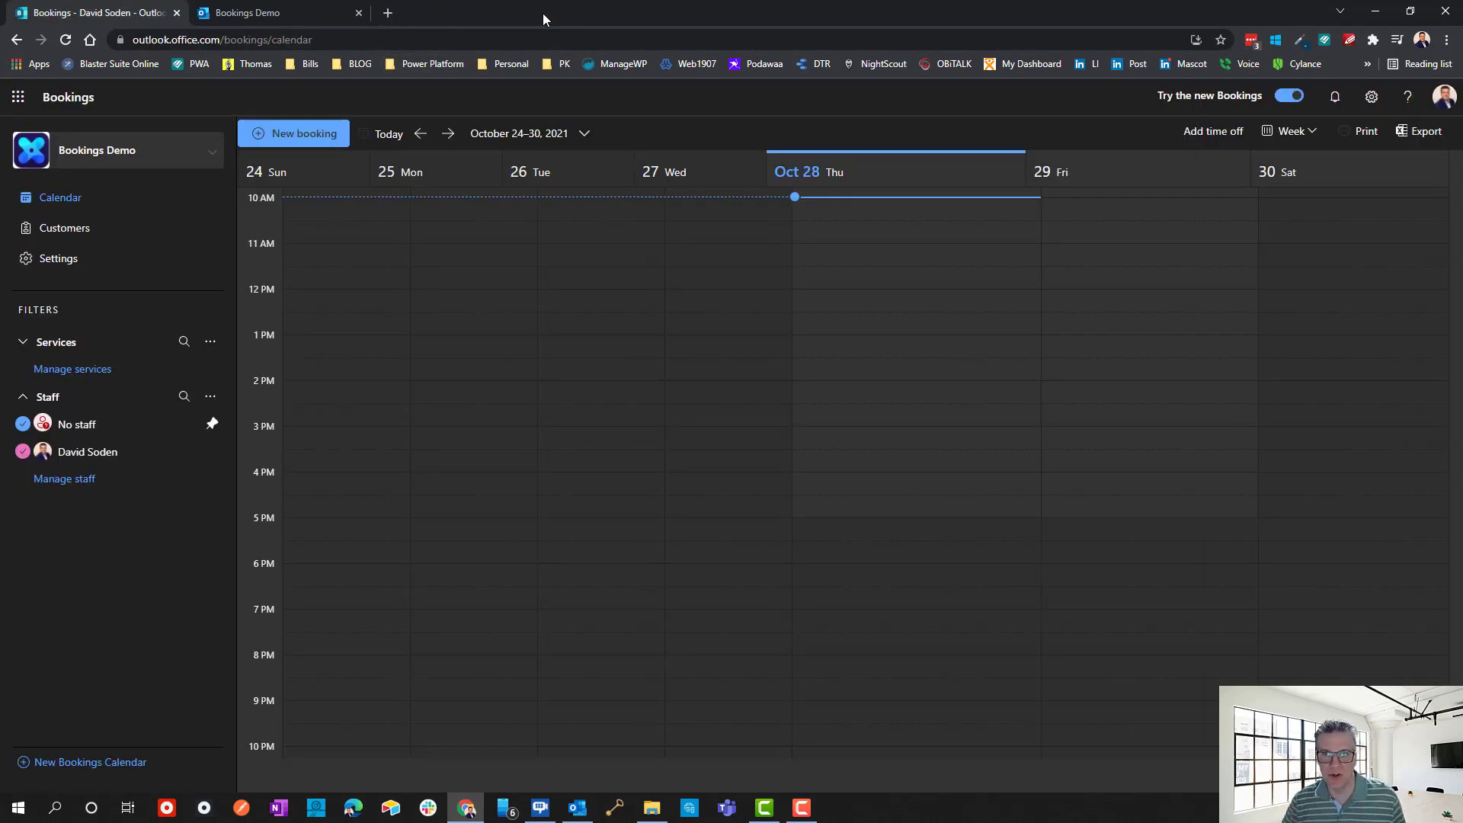
Close the public page tab, check the 30-minute service's assigned staff, then view empty Custom fields.
click(252, 15)
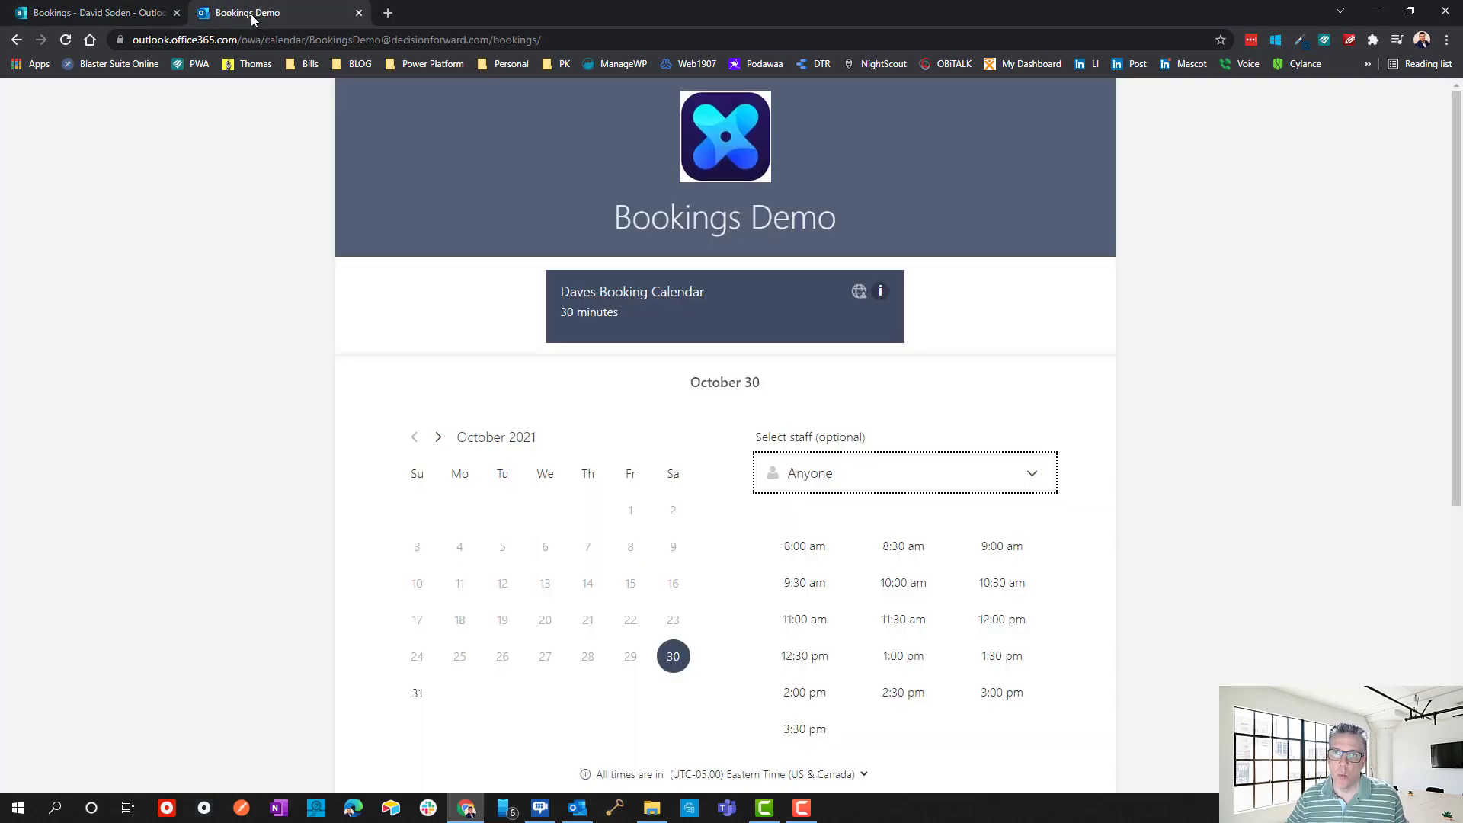
click(358, 13)
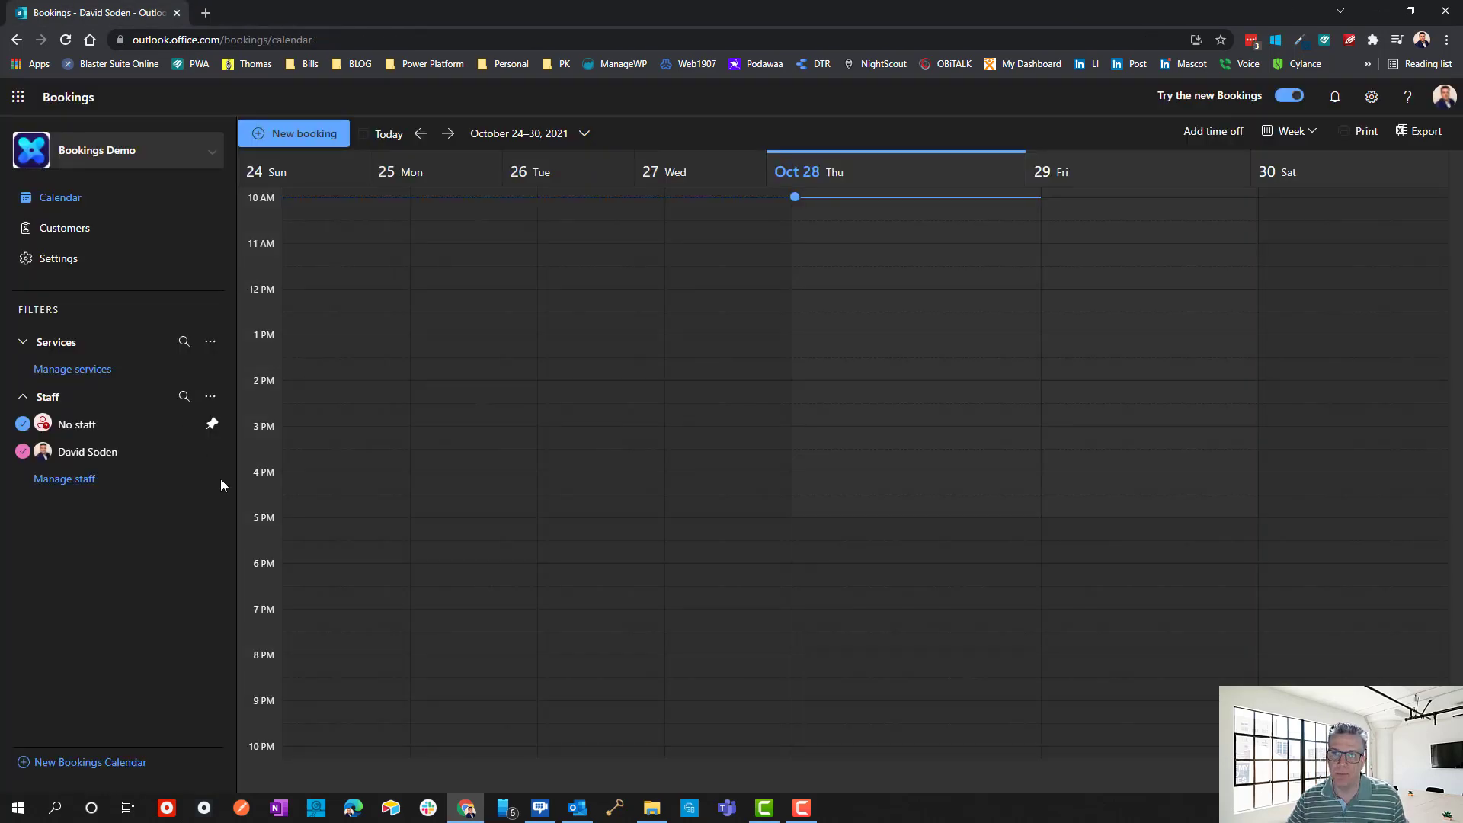
click(61, 258)
click(76, 323)
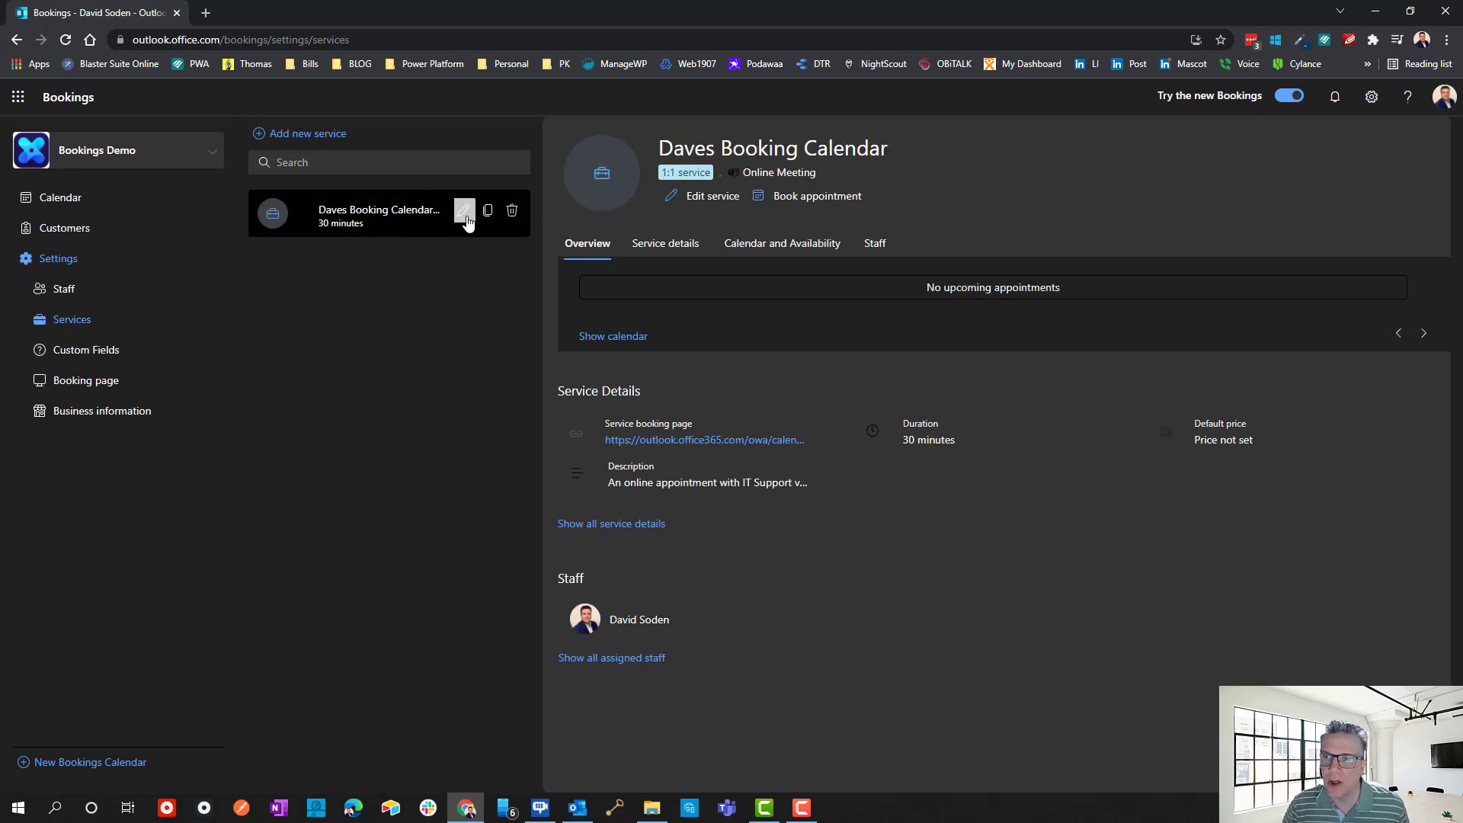
click(873, 258)
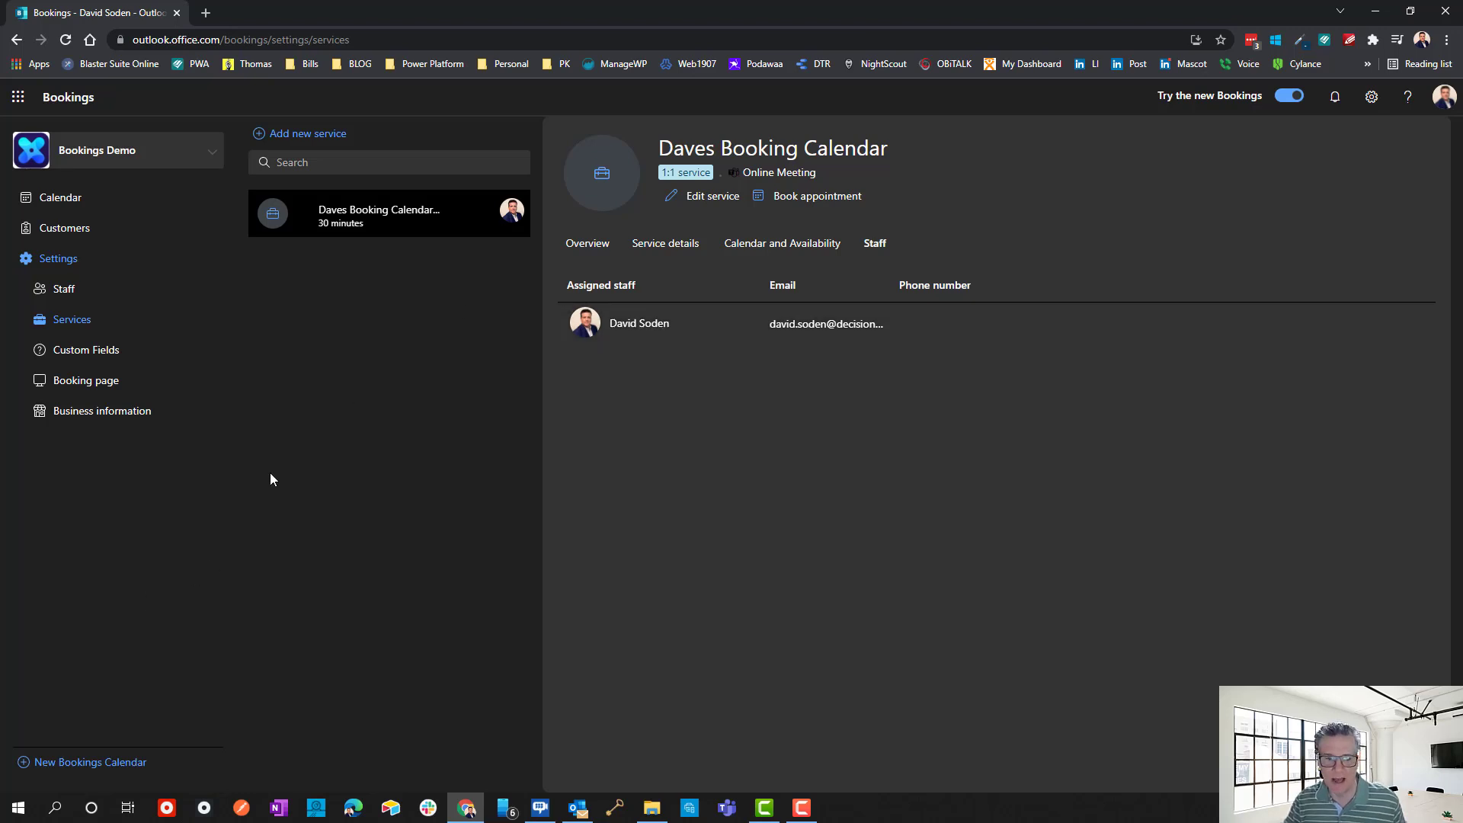
click(90, 354)
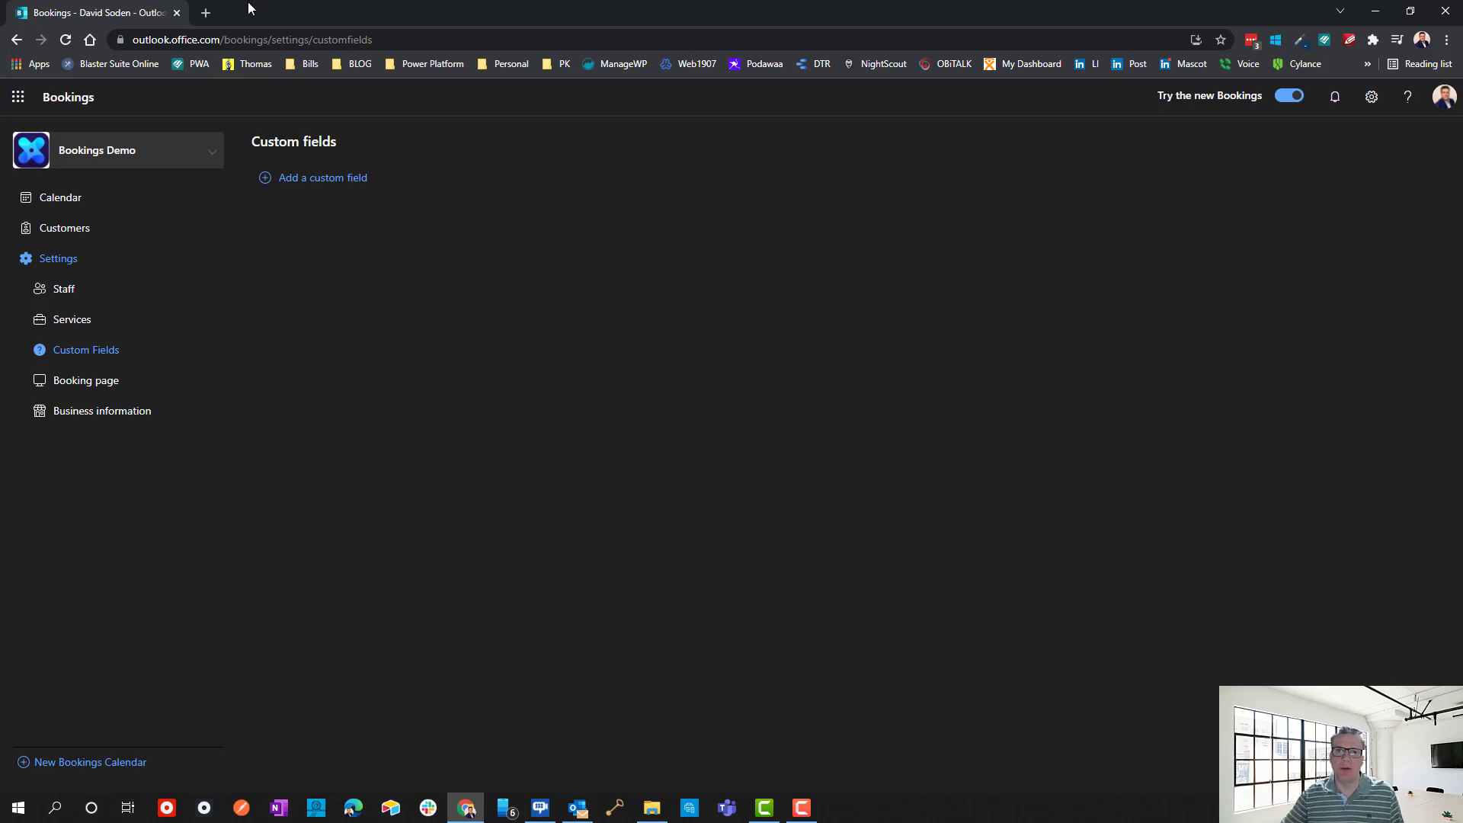
Search for 'delete bookings calendar' in a new tab, then close that tab.
click(206, 13)
text(delete bookings calendar)
key(Return)
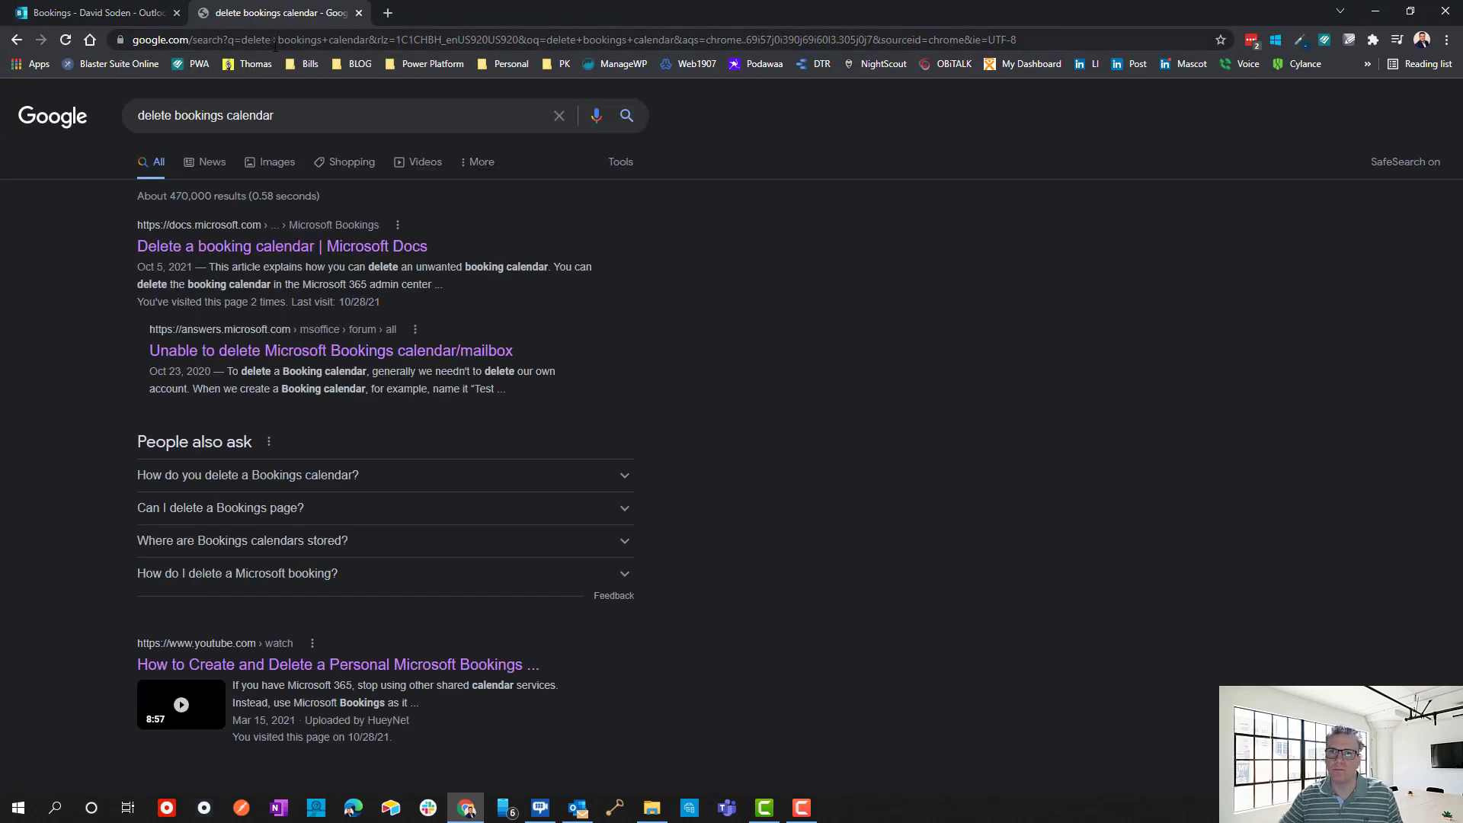
click(358, 13)
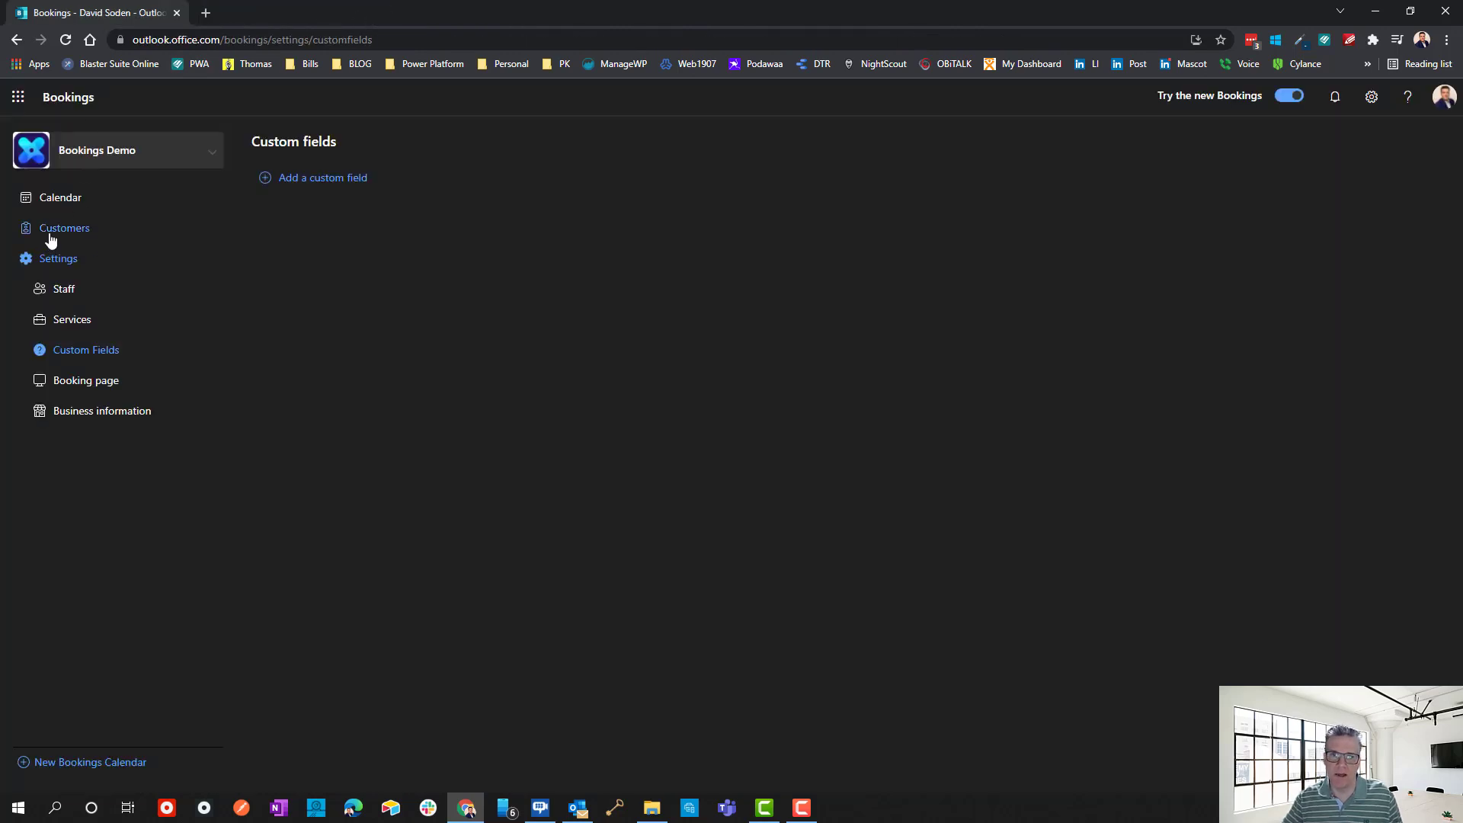
Load the copied public booking page link in a new tab, then return to Custom fields and Services.
click(85, 381)
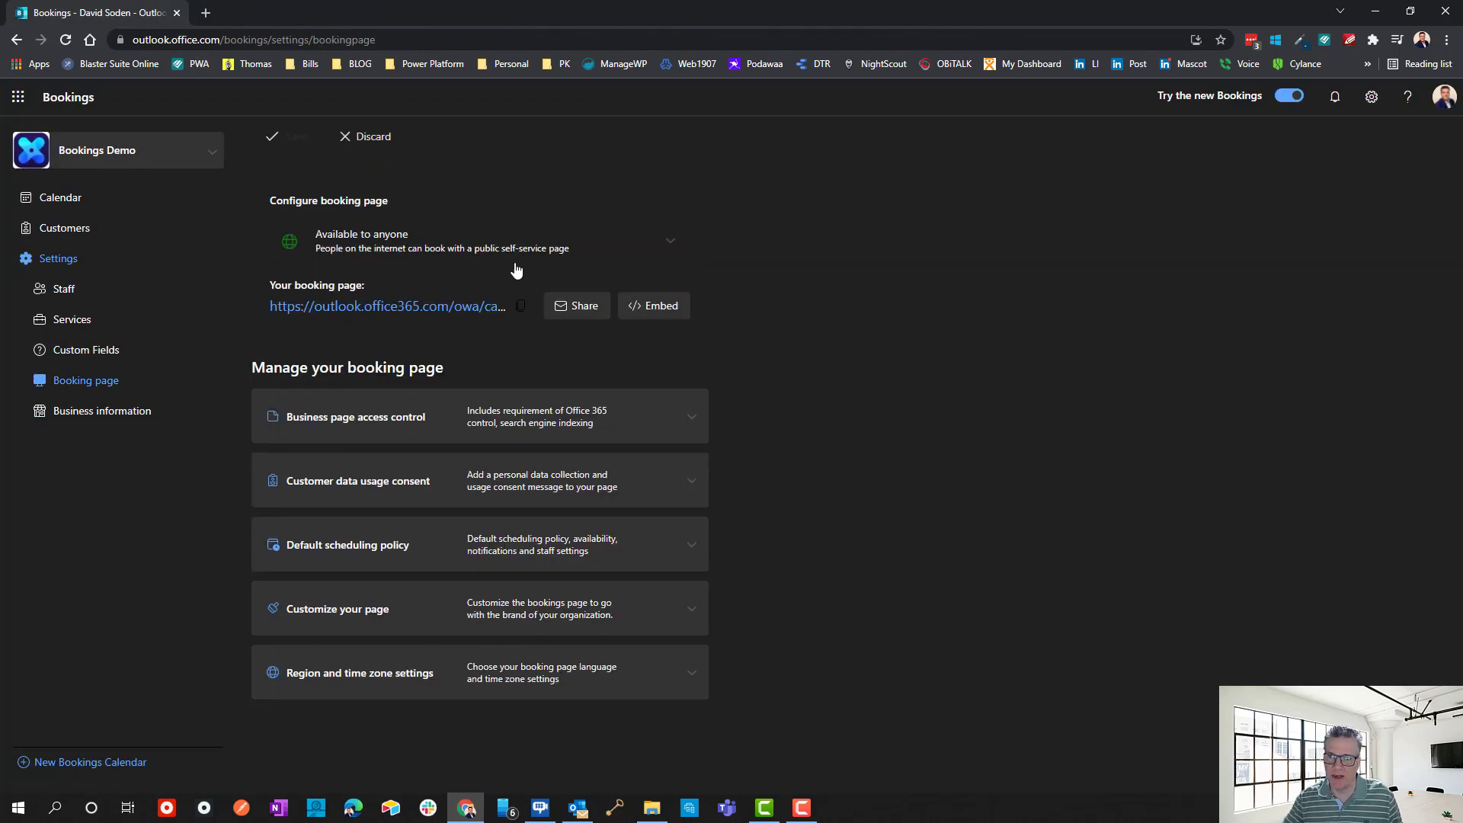
click(521, 306)
click(204, 14)
key(ctrl+v)
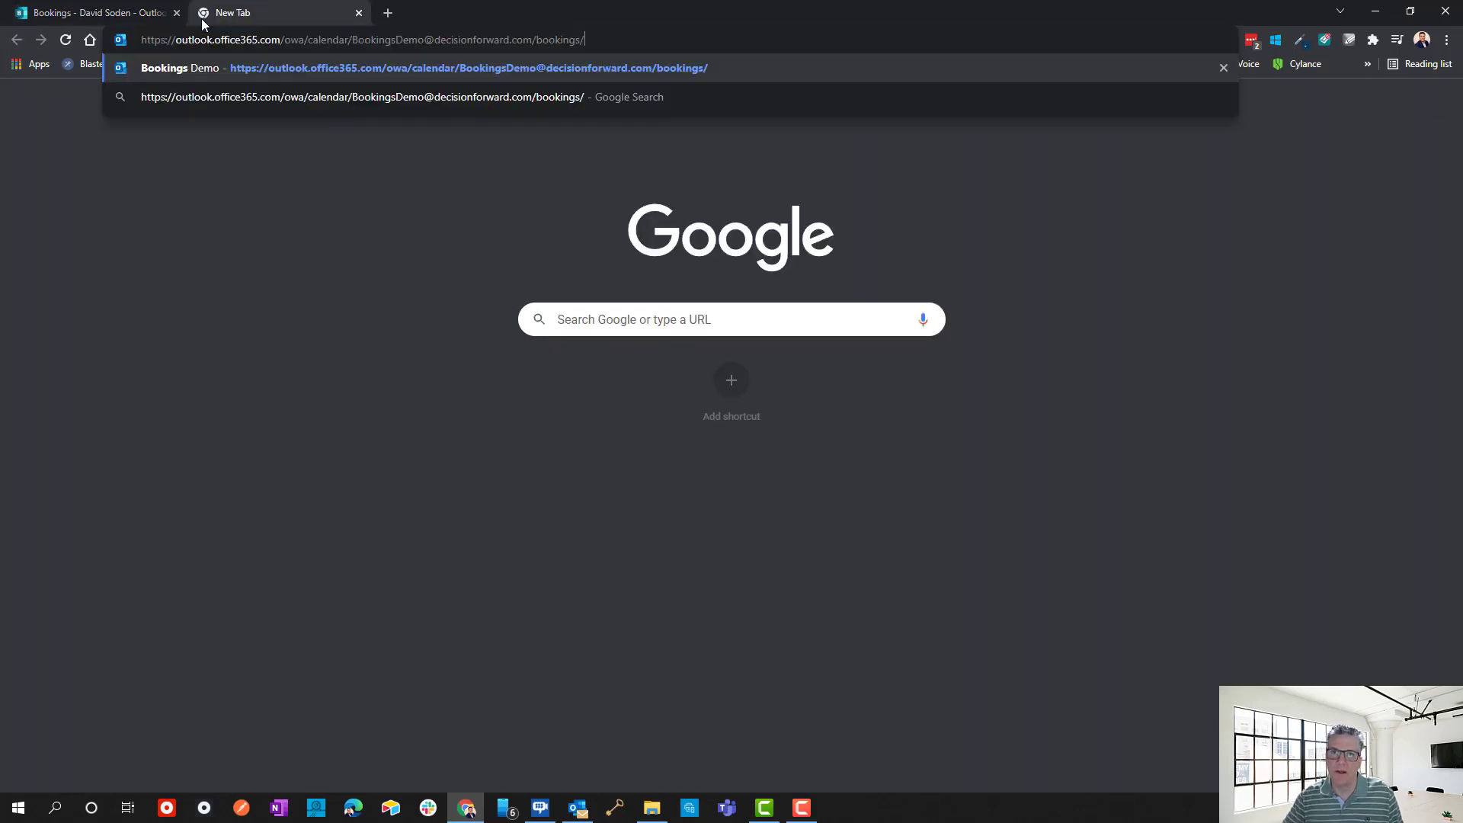
key(Return)
scroll(496, 519, down, 5)
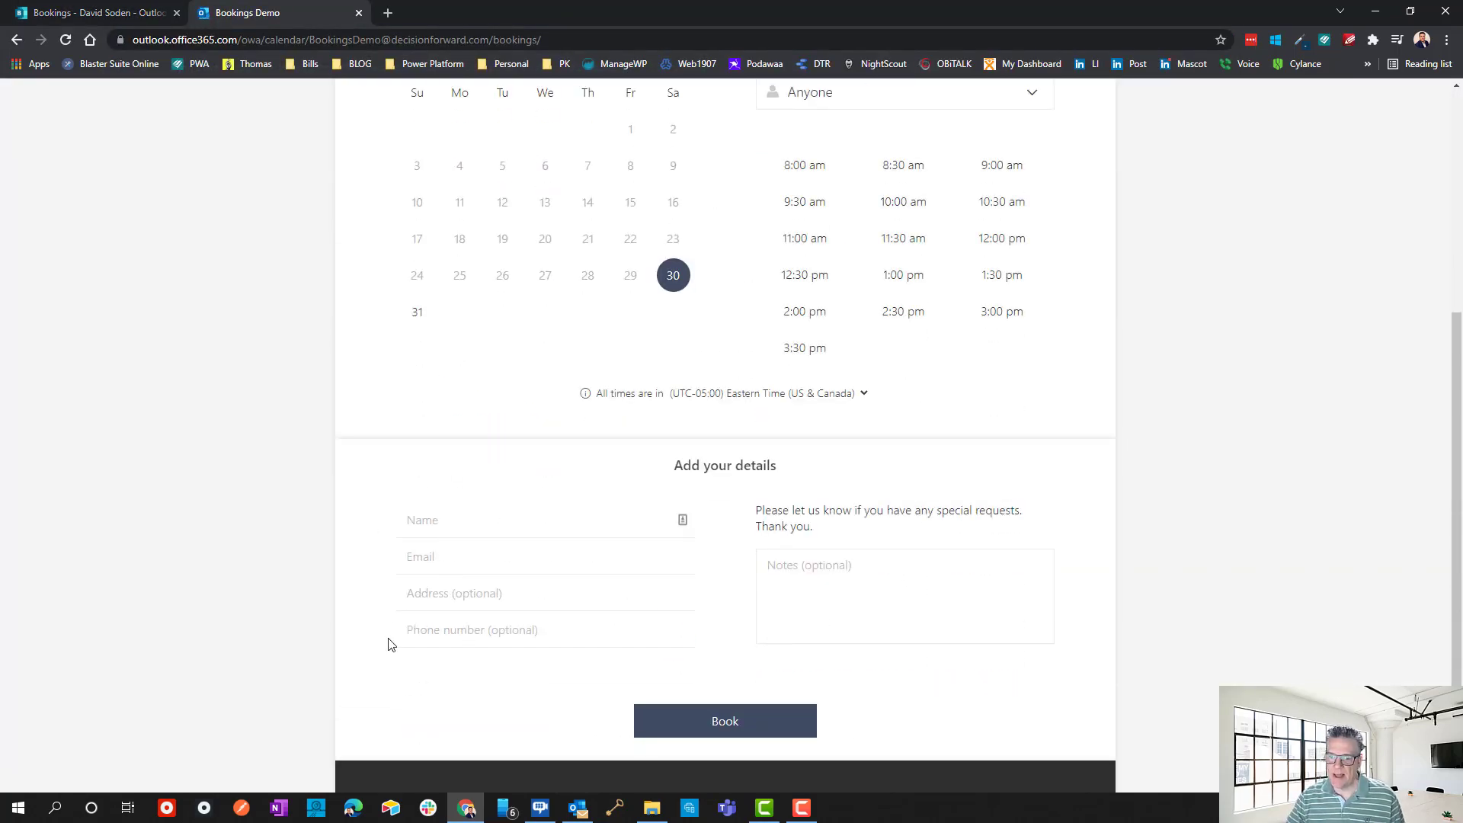
click(99, 13)
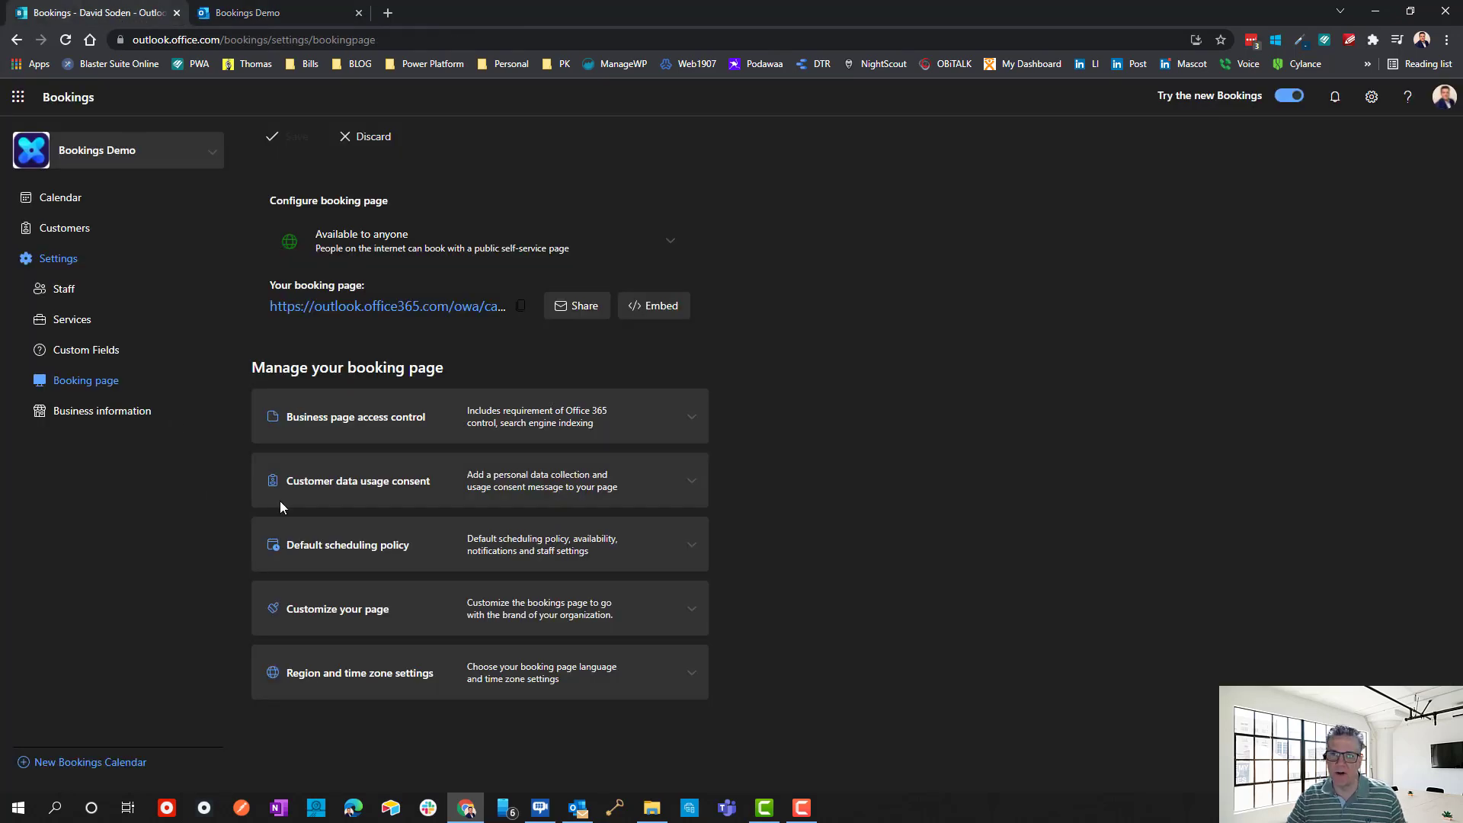
click(86, 352)
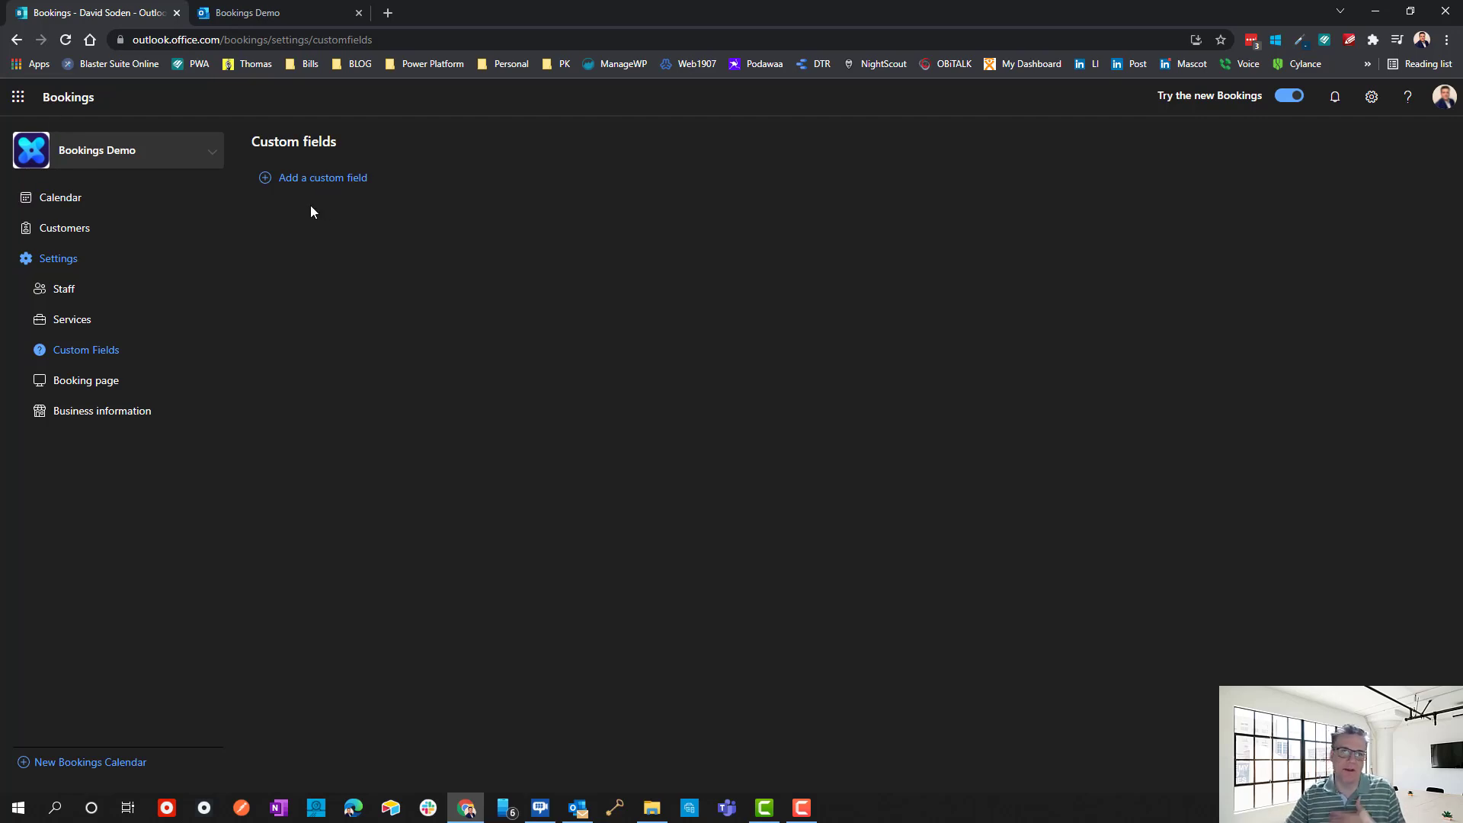
click(77, 323)
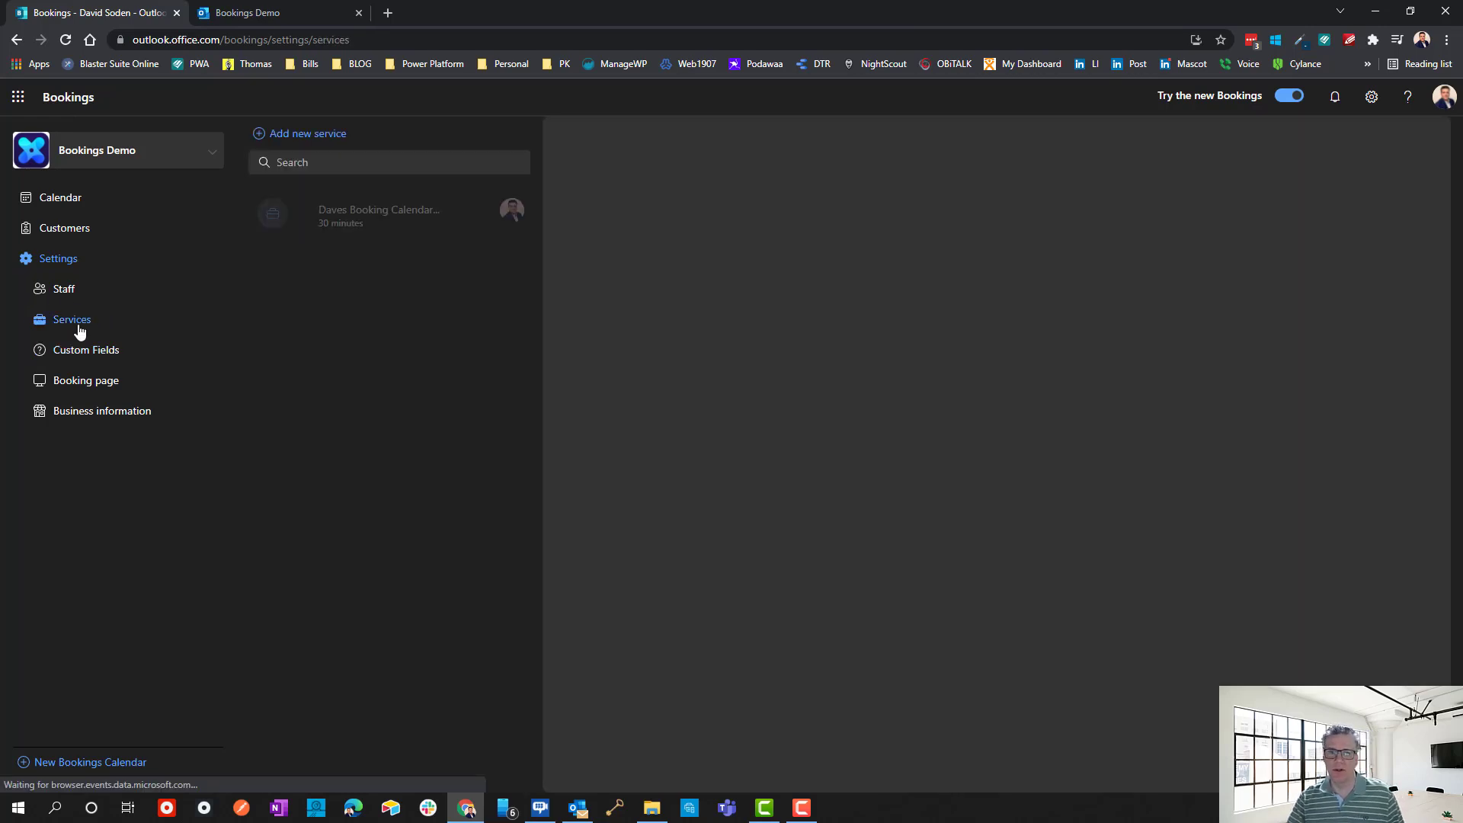
Inspect the service's details and customer information fields, close without saving, then open Custom fields.
click(678, 249)
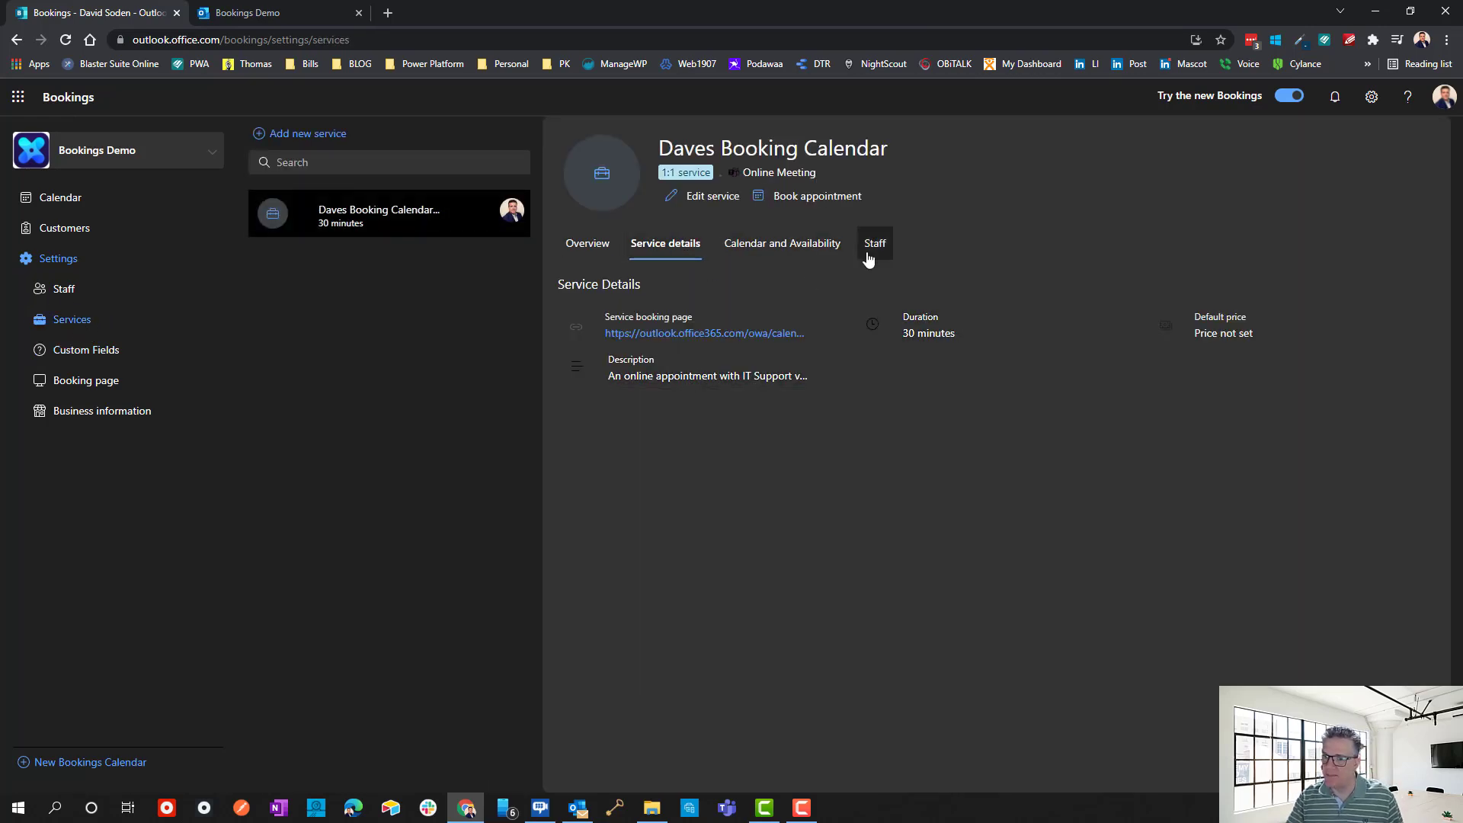
click(705, 197)
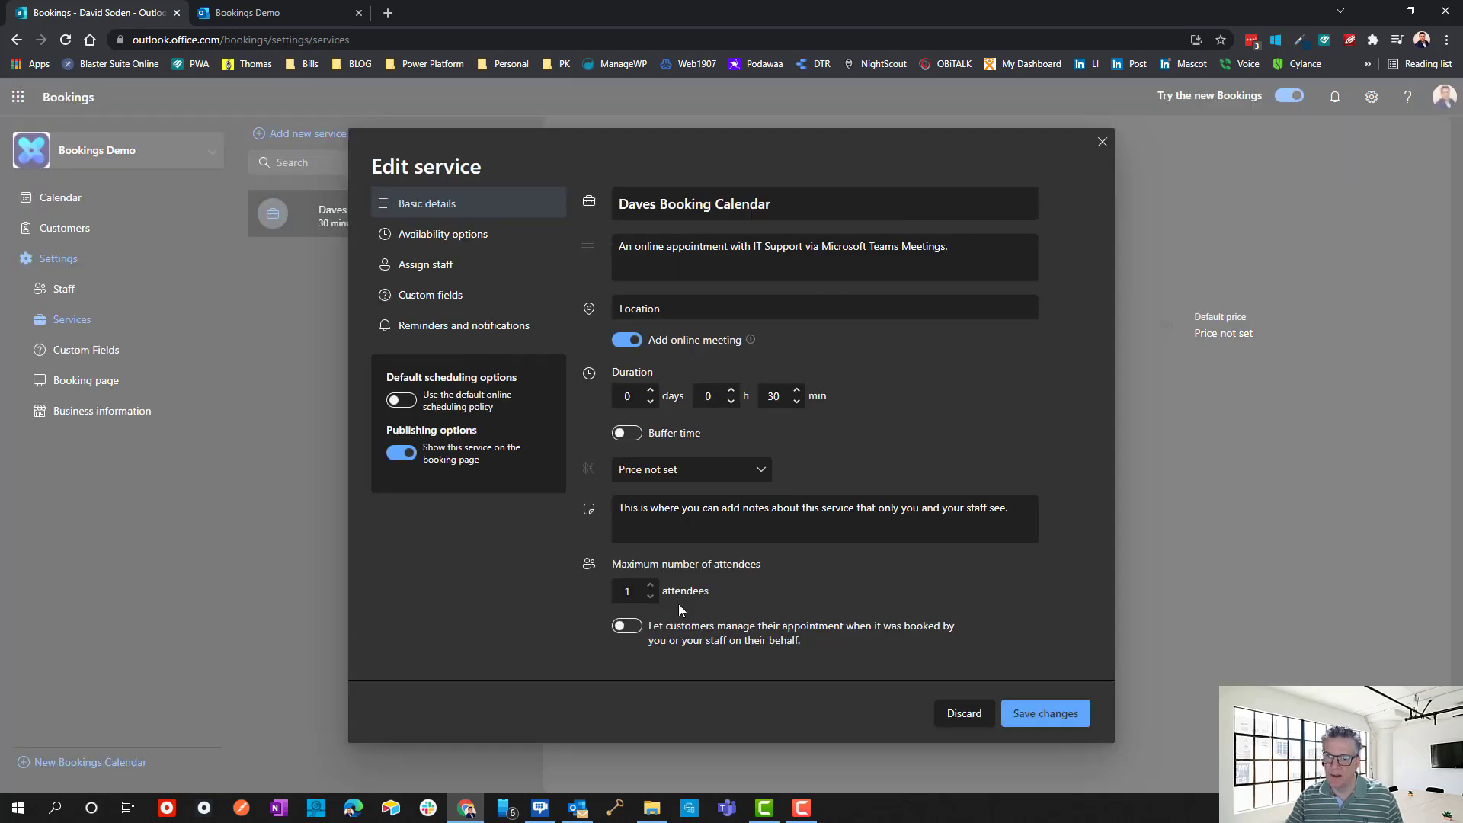
click(456, 303)
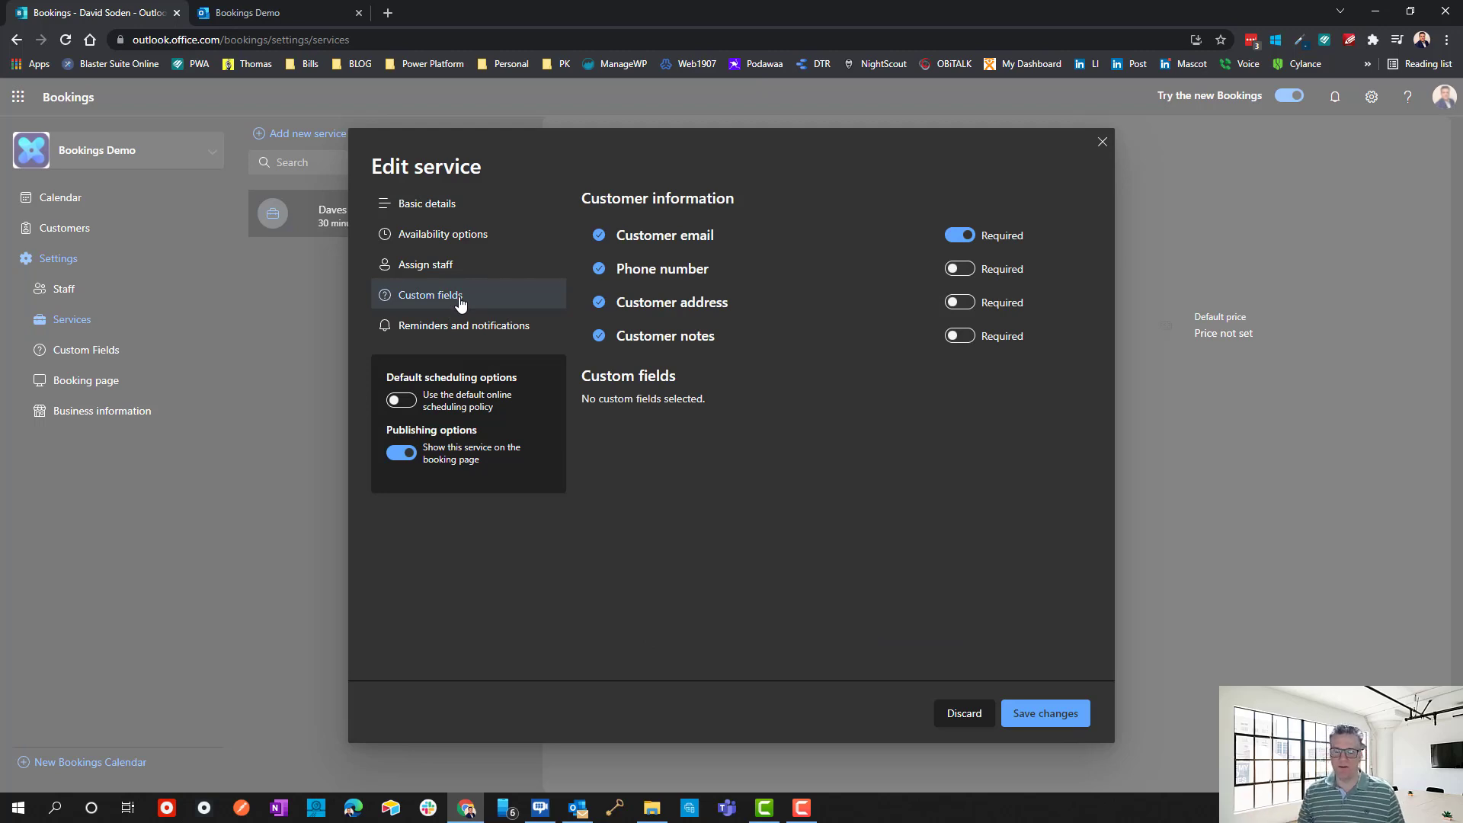
click(1104, 148)
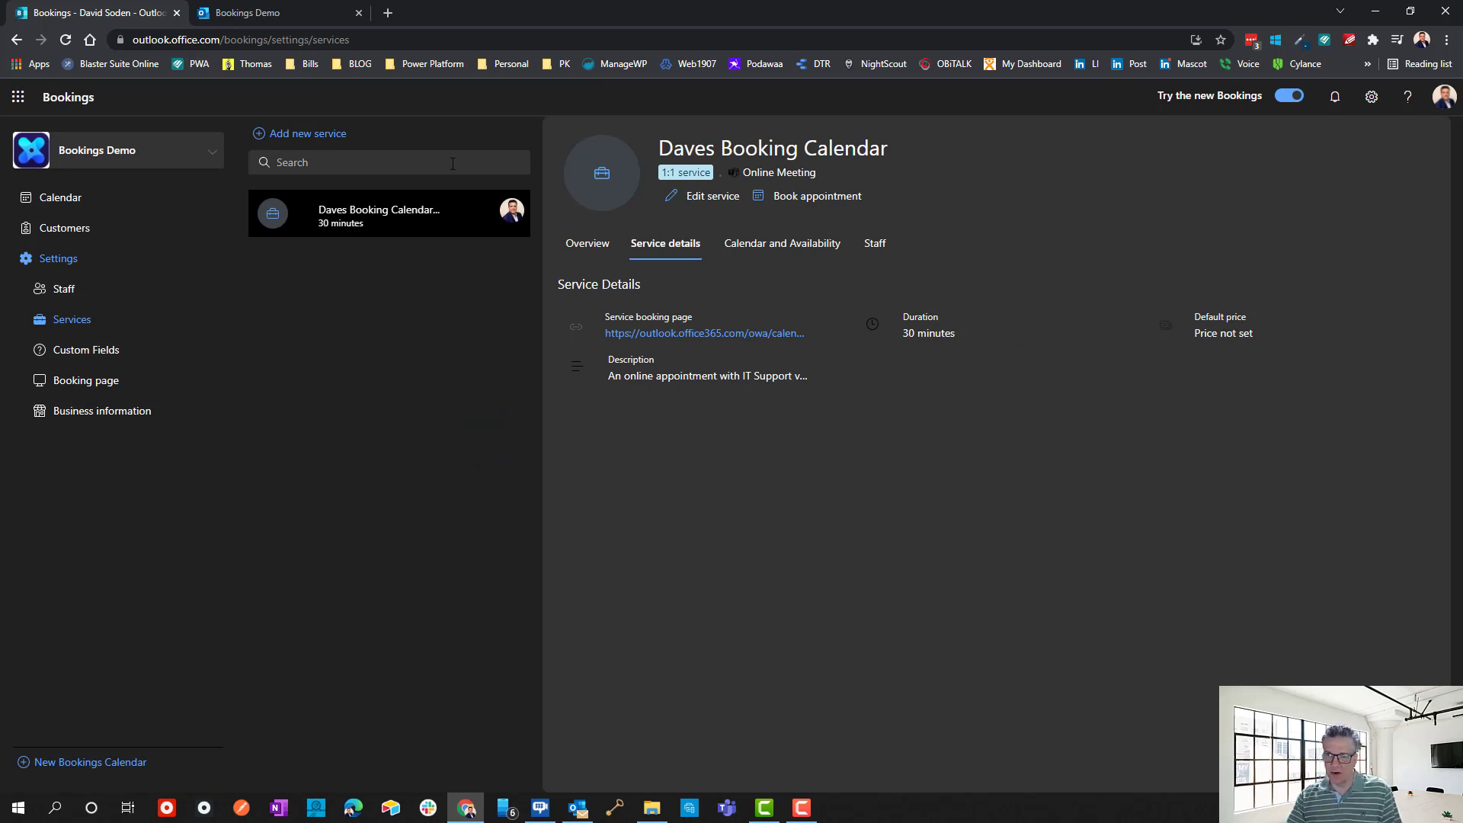
click(79, 351)
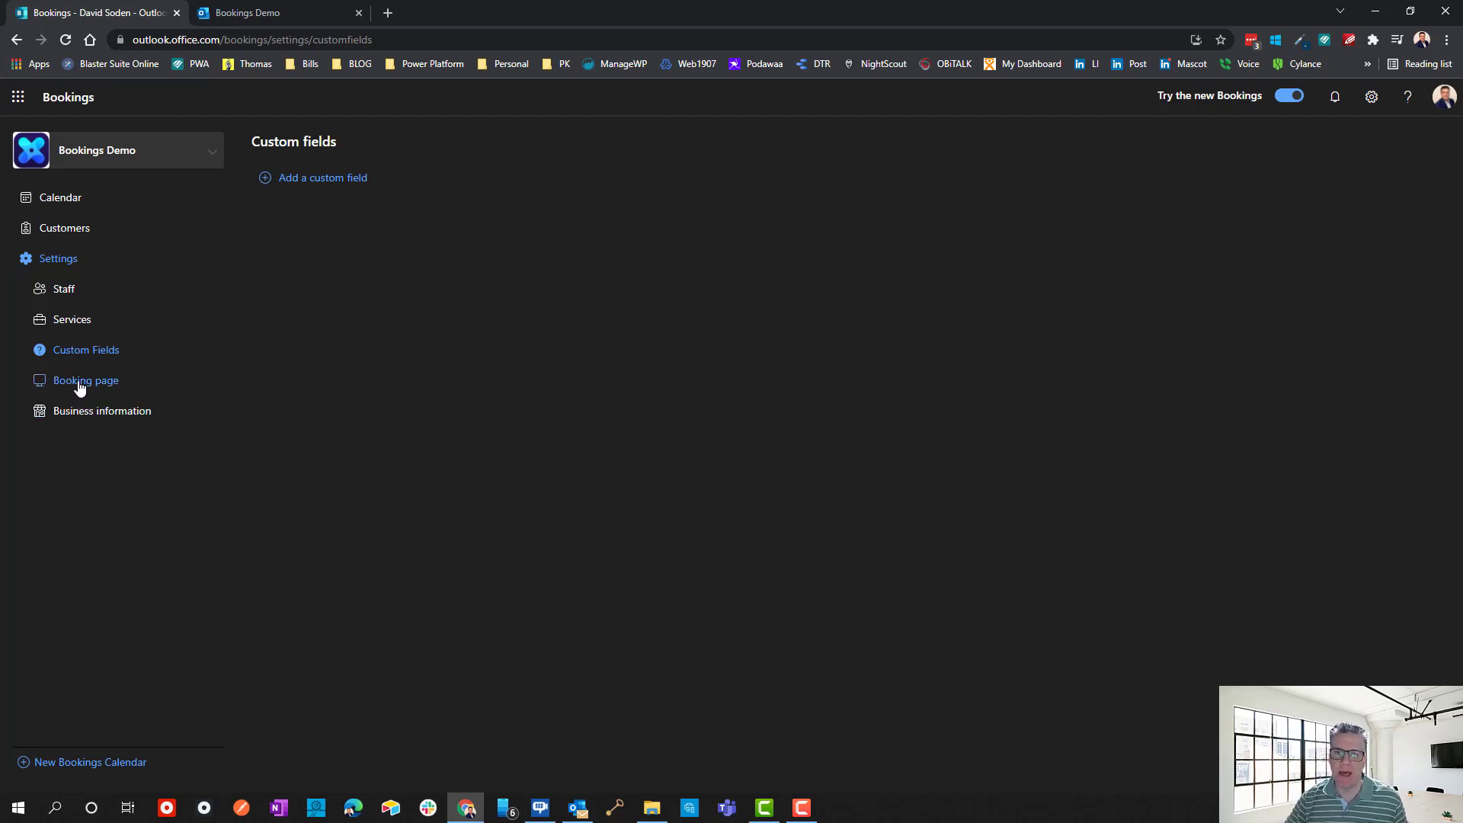
click(81, 387)
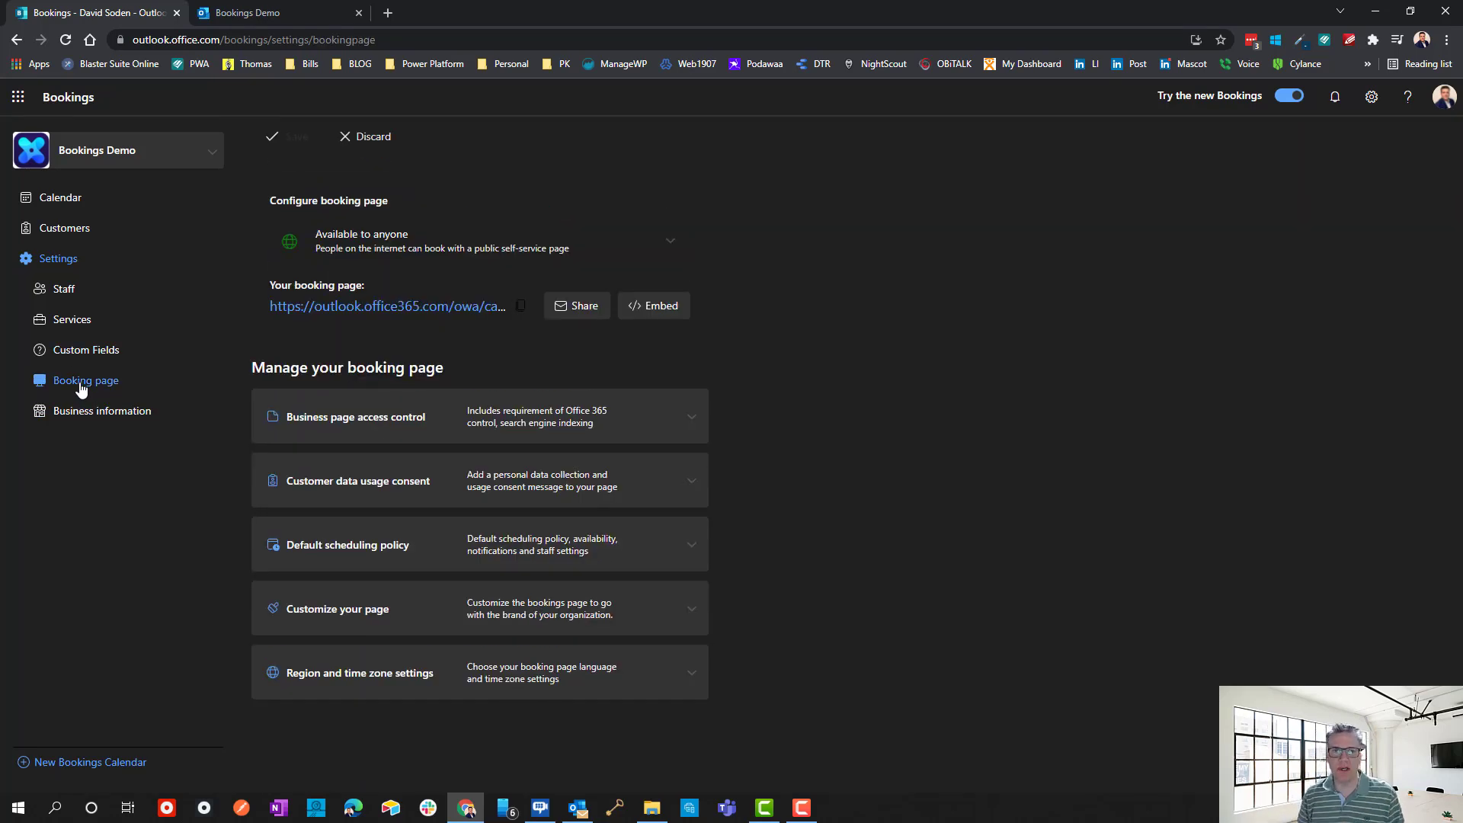
click(233, 13)
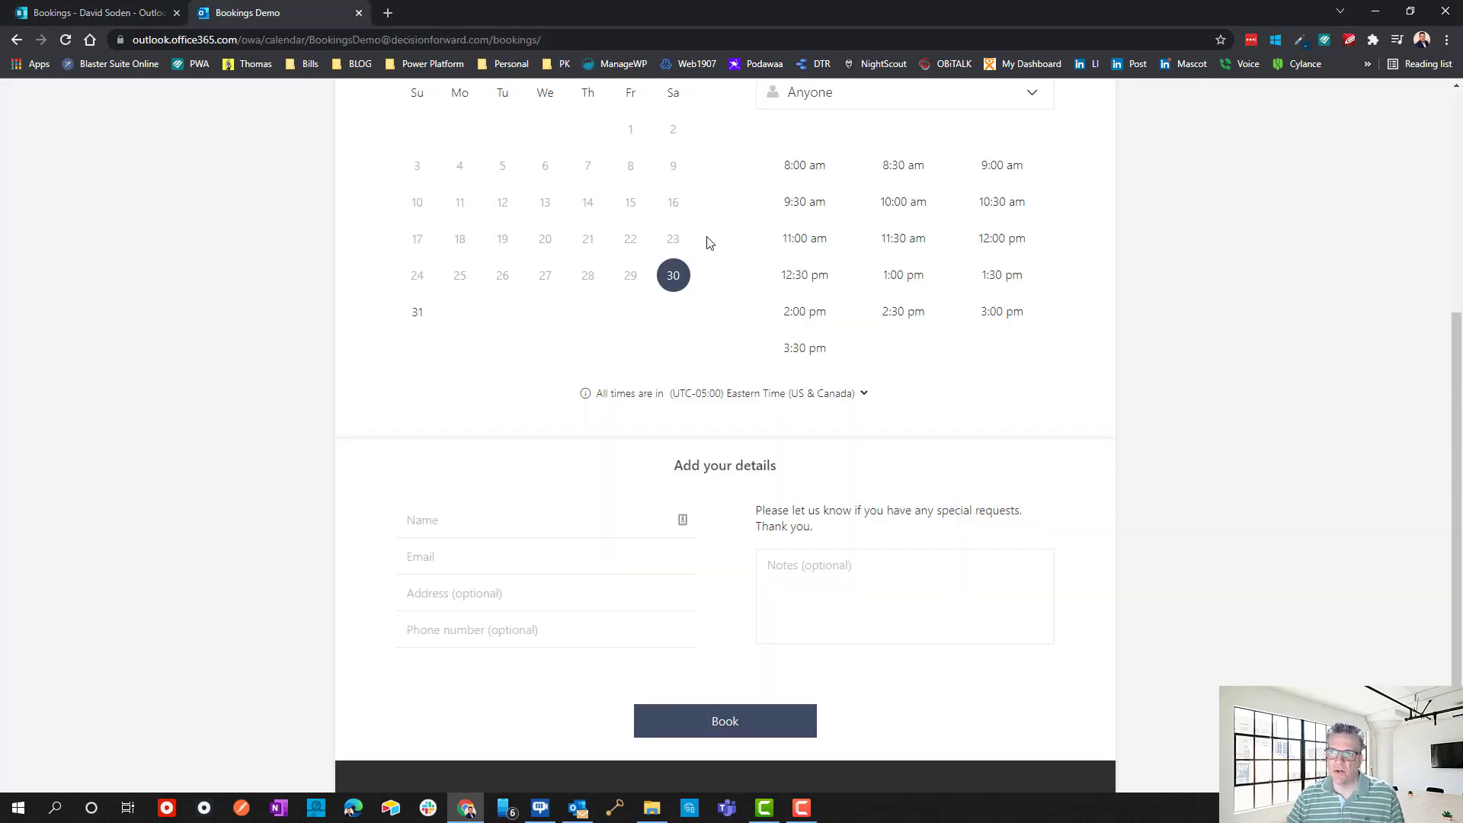
click(153, 13)
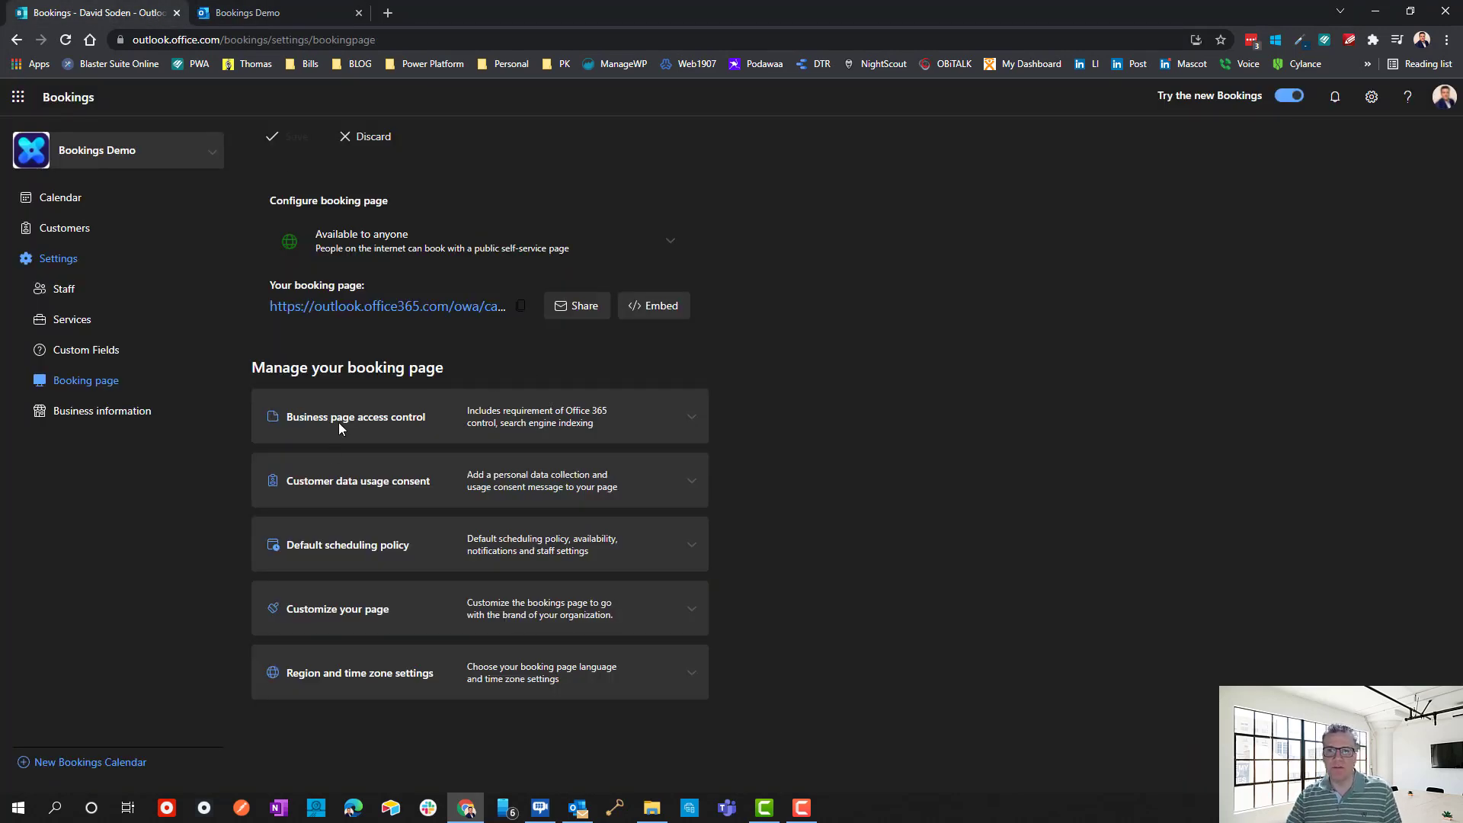
click(688, 417)
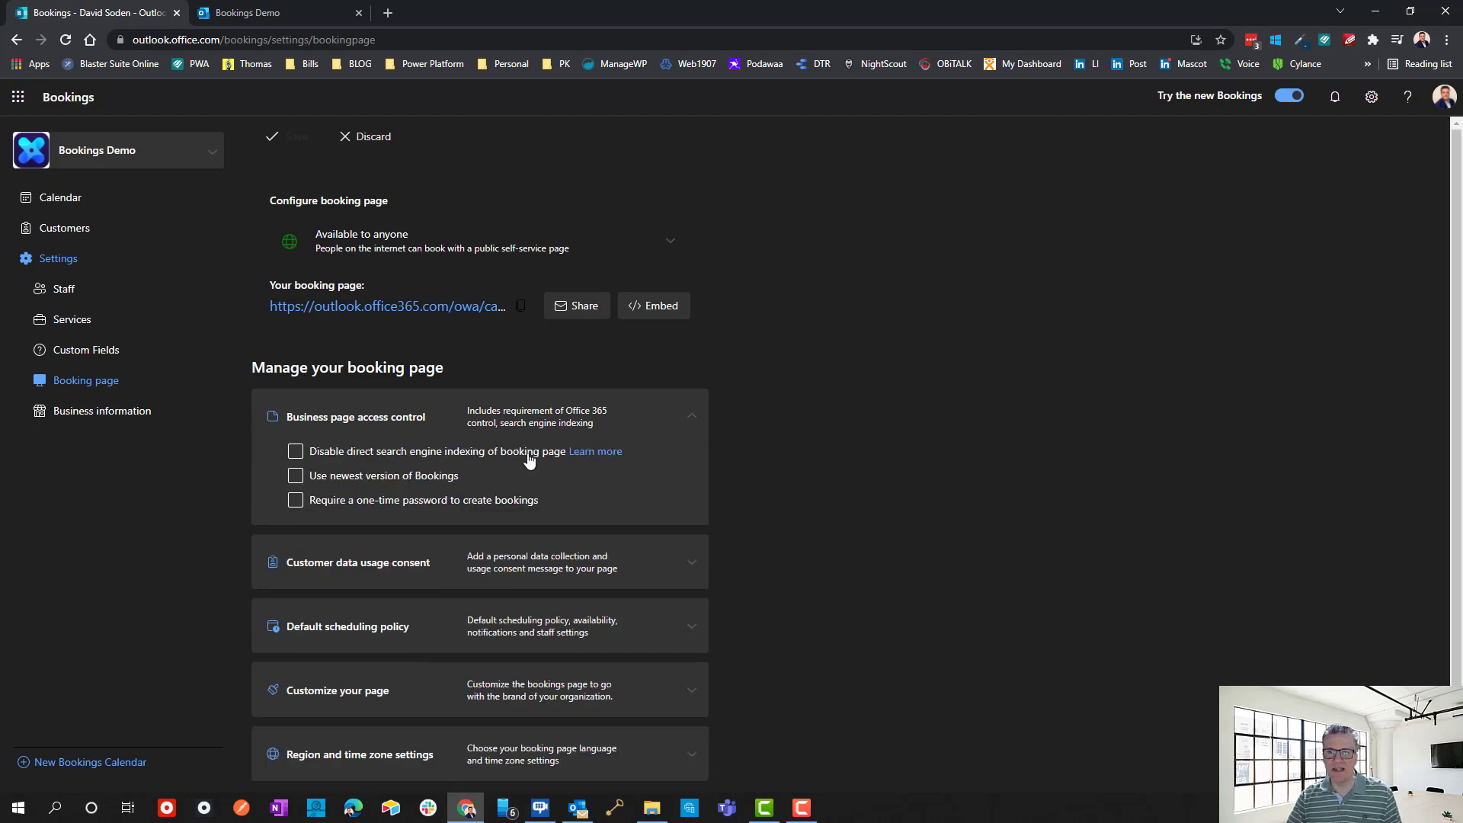
click(370, 478)
click(387, 503)
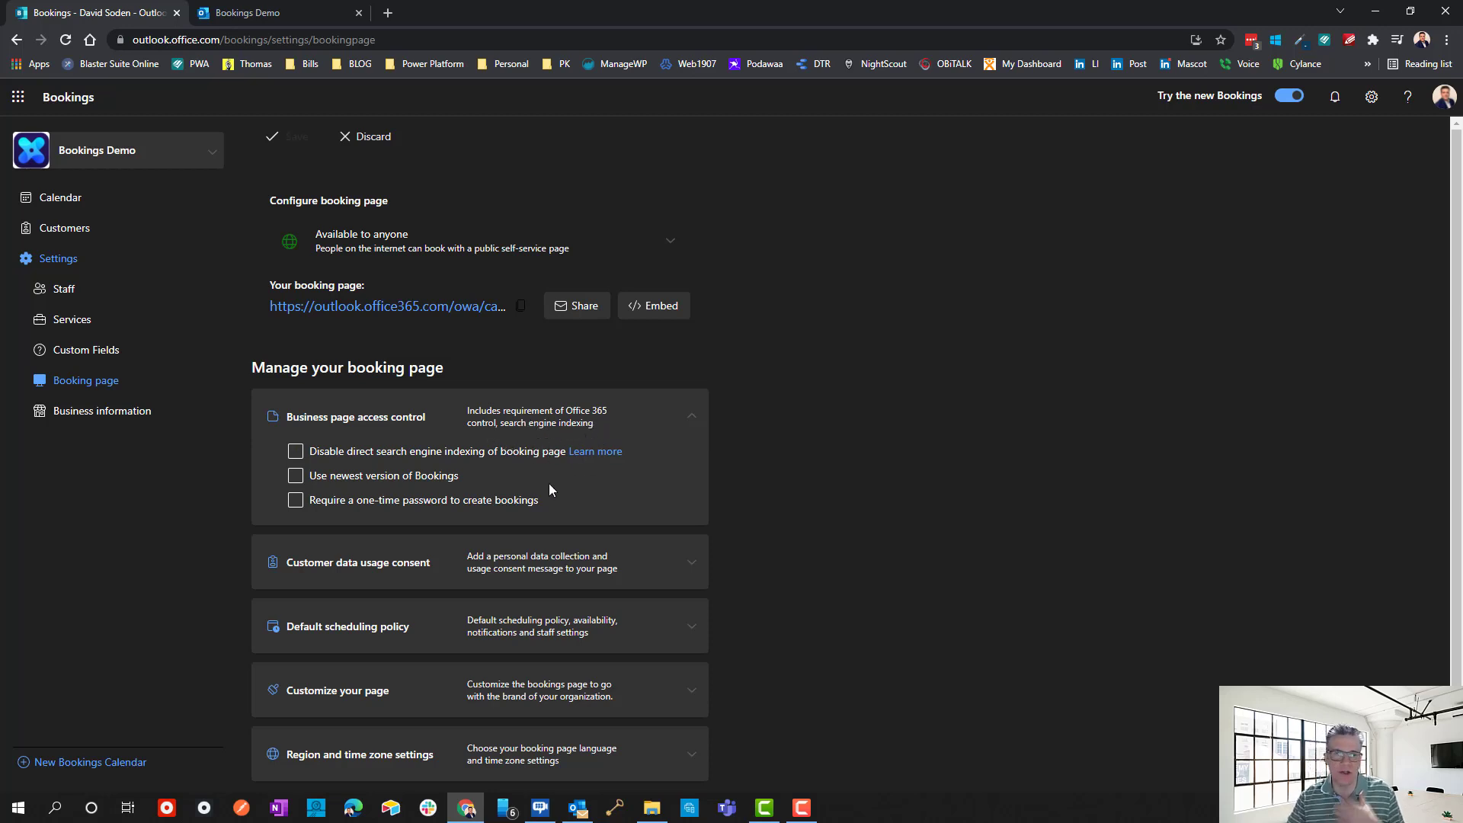
click(344, 480)
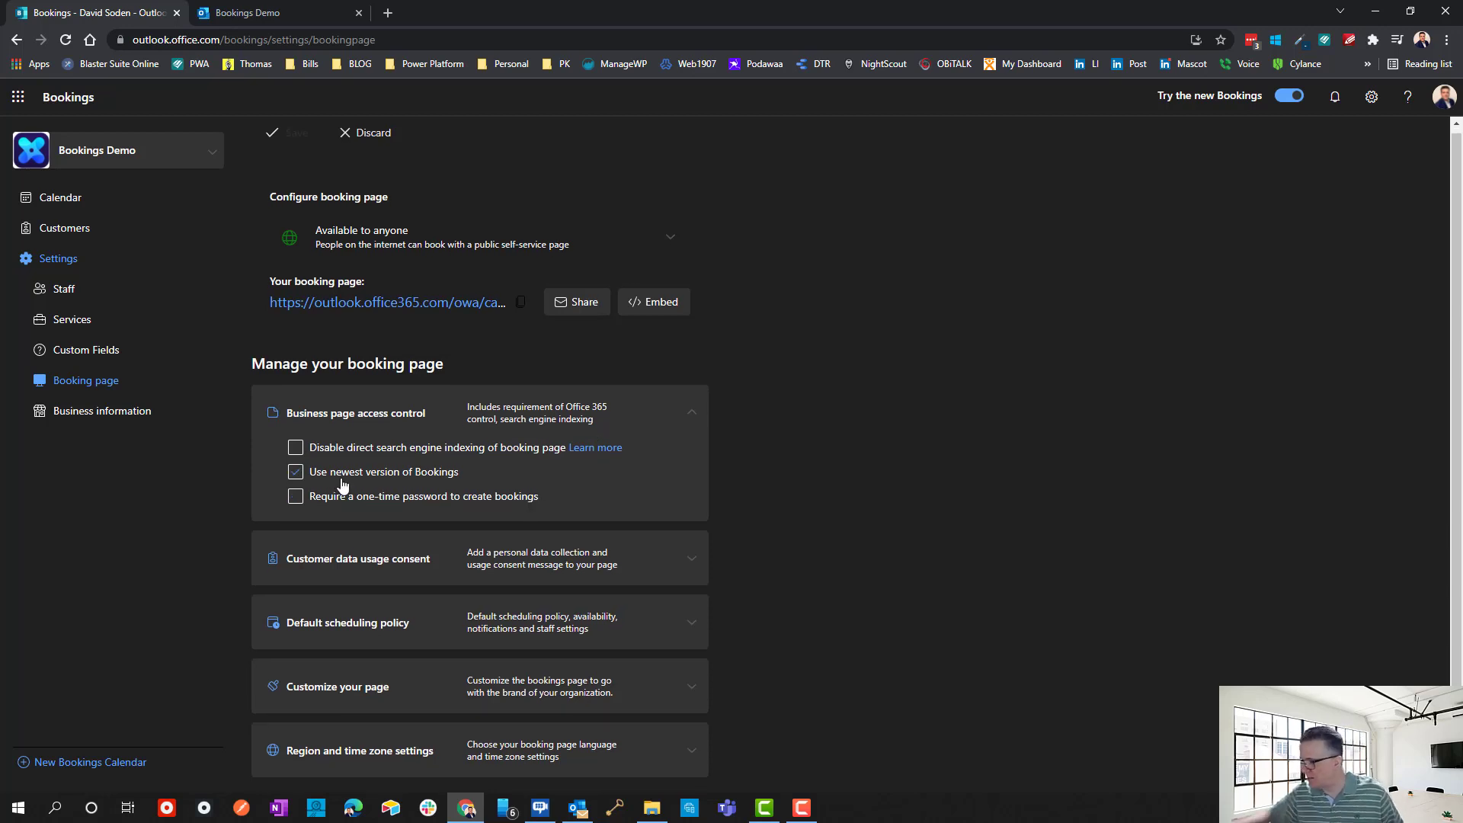
click(342, 486)
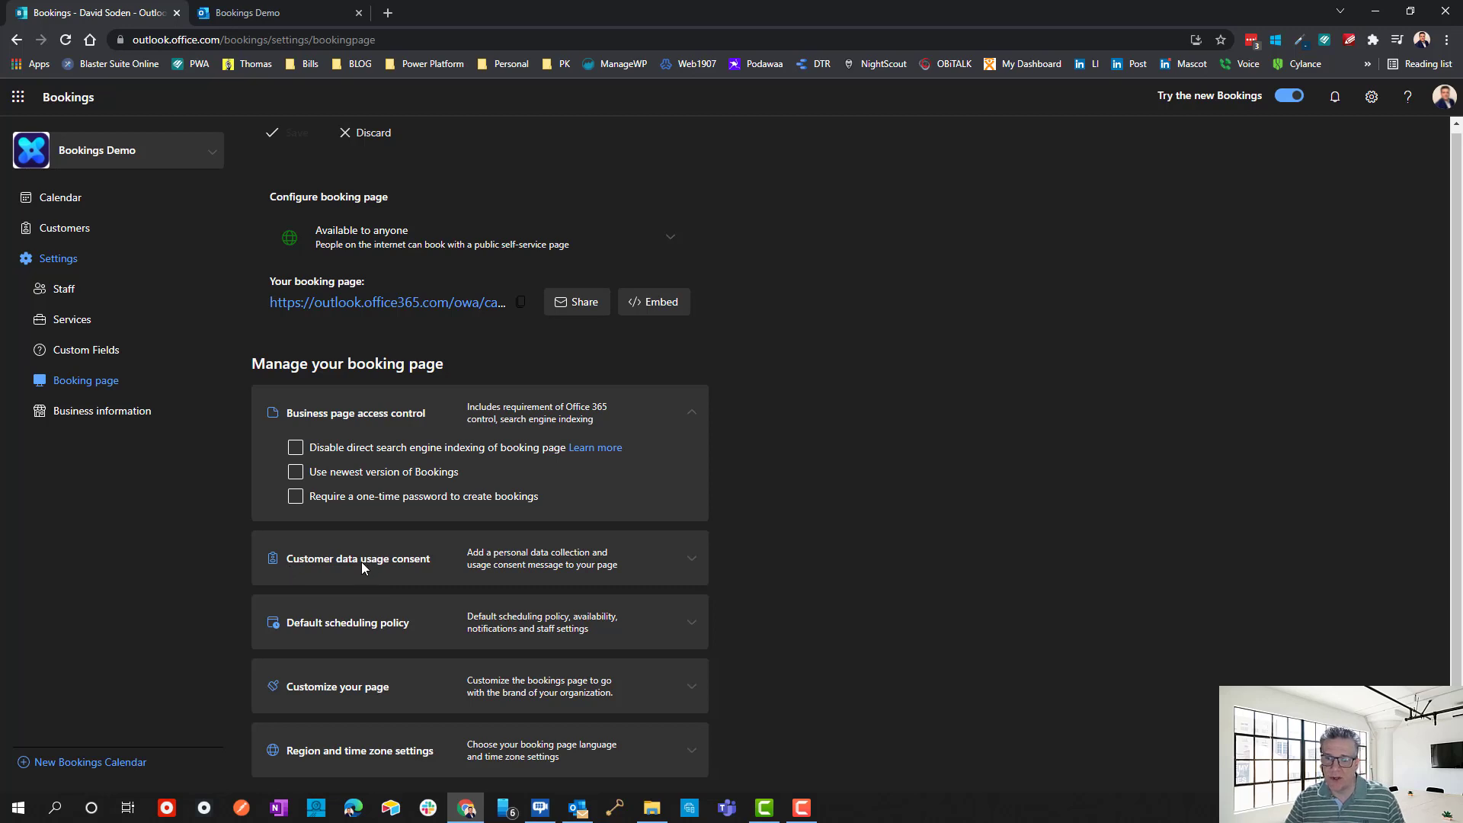
click(692, 561)
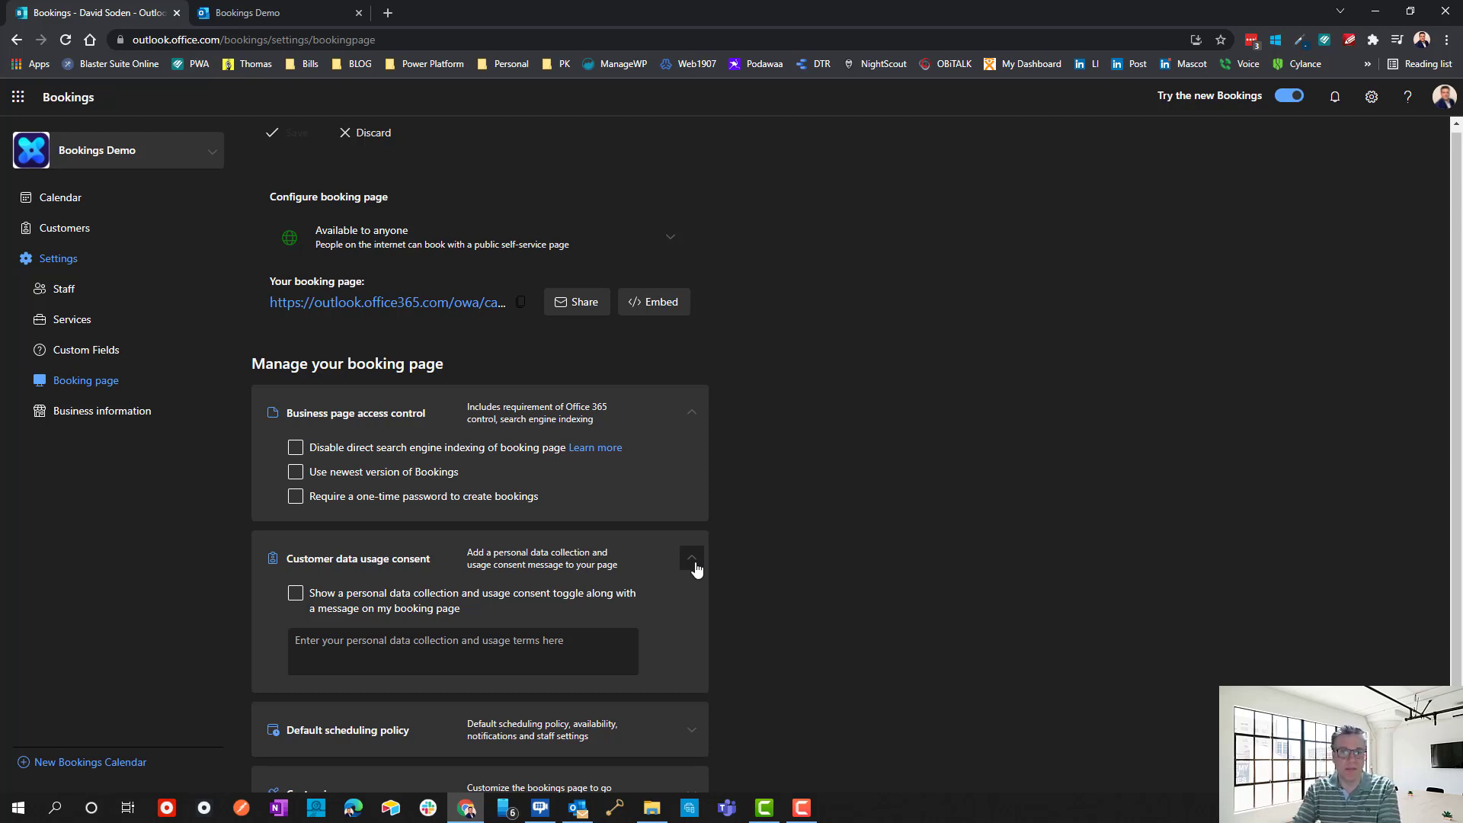
scroll(673, 506, down, 2)
click(689, 454)
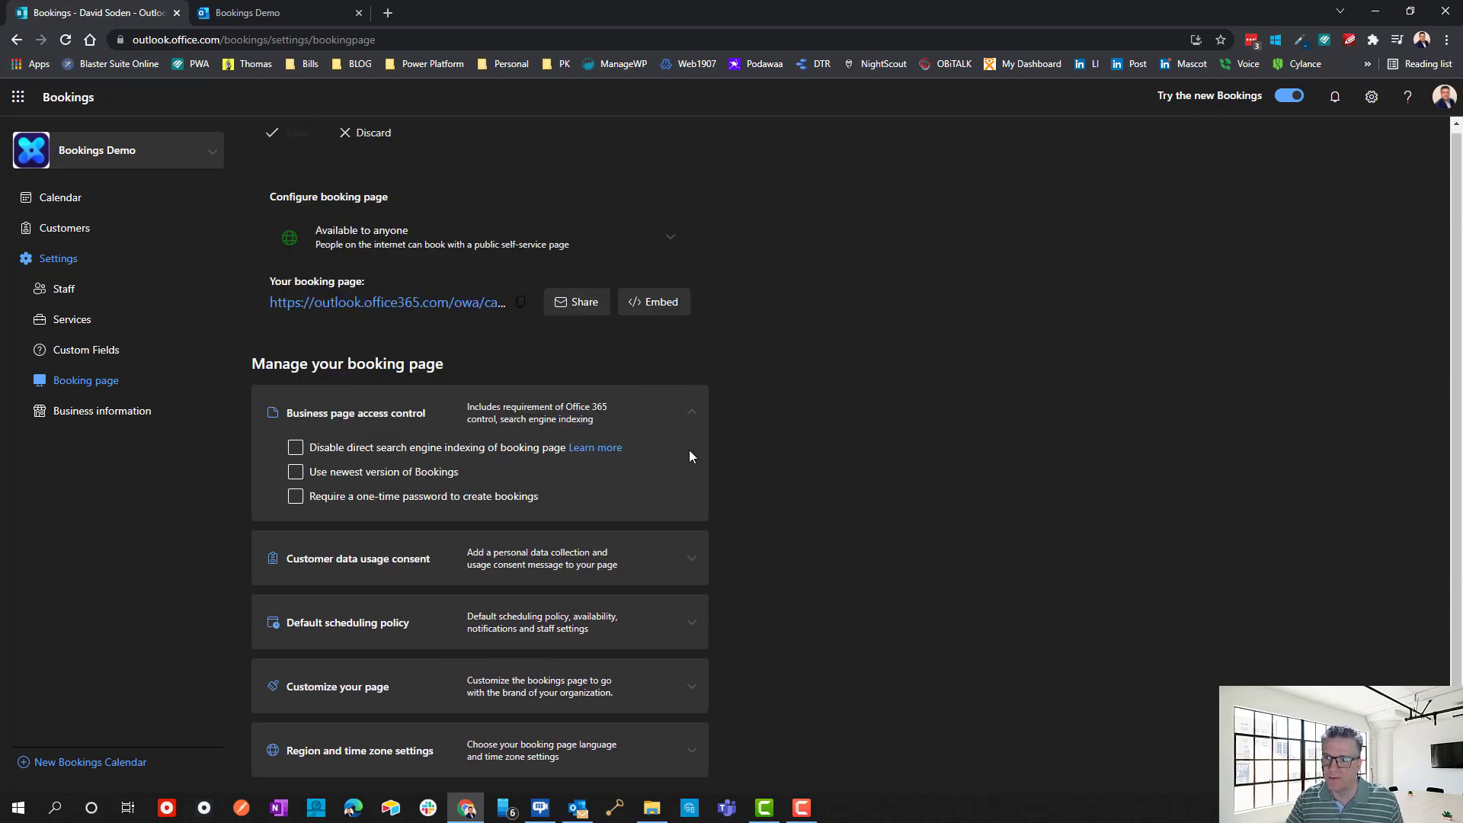
click(692, 412)
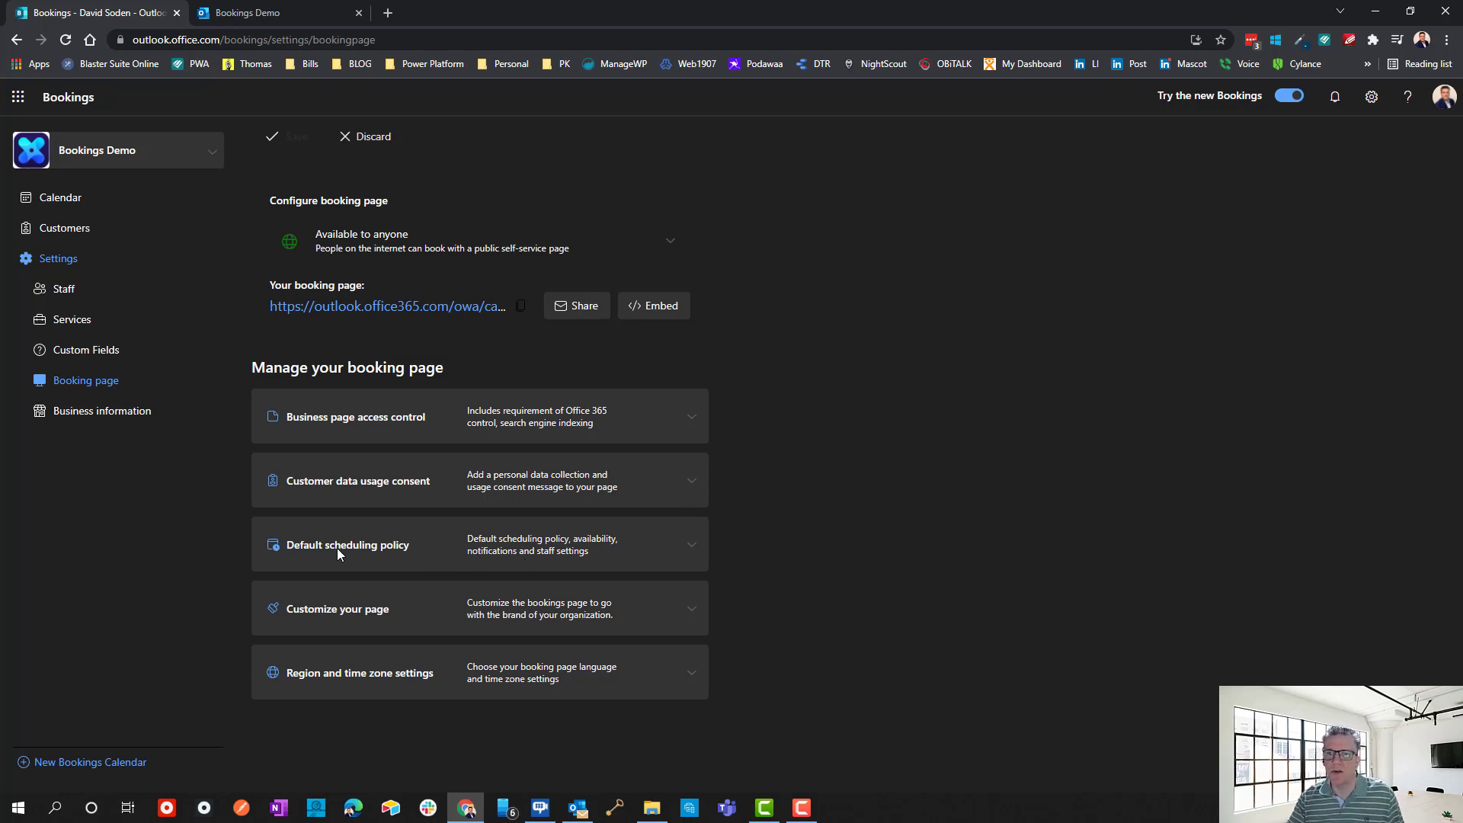
Try a custom time increment, reset it to 30 minutes, then open Daves Booking Calendar for editing.
click(690, 546)
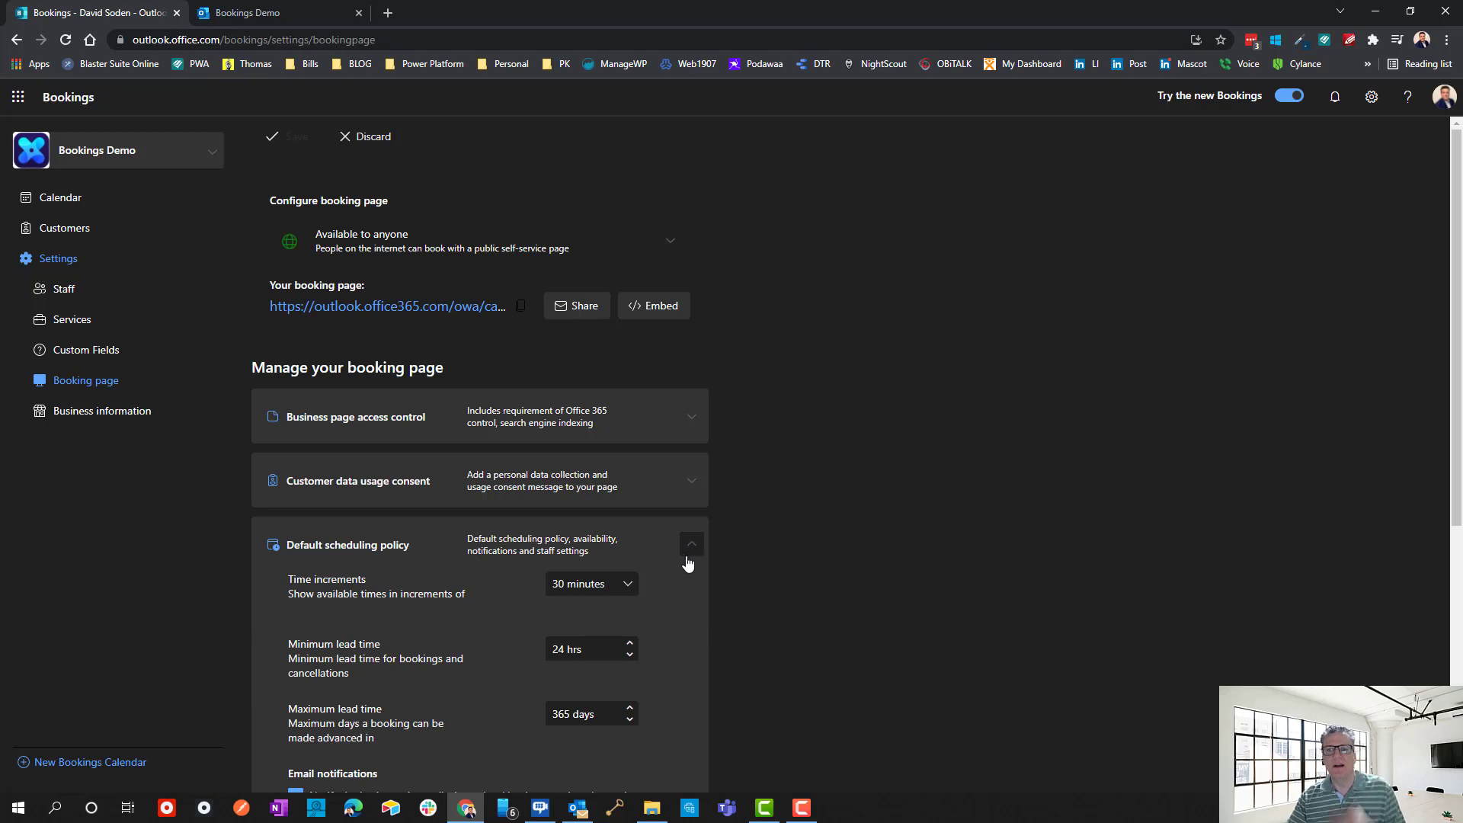
scroll(666, 613, down, 2)
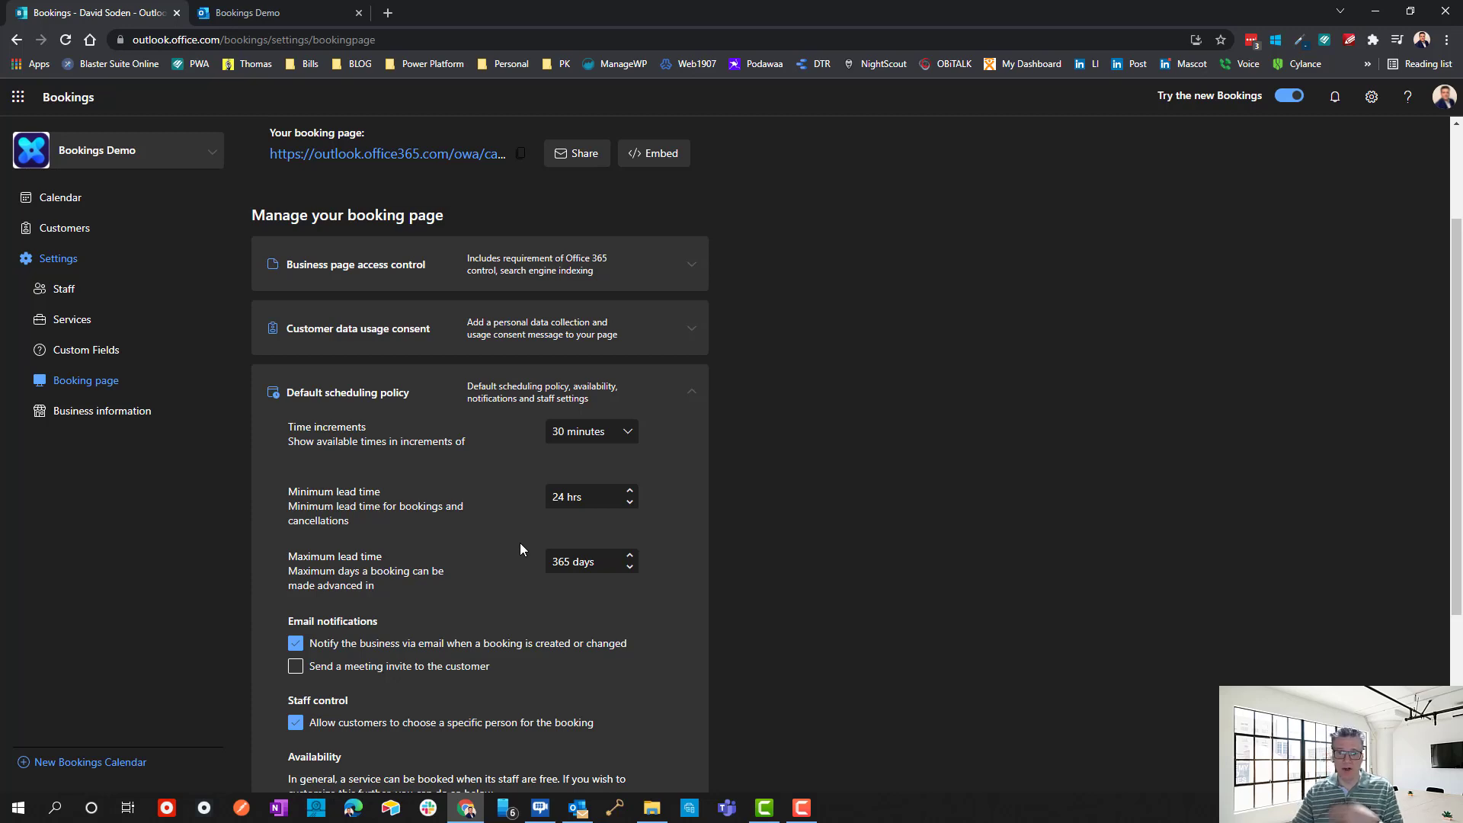
click(591, 433)
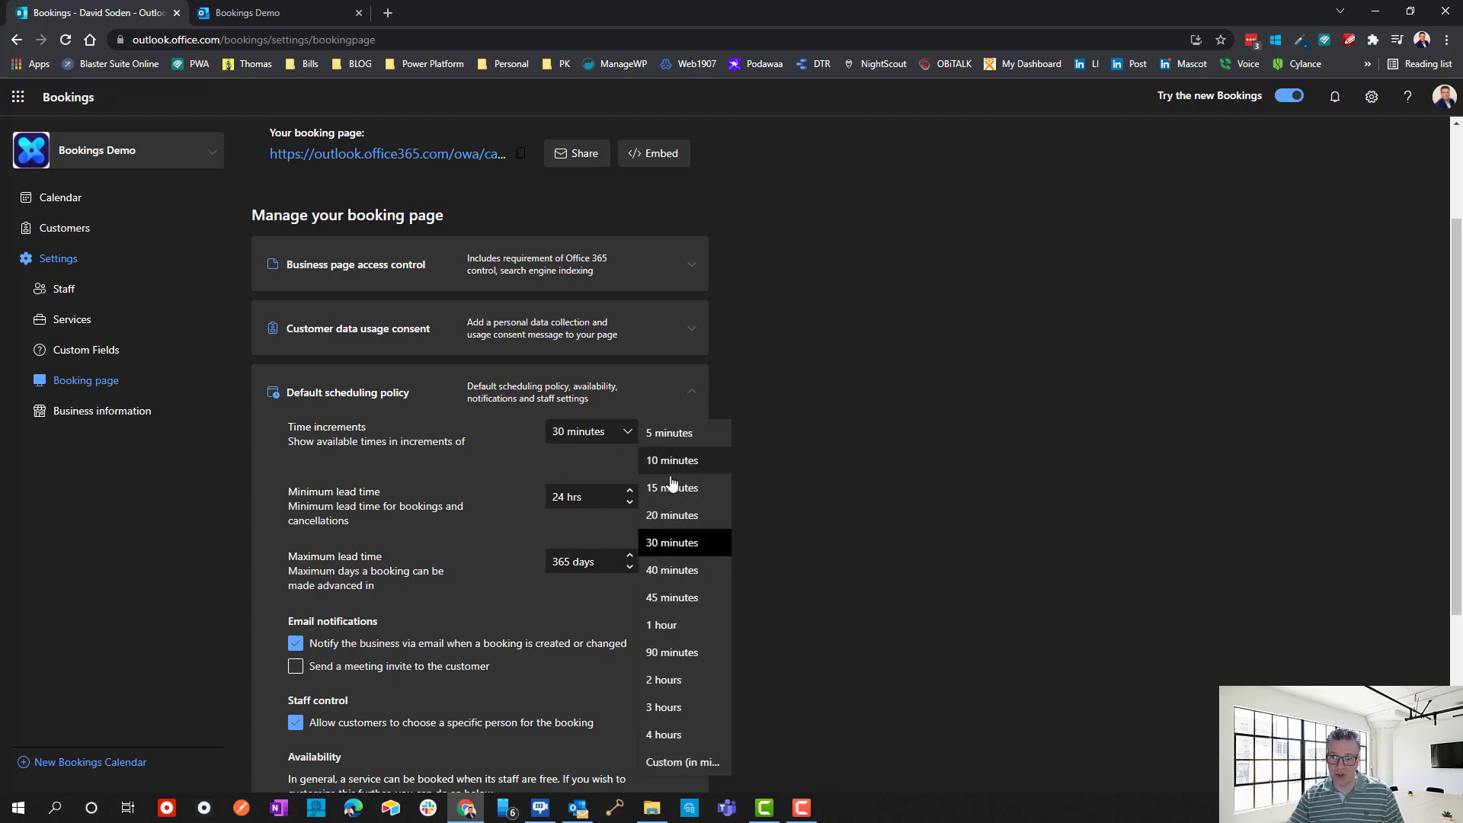
click(679, 760)
click(627, 436)
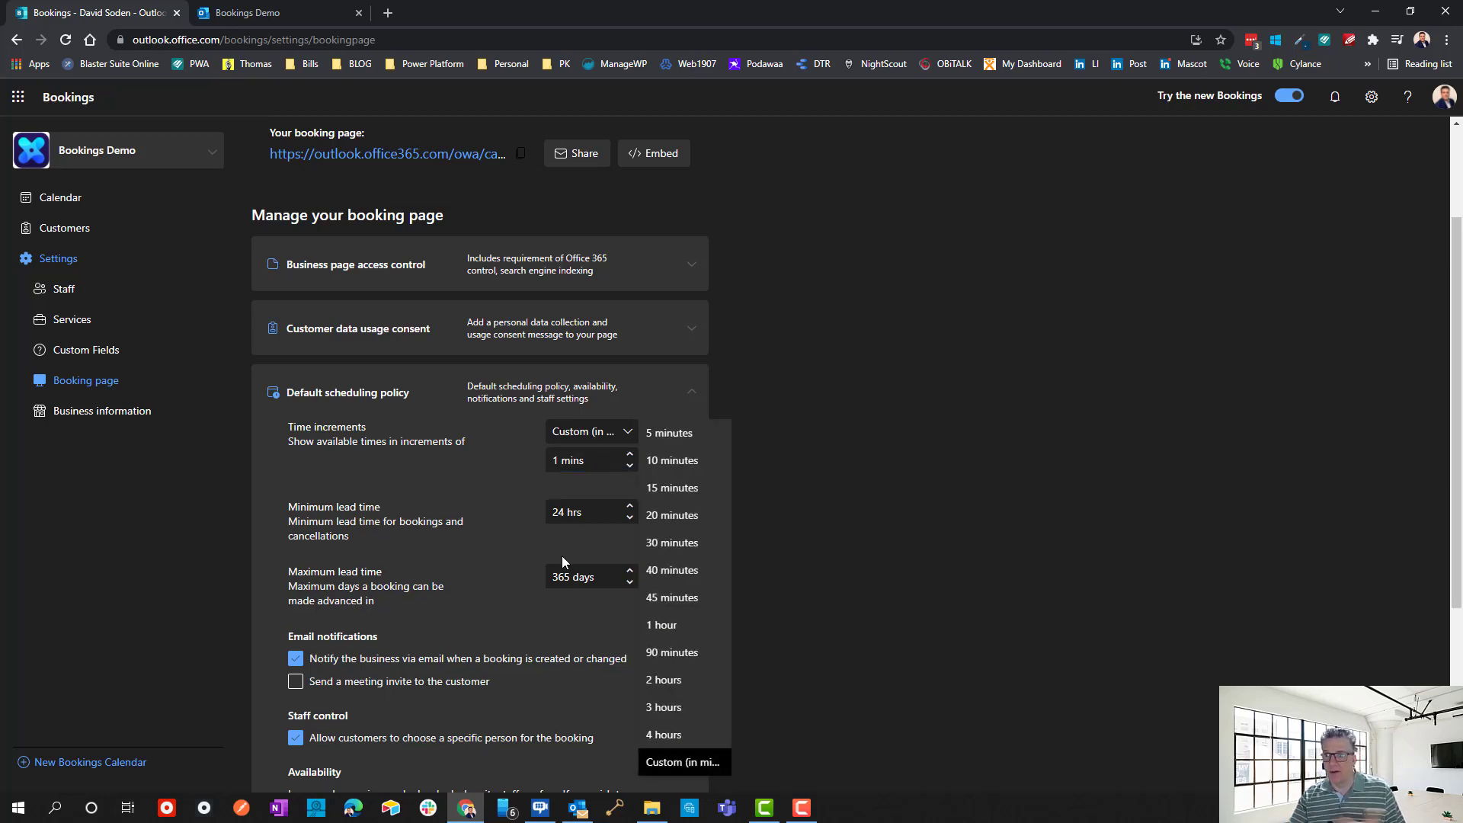
click(668, 541)
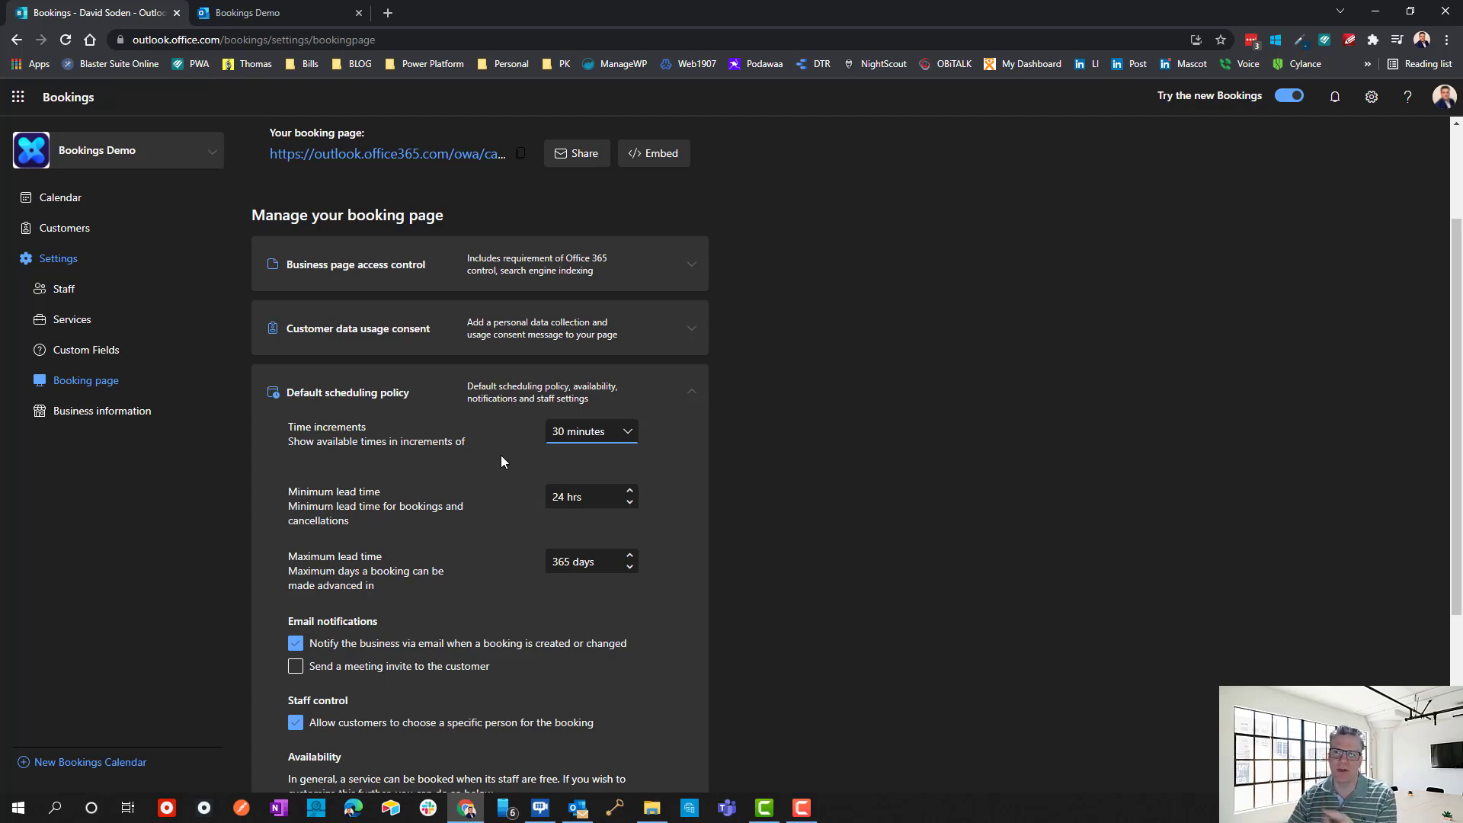
click(72, 319)
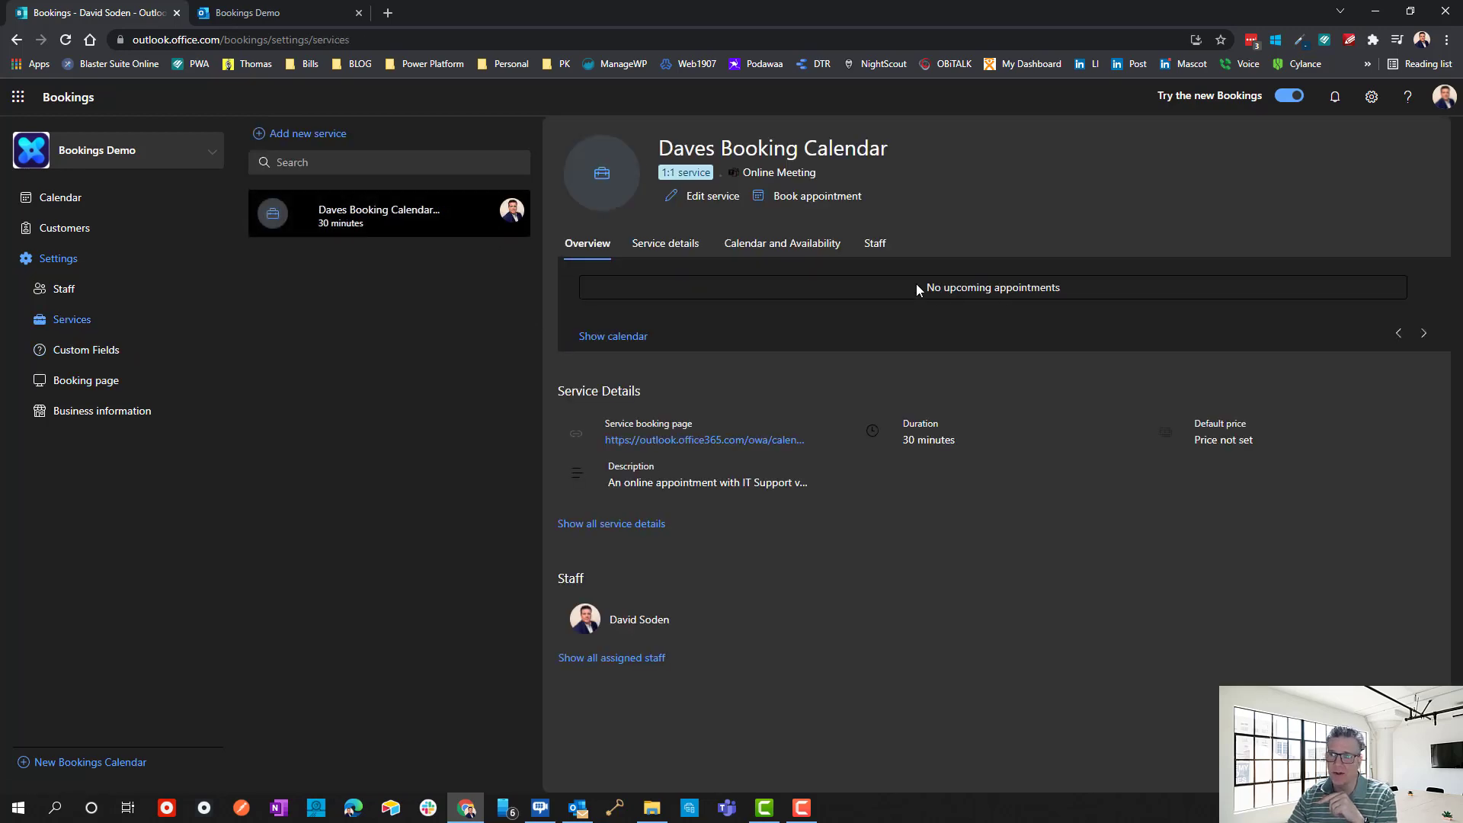
click(686, 196)
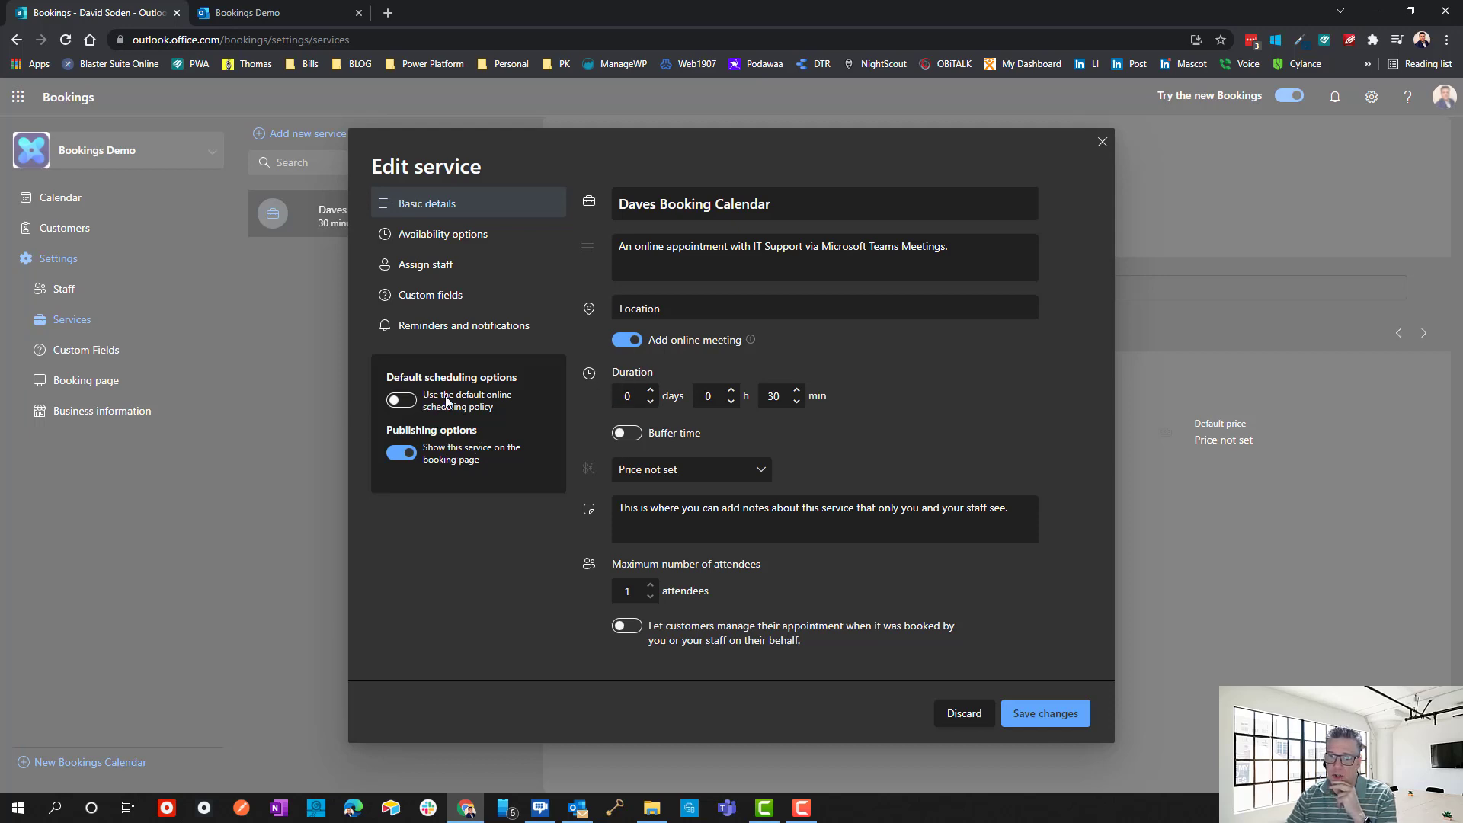
Toggle the default scheduling policy, change the duration from 30 to 15 minutes, then discard all changes.
click(407, 403)
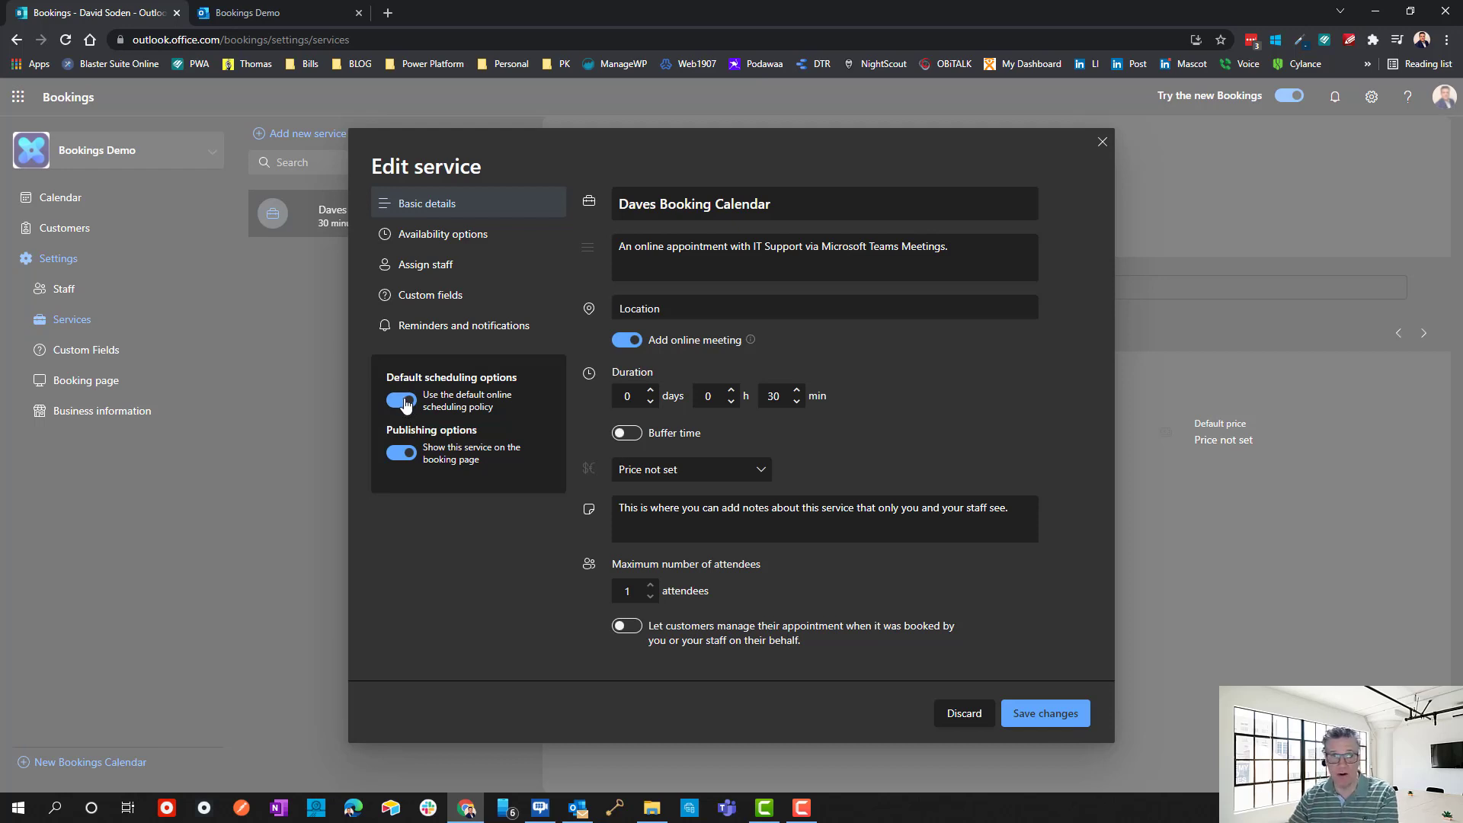
click(395, 410)
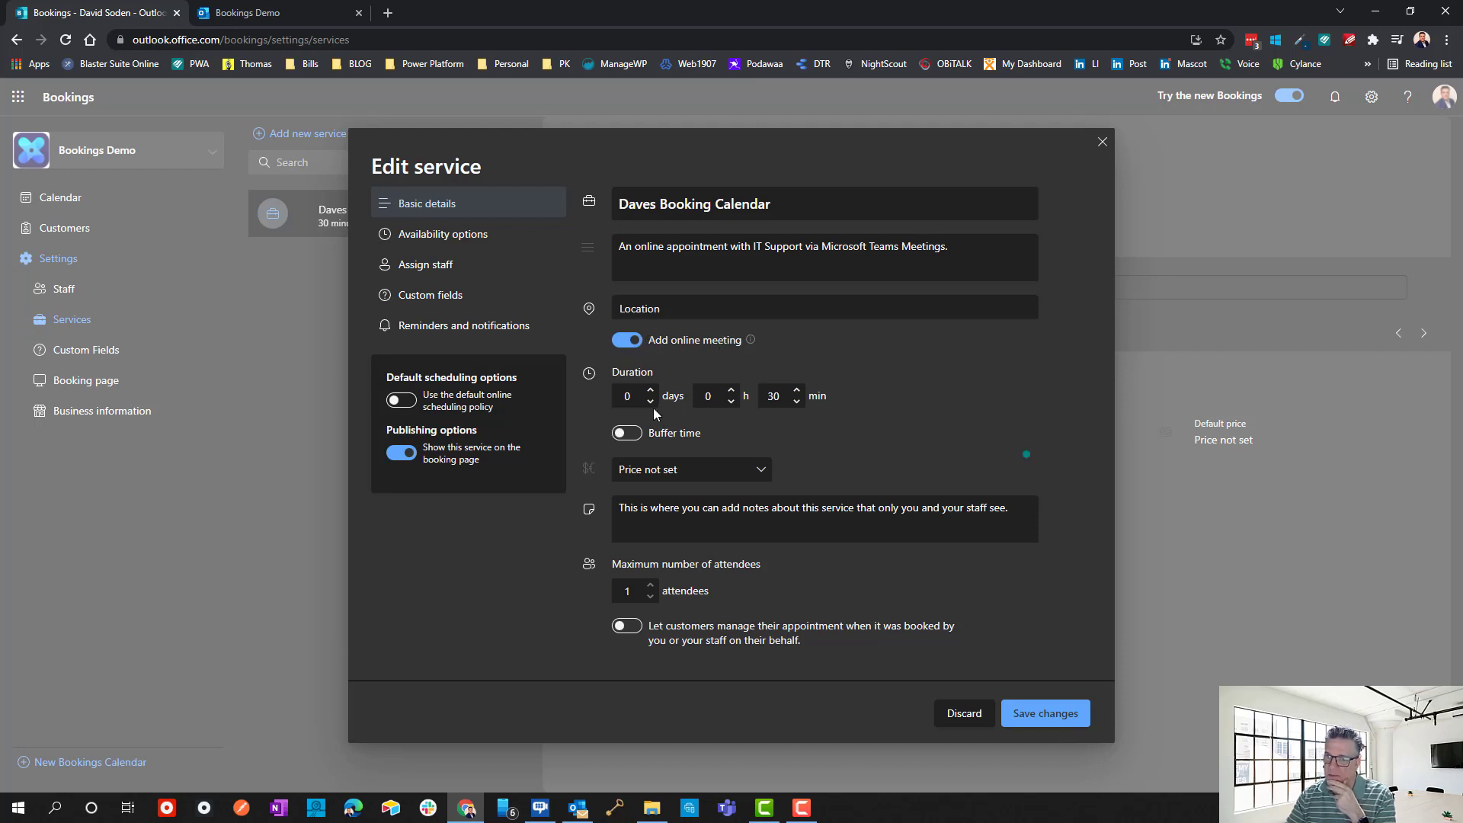
double_click(777, 396)
text(15)
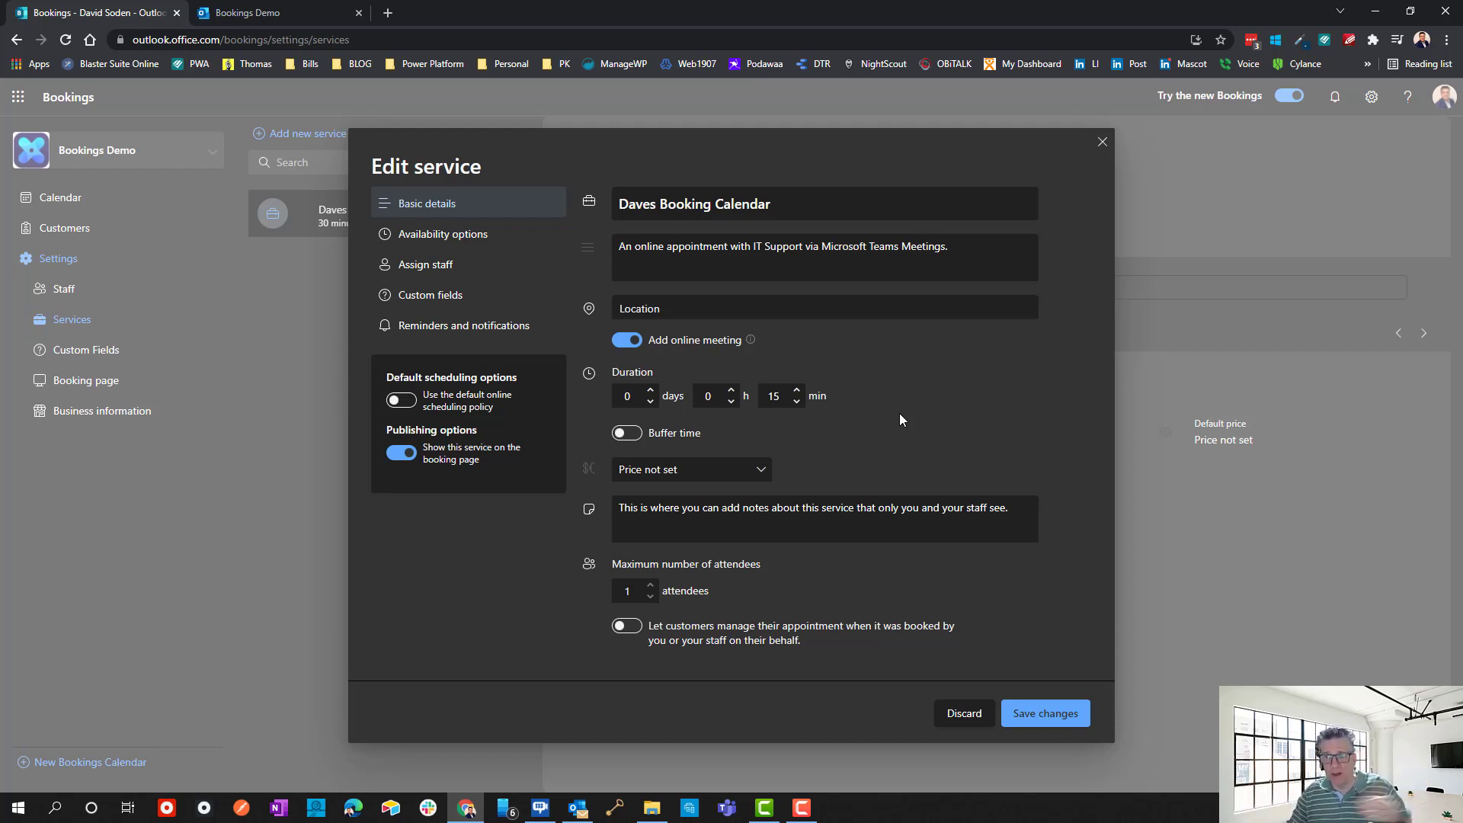
click(962, 713)
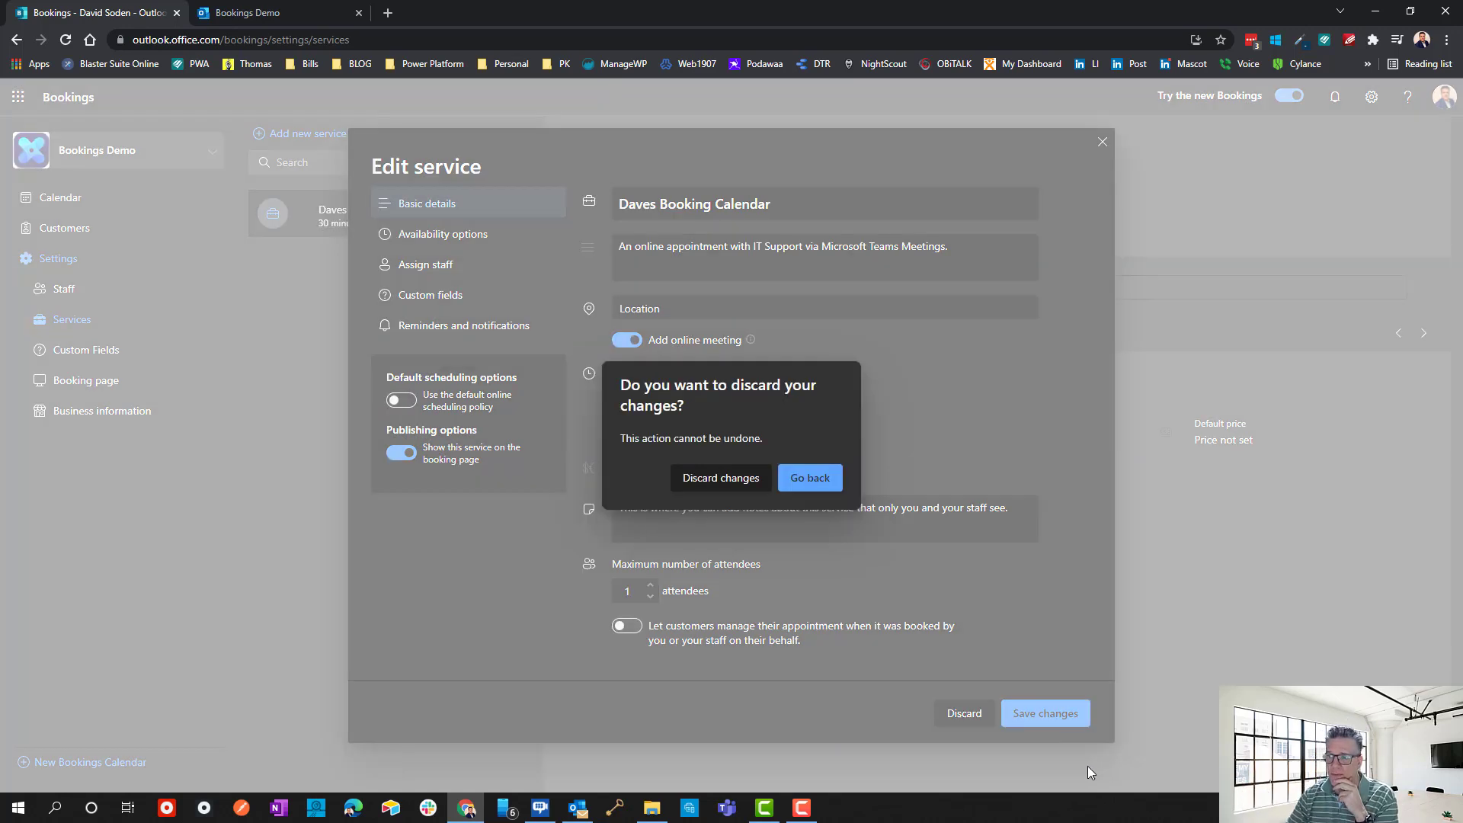
click(706, 487)
Toggle the booking page's custom colour option on and back off, then view the public Bookings Demo page.
click(75, 380)
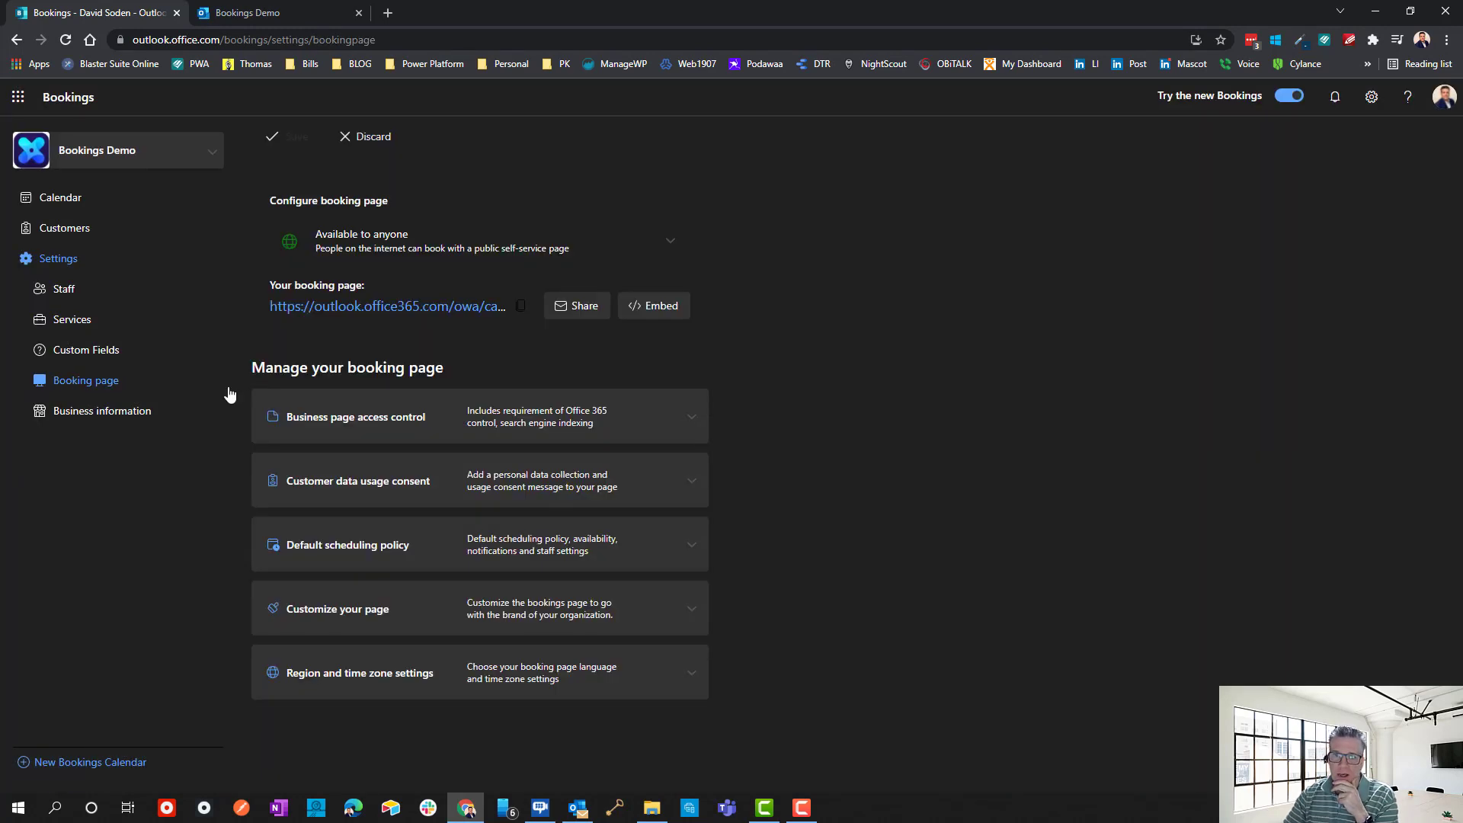
click(692, 608)
scroll(488, 605, down, 2)
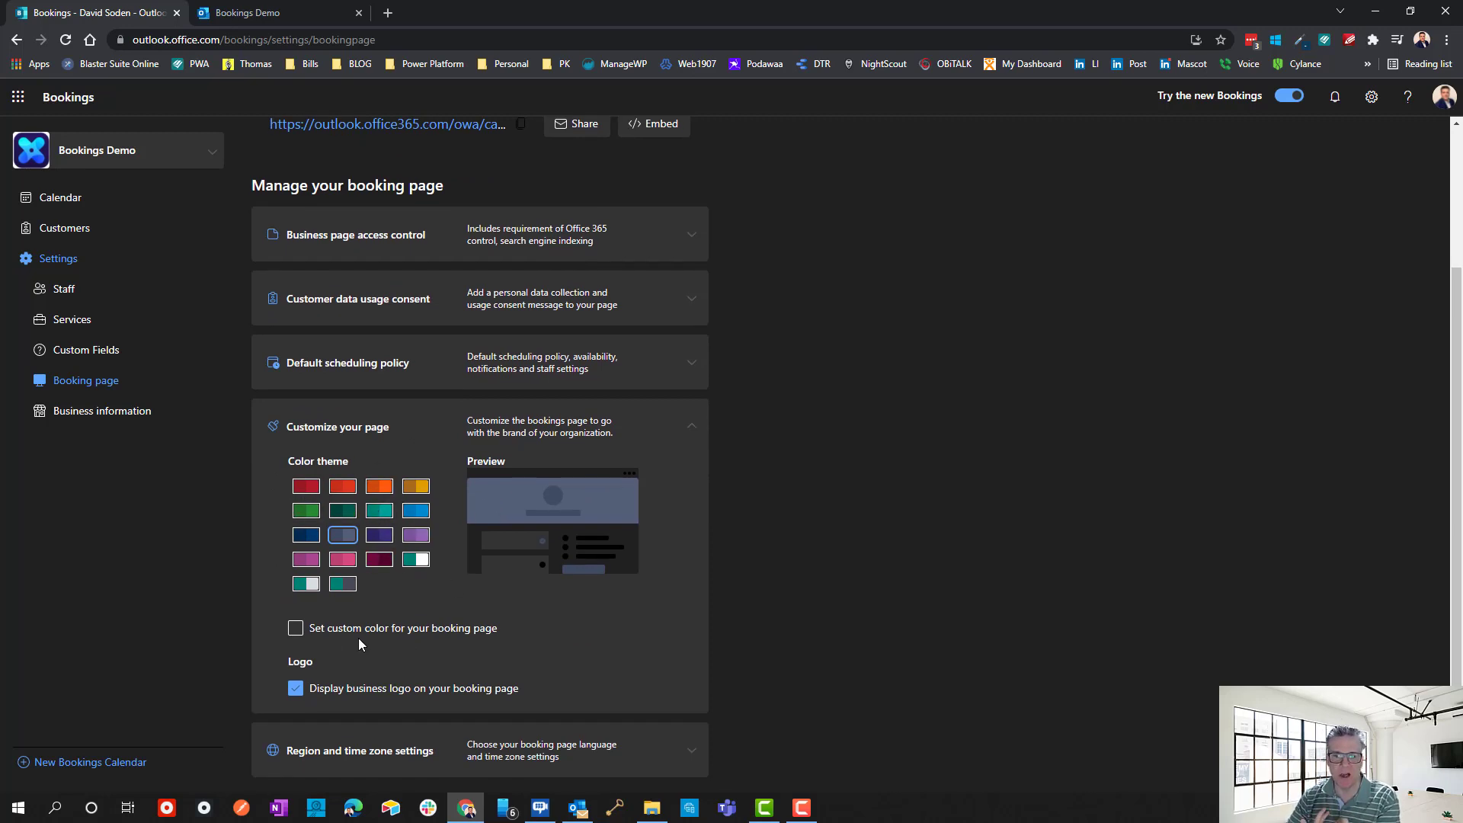
click(297, 640)
click(380, 680)
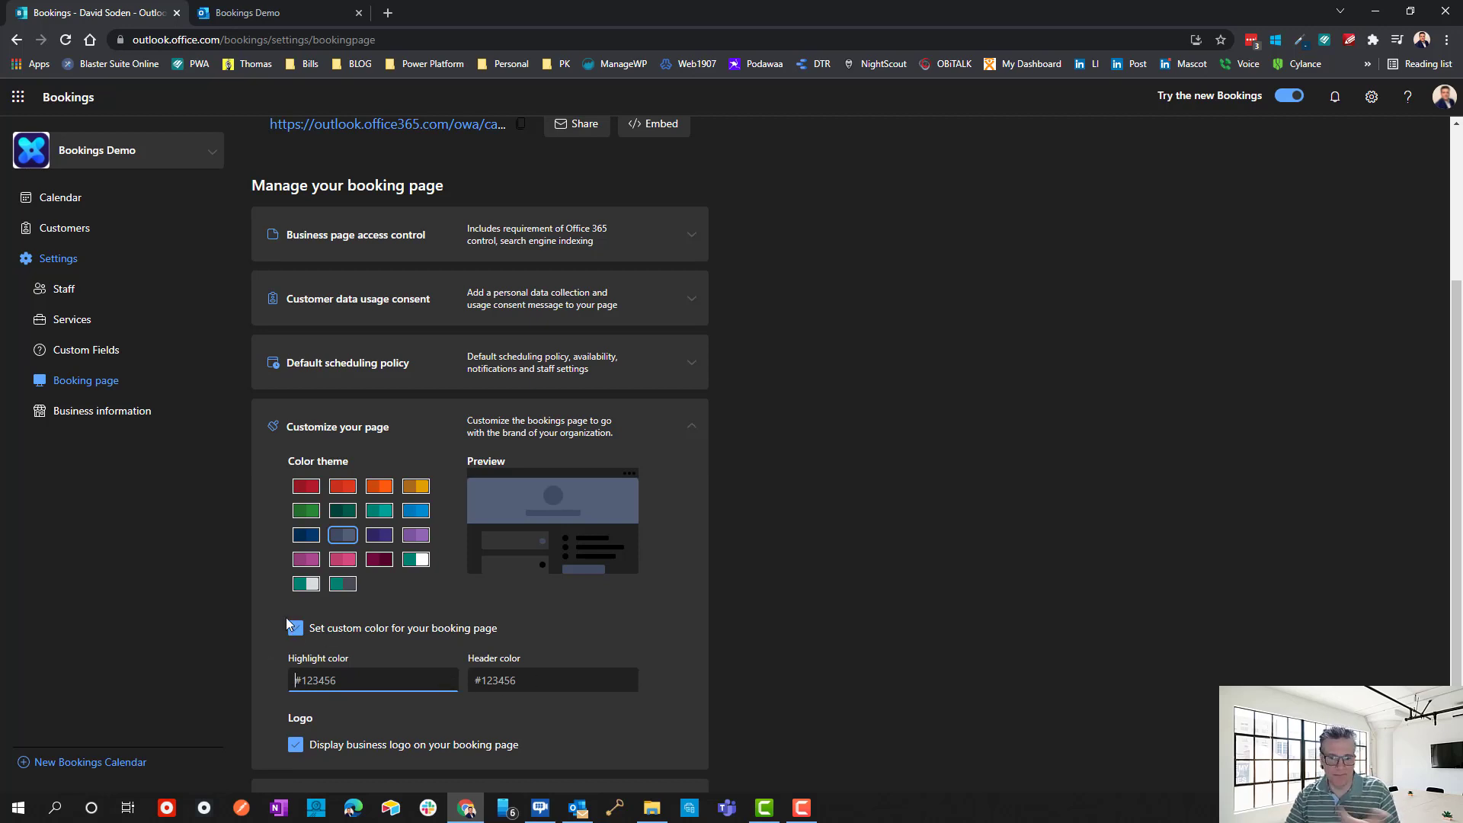
click(308, 633)
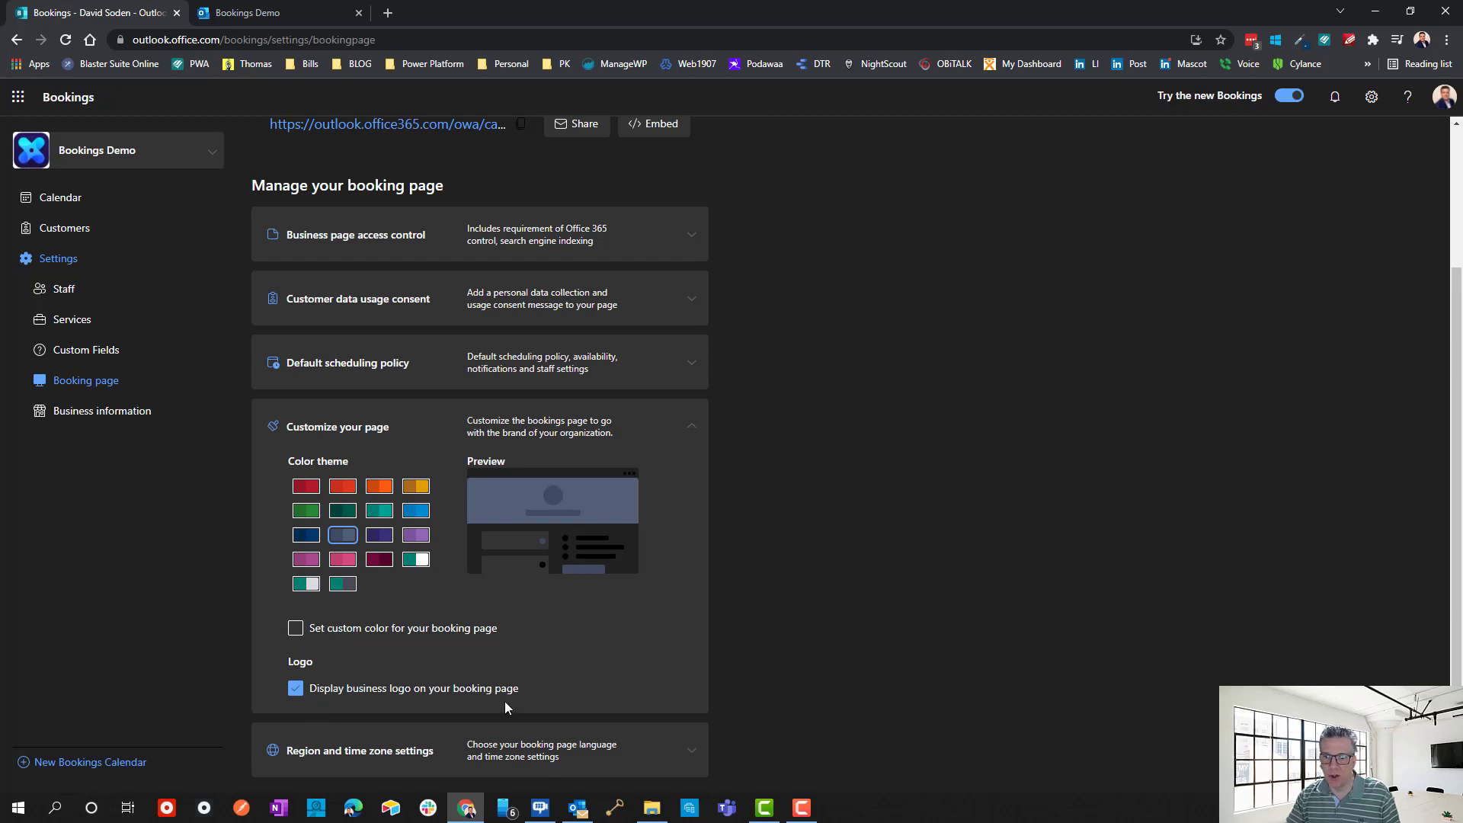
click(300, 8)
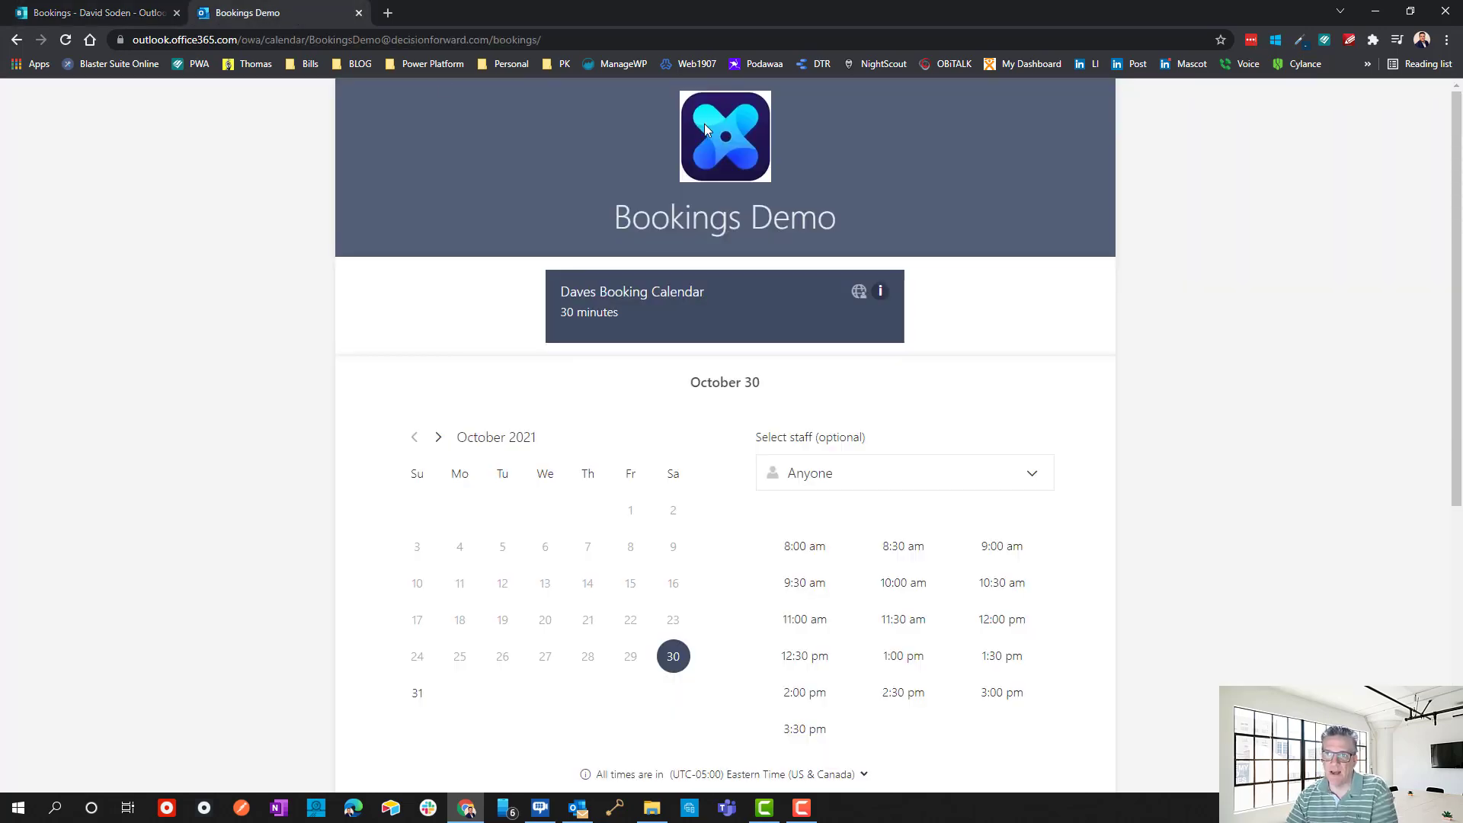
Sample the logo's blue #1F68FE with the Color Picker extension, then re-enable custom booking page colours.
click(115, 17)
click(315, 6)
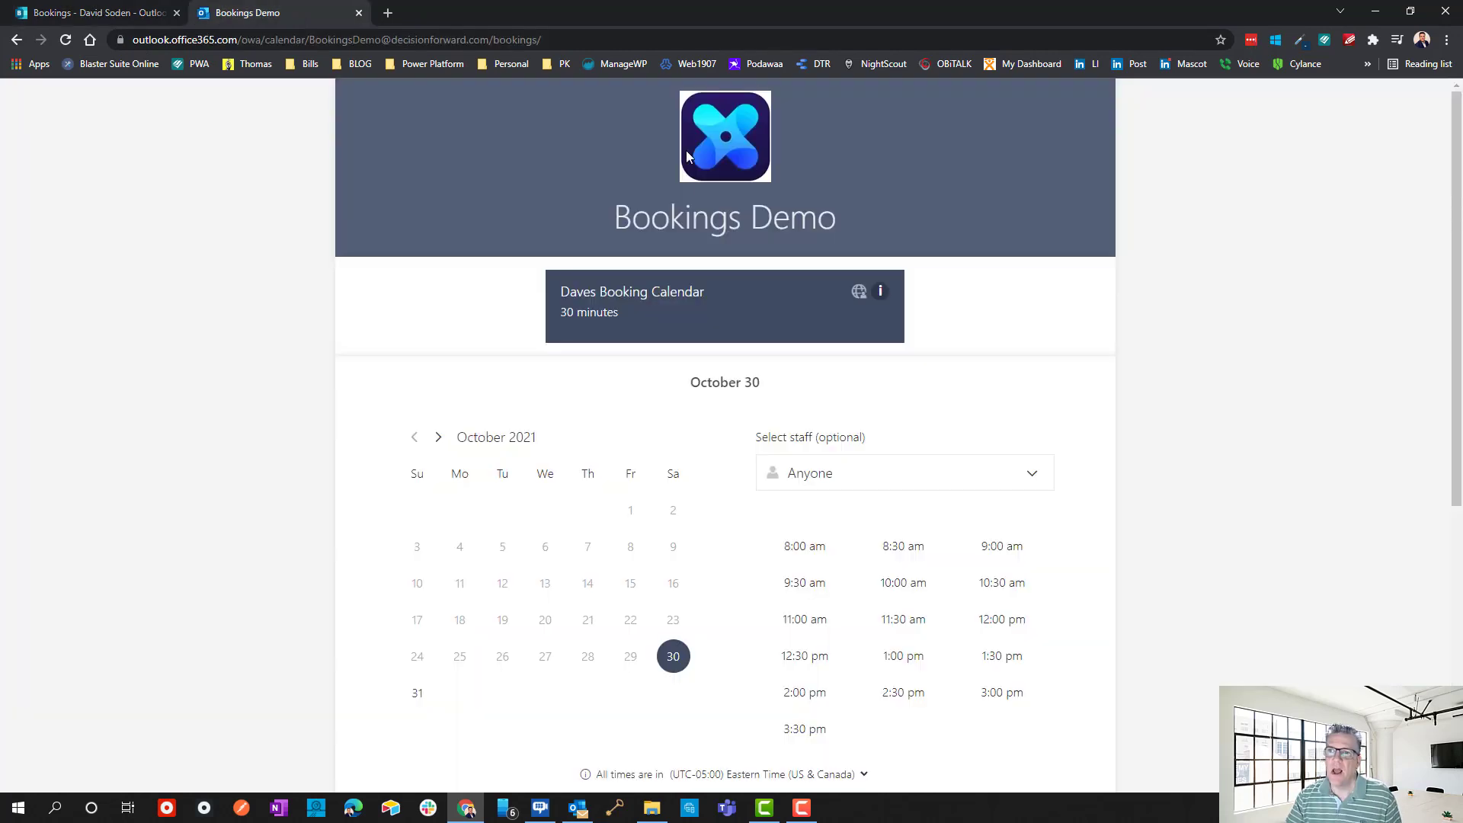
click(1301, 42)
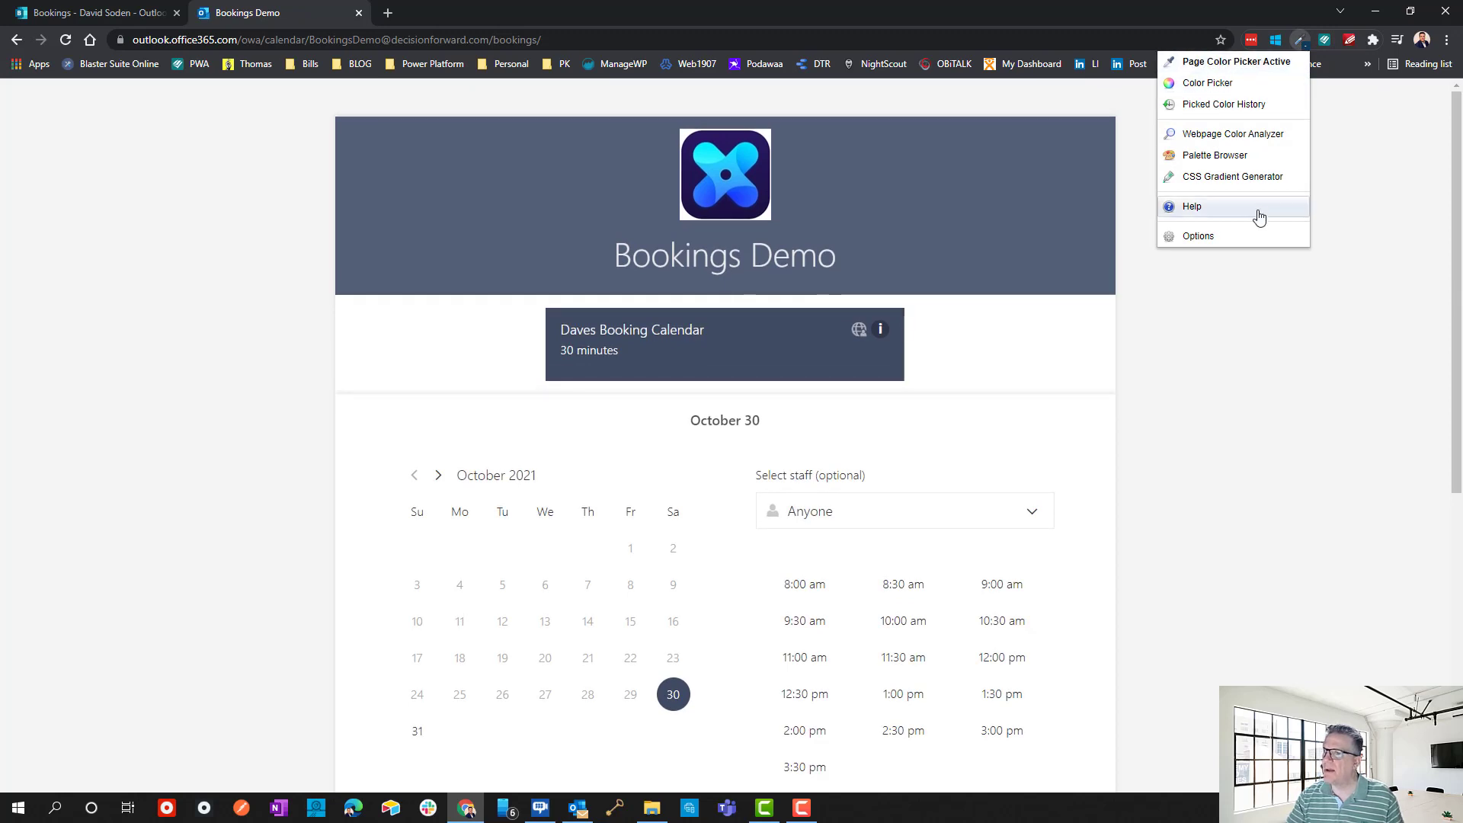
click(1212, 67)
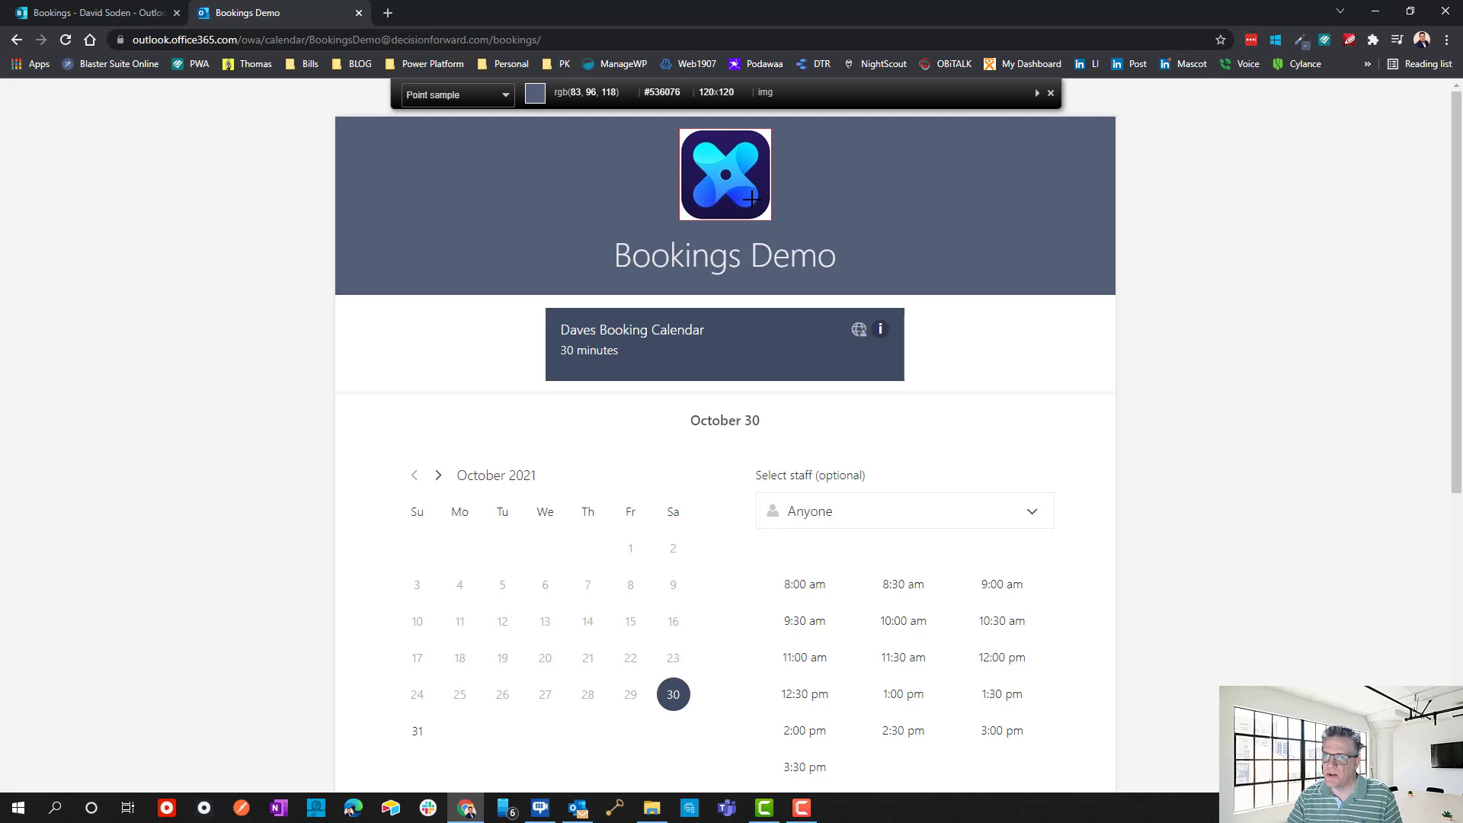
click(710, 189)
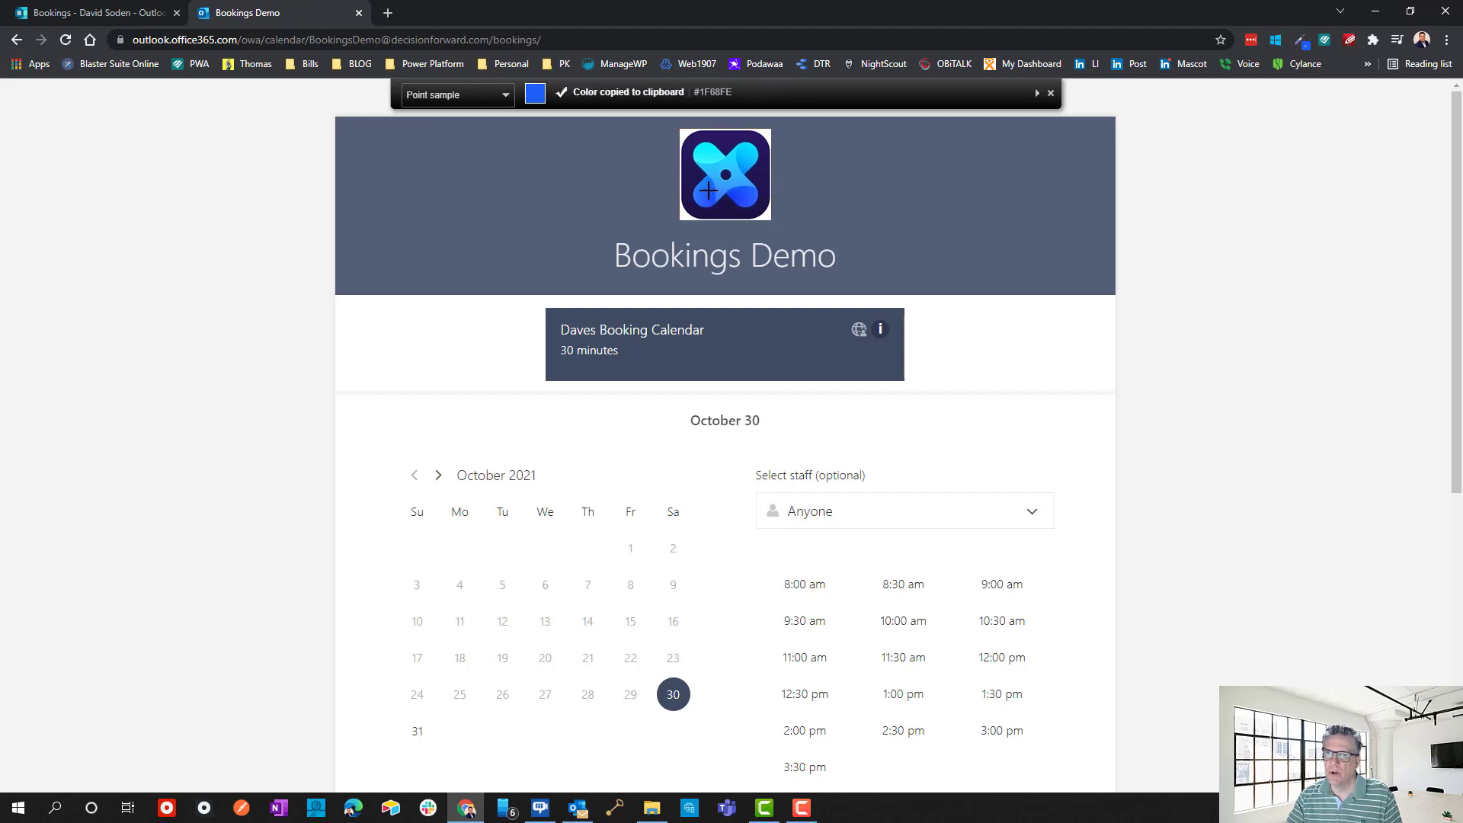
click(149, 13)
click(295, 629)
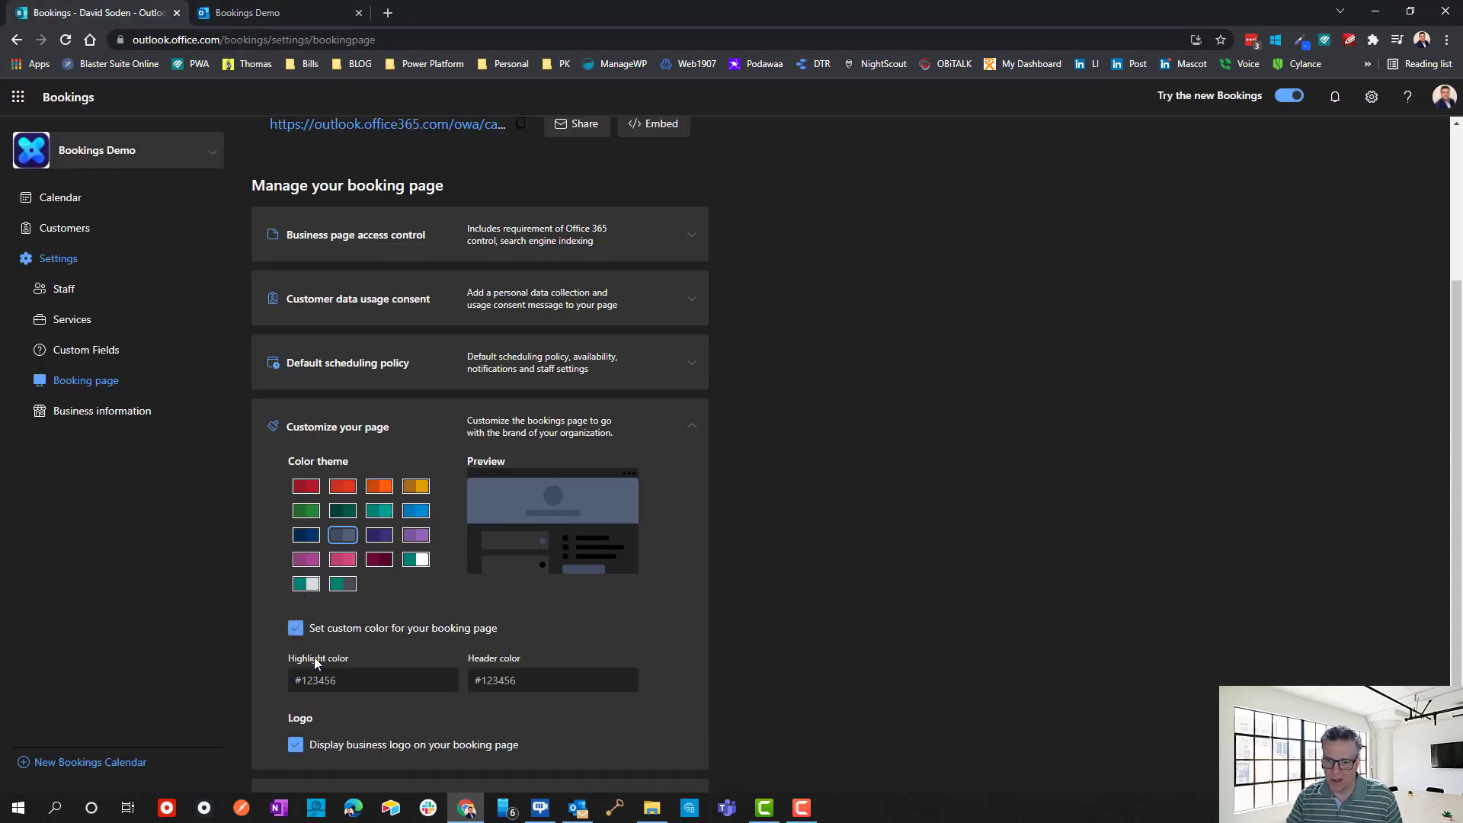
Paste the blue #1F68FE into the page colour fields, setting the header to #1F68FE.
click(337, 680)
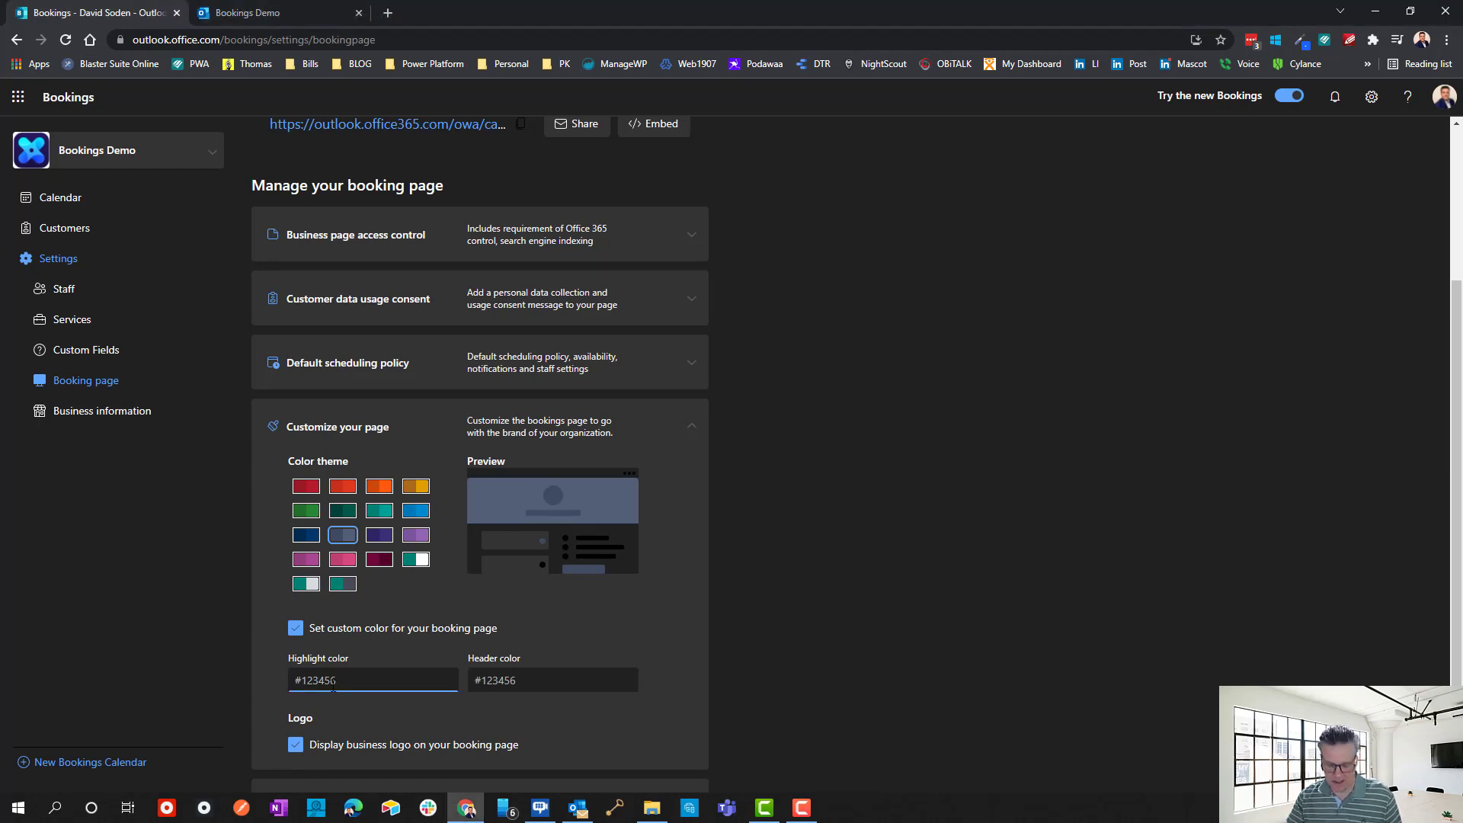
key(ctrl+v)
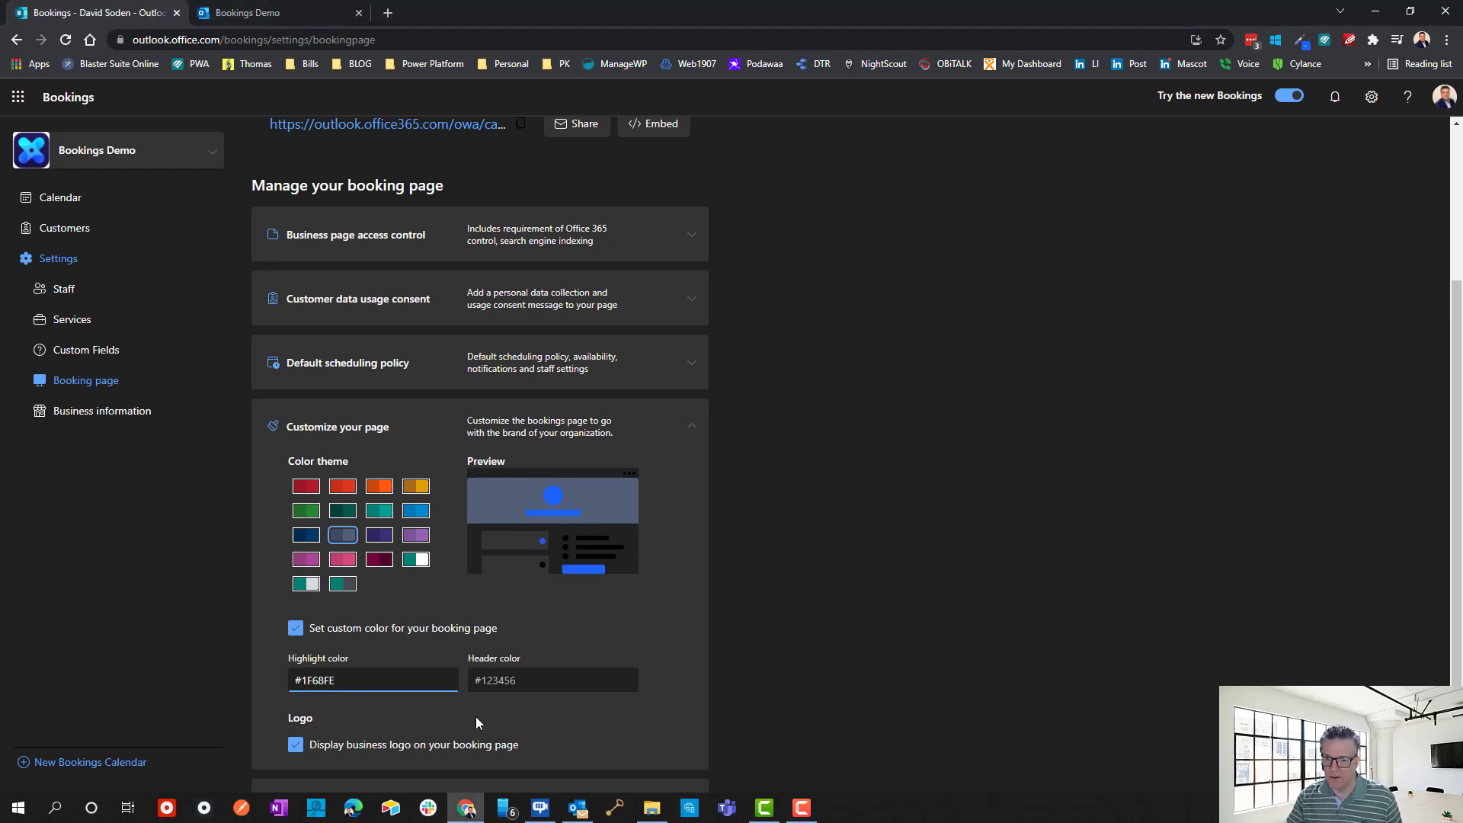
click(512, 686)
key(ctrl+v)
Change the highlight colour to #fff, save, and switch to the public booking page.
triple_click(390, 686)
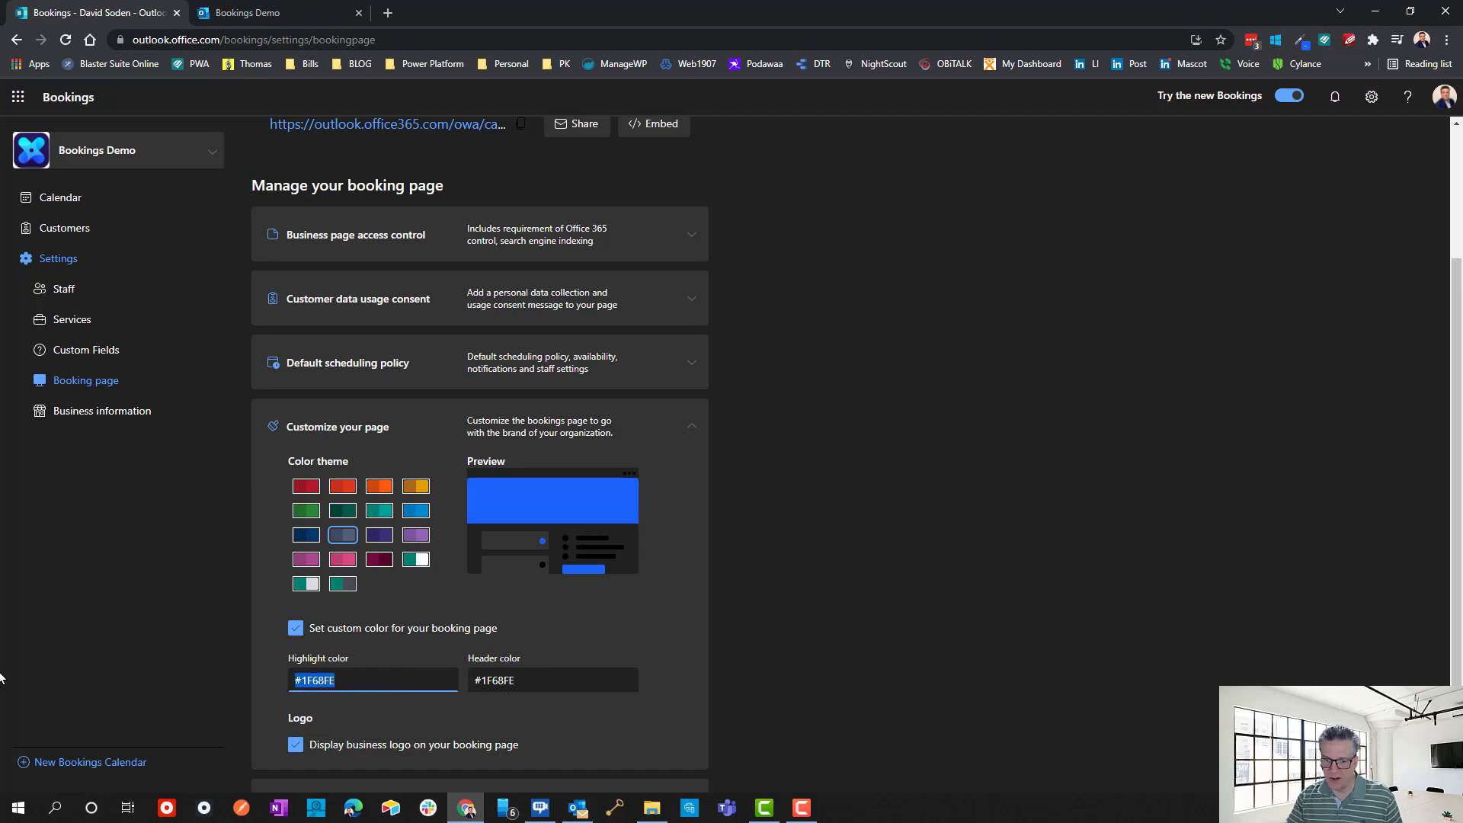
text(#)
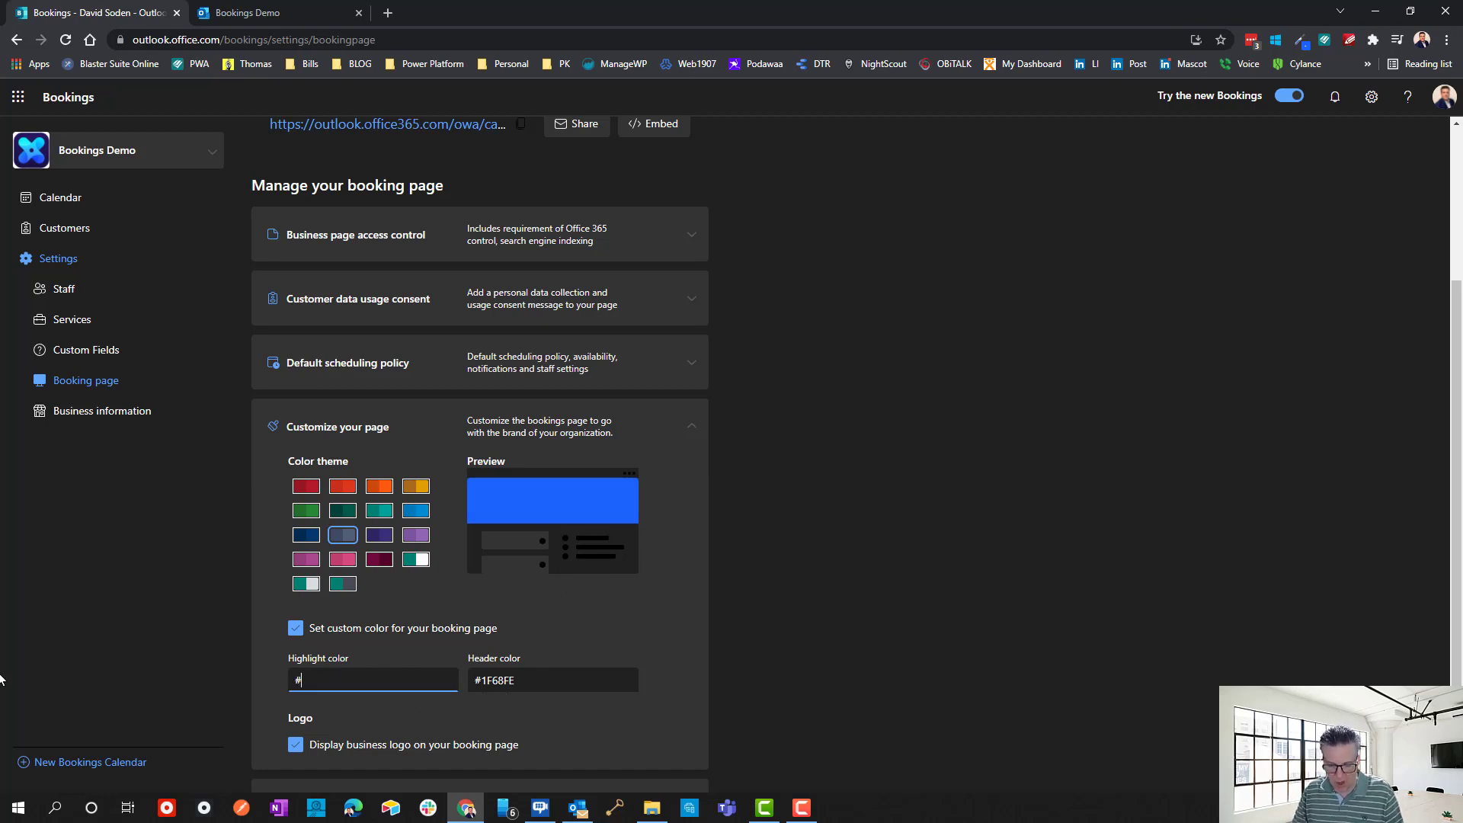
text(fff)
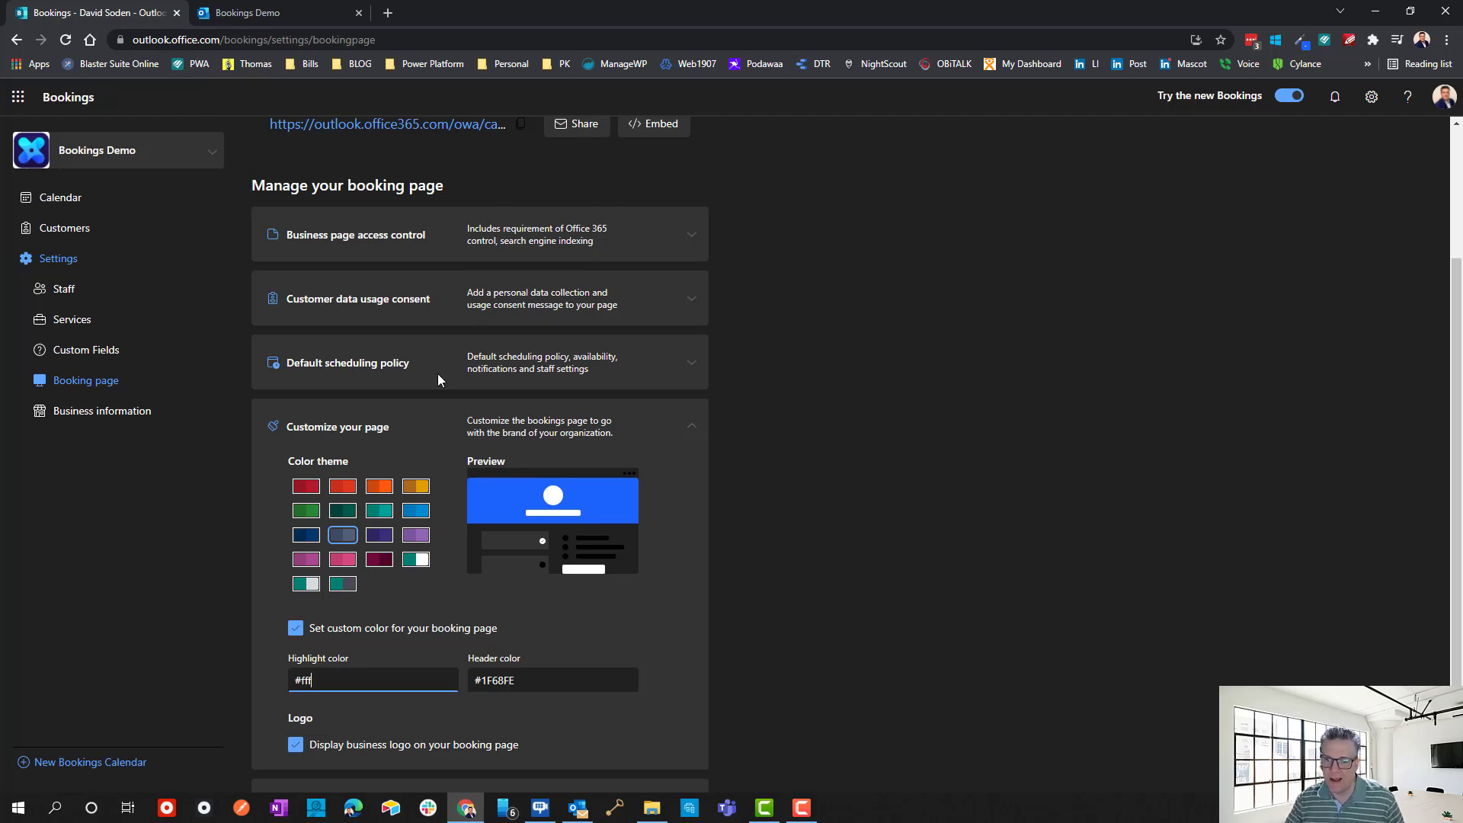
scroll(772, 418, down, 1)
scroll(437, 701, up, 3)
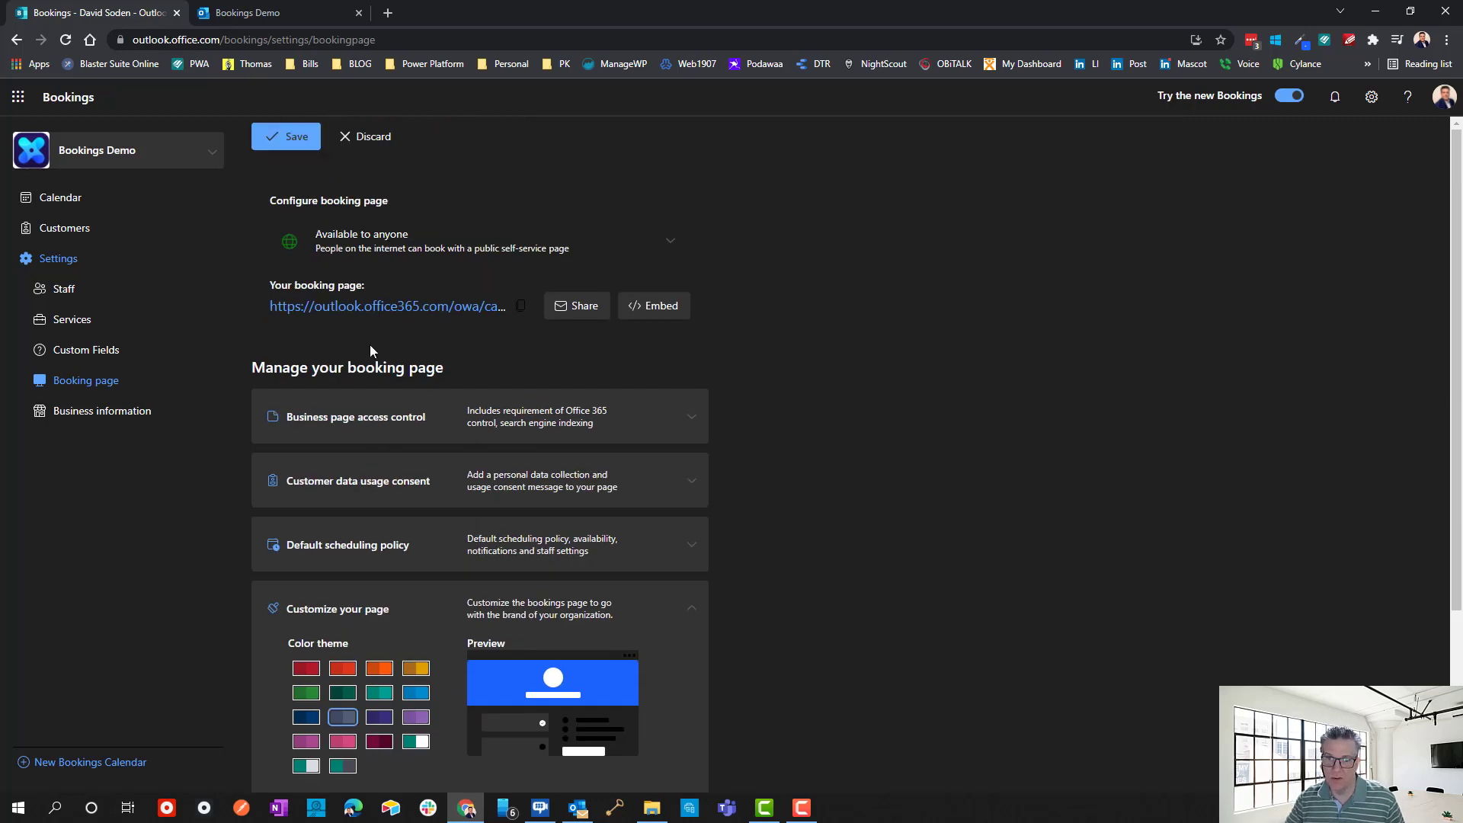
click(271, 143)
click(262, 12)
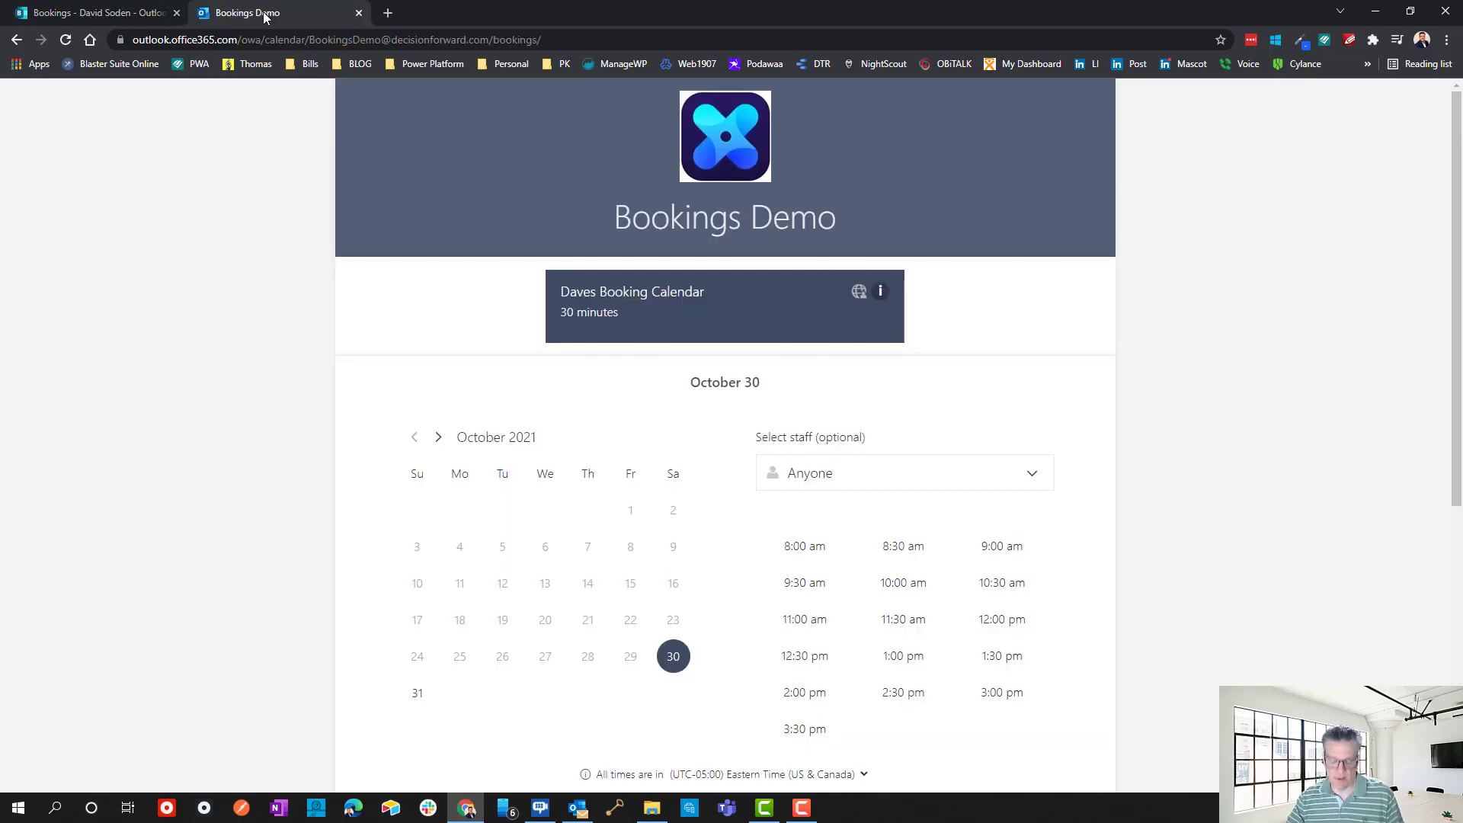
Reload the public page for the new colours, then swap Customize your page for Region and time zone settings.
key(F5)
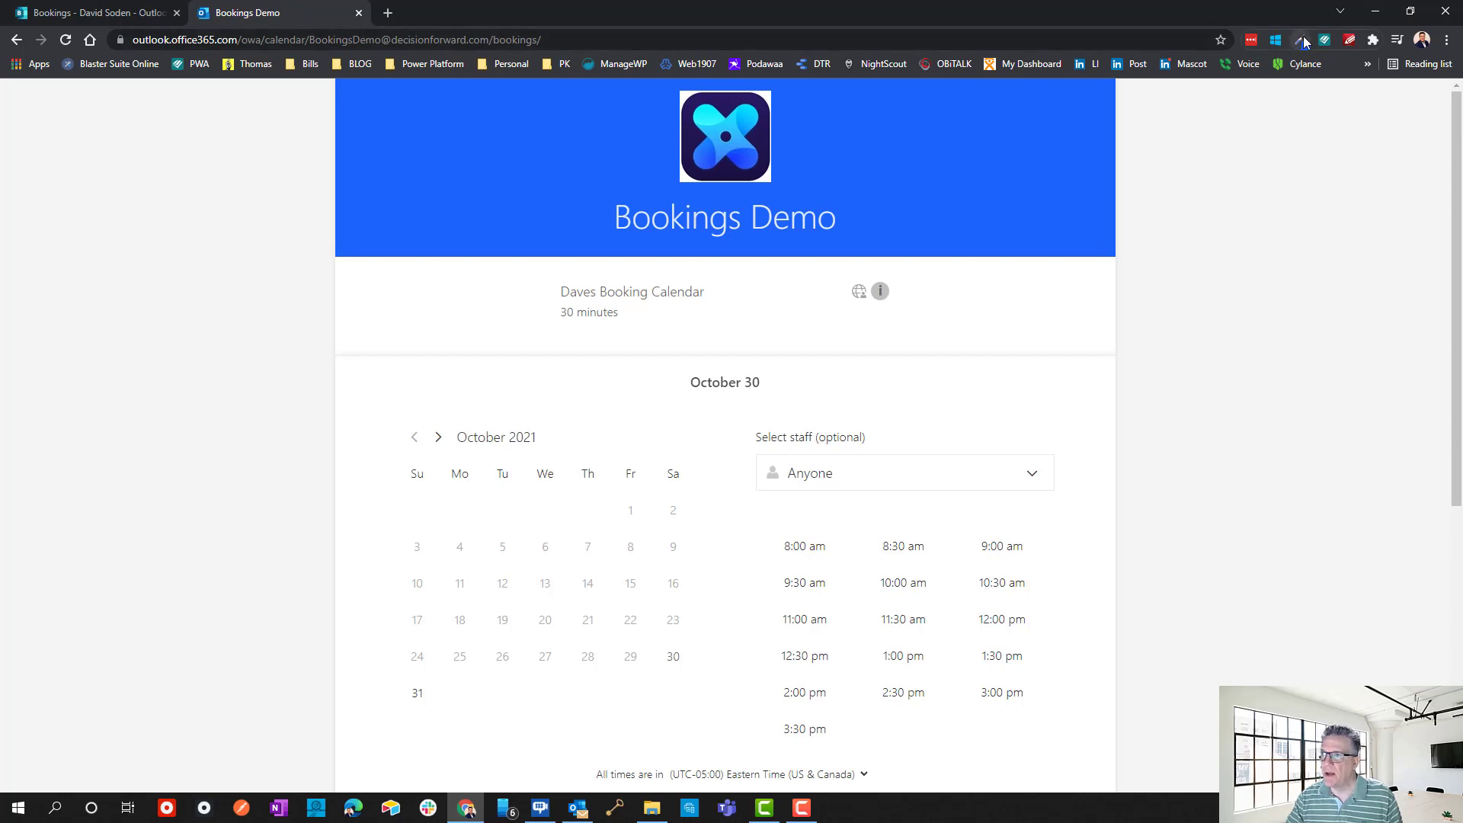
click(72, 14)
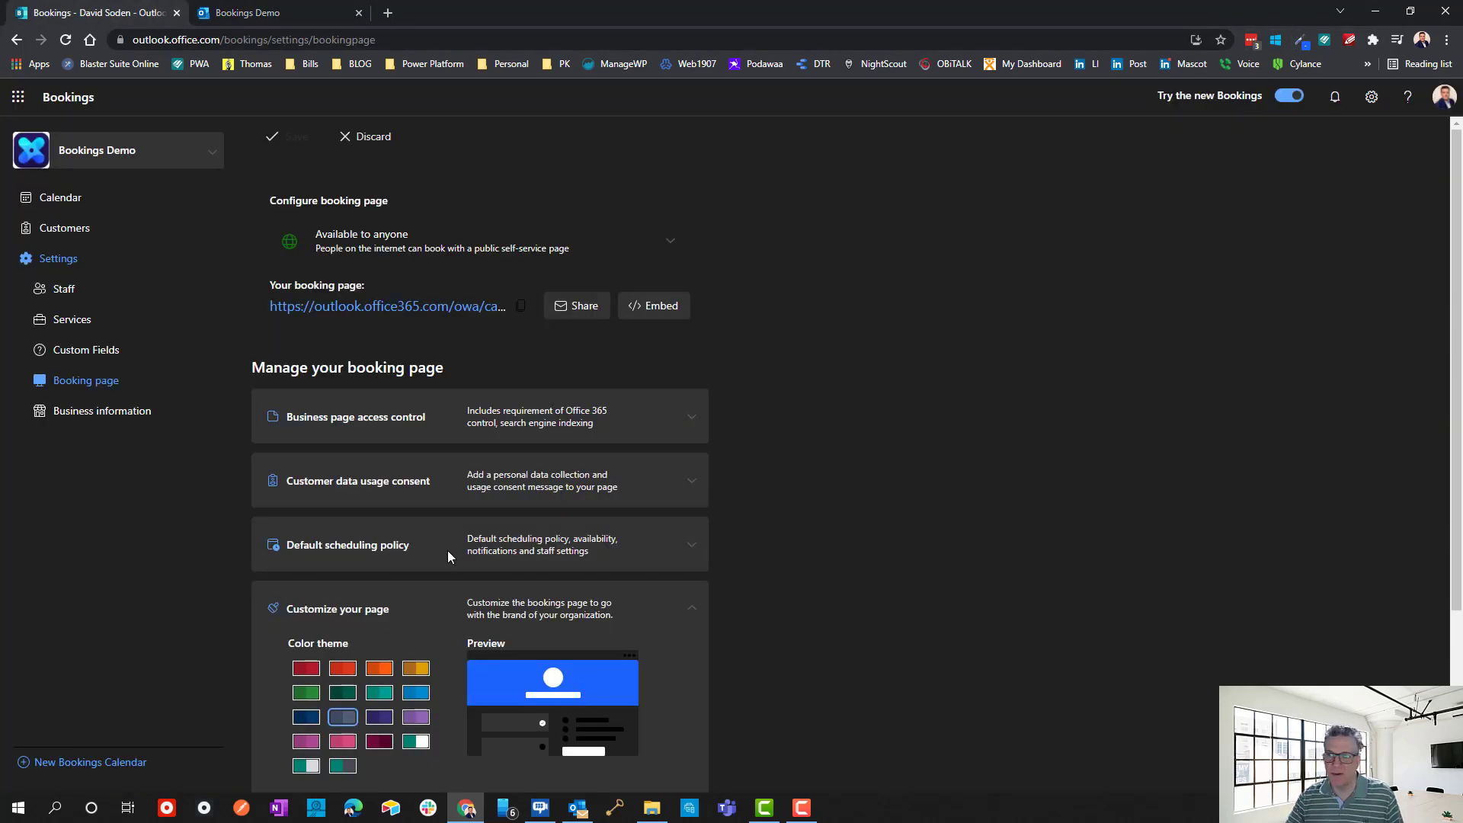
scroll(448, 556, down, 3)
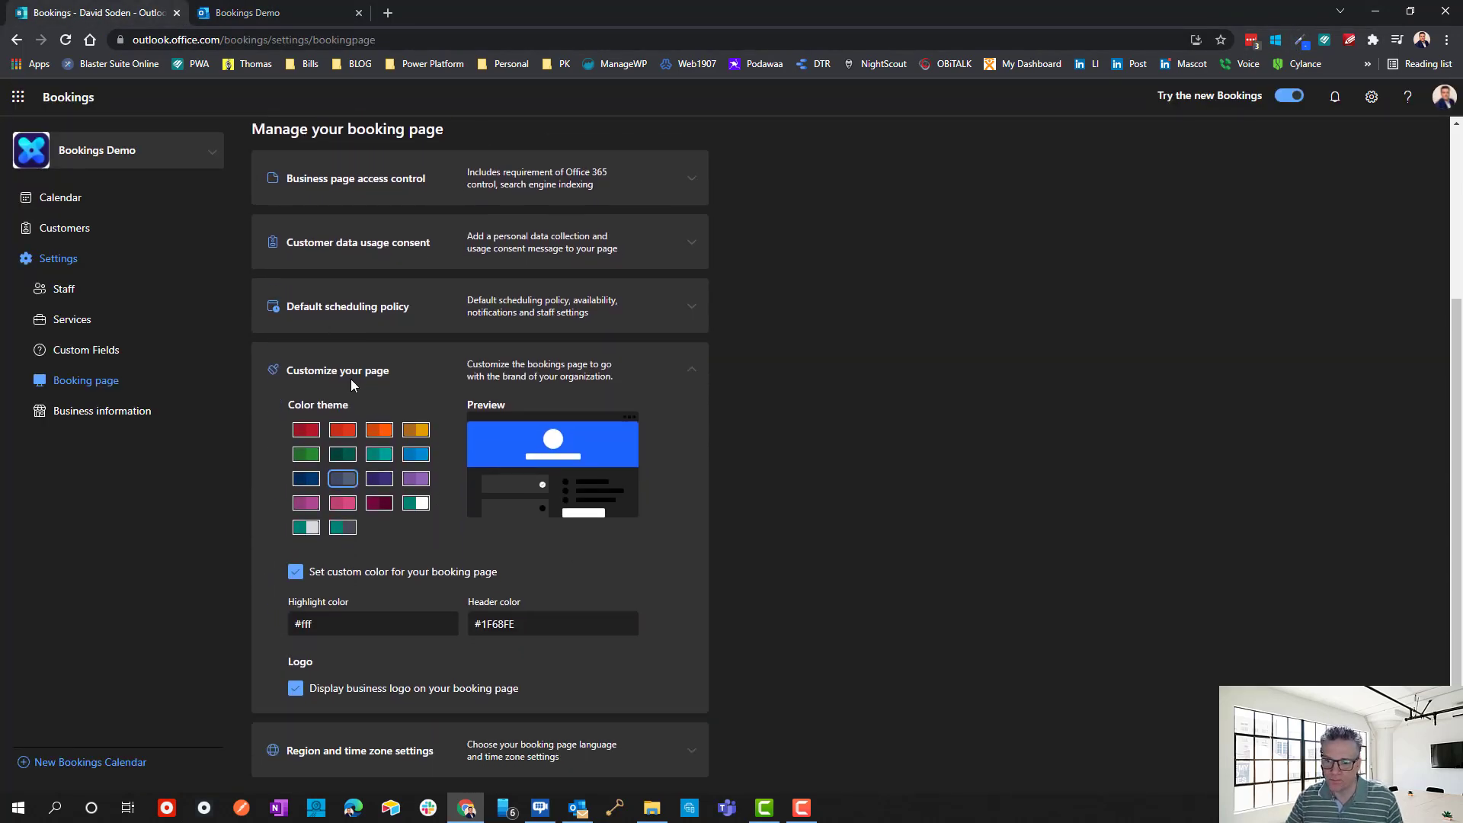
click(691, 370)
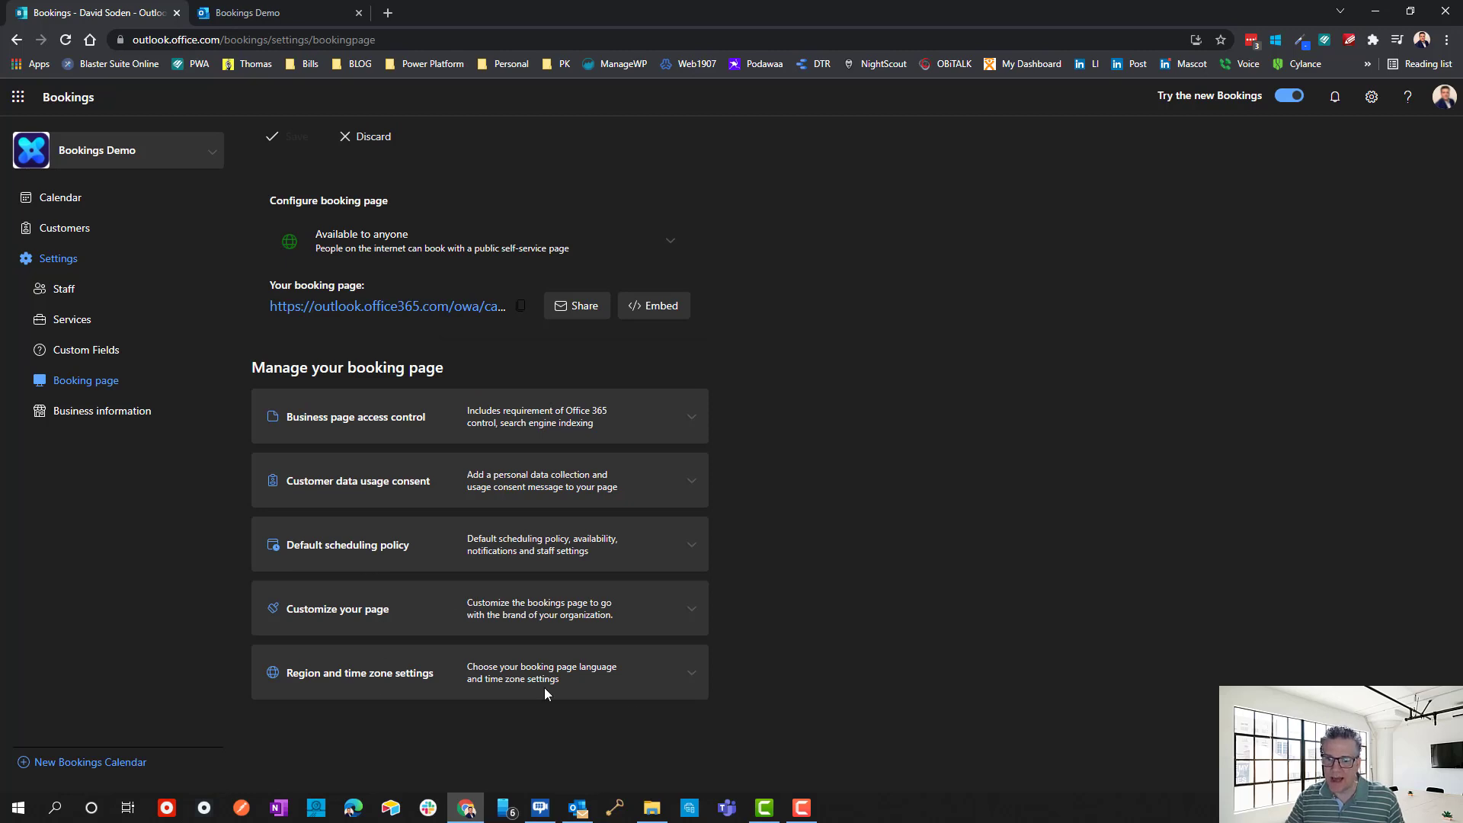
click(691, 672)
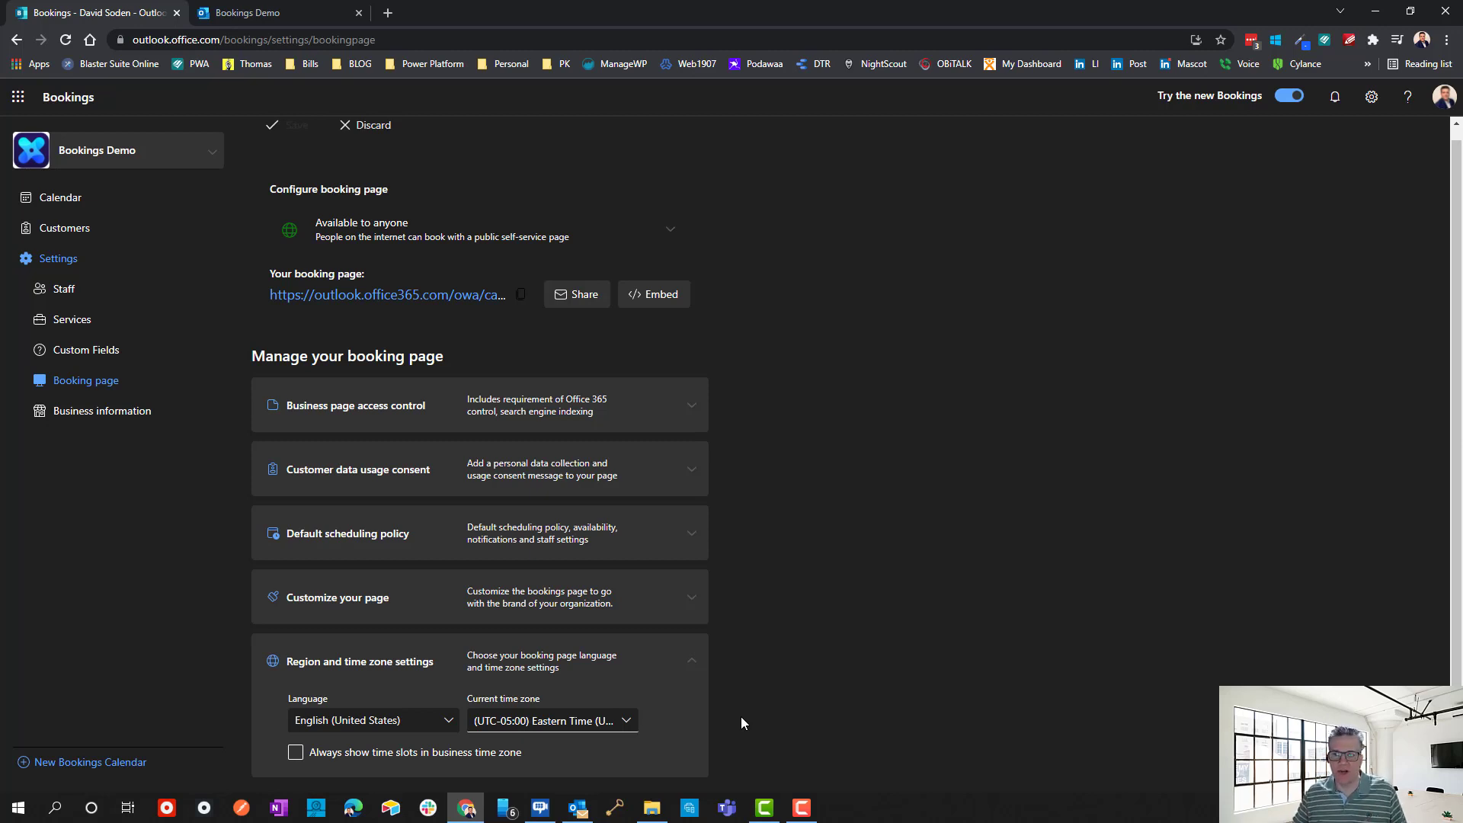
Check the public page's customer time zone choices, then open the Business information settings.
click(236, 16)
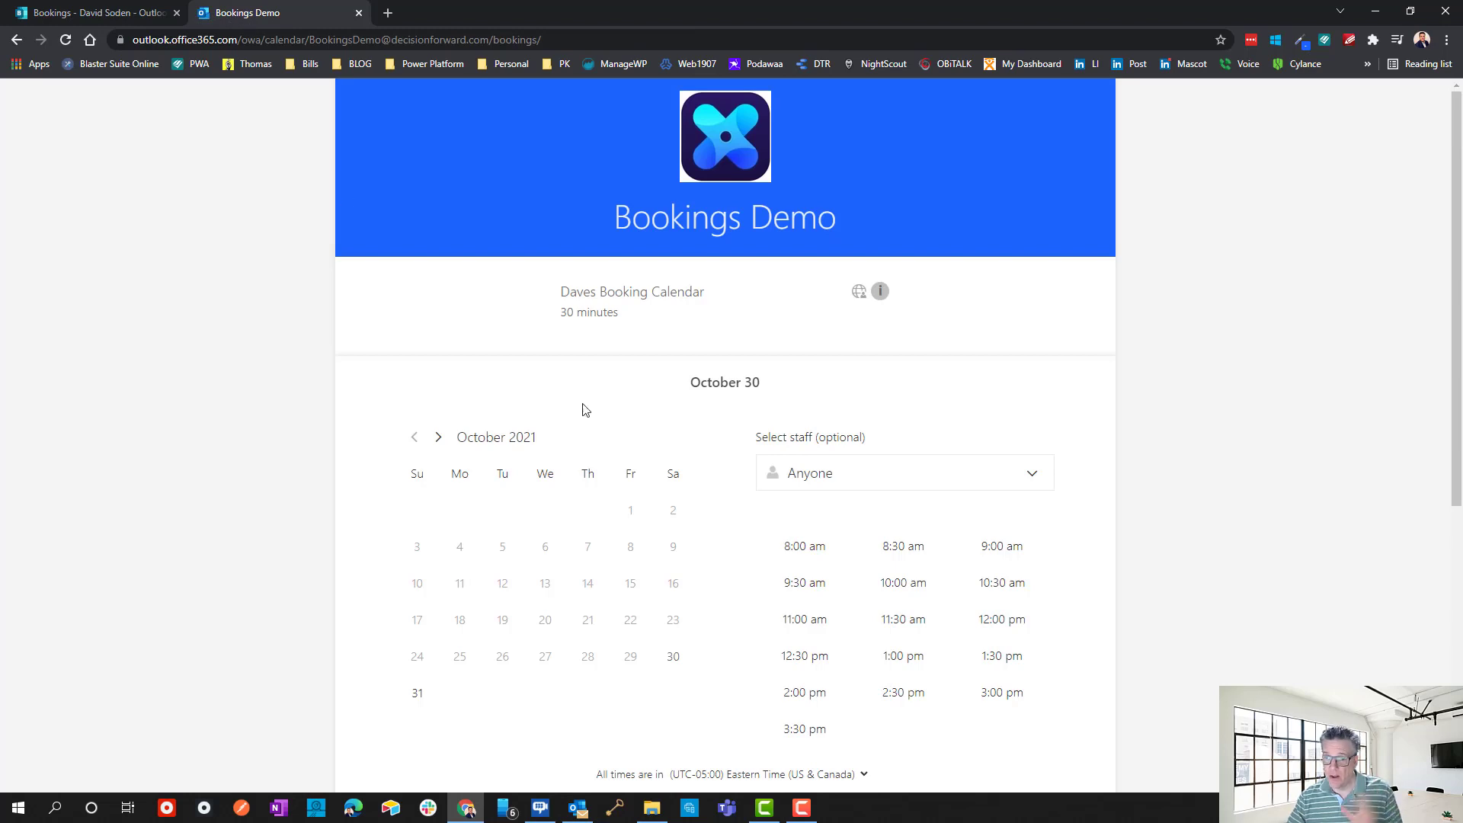
scroll(877, 663, down, 2)
scroll(877, 663, down, 1)
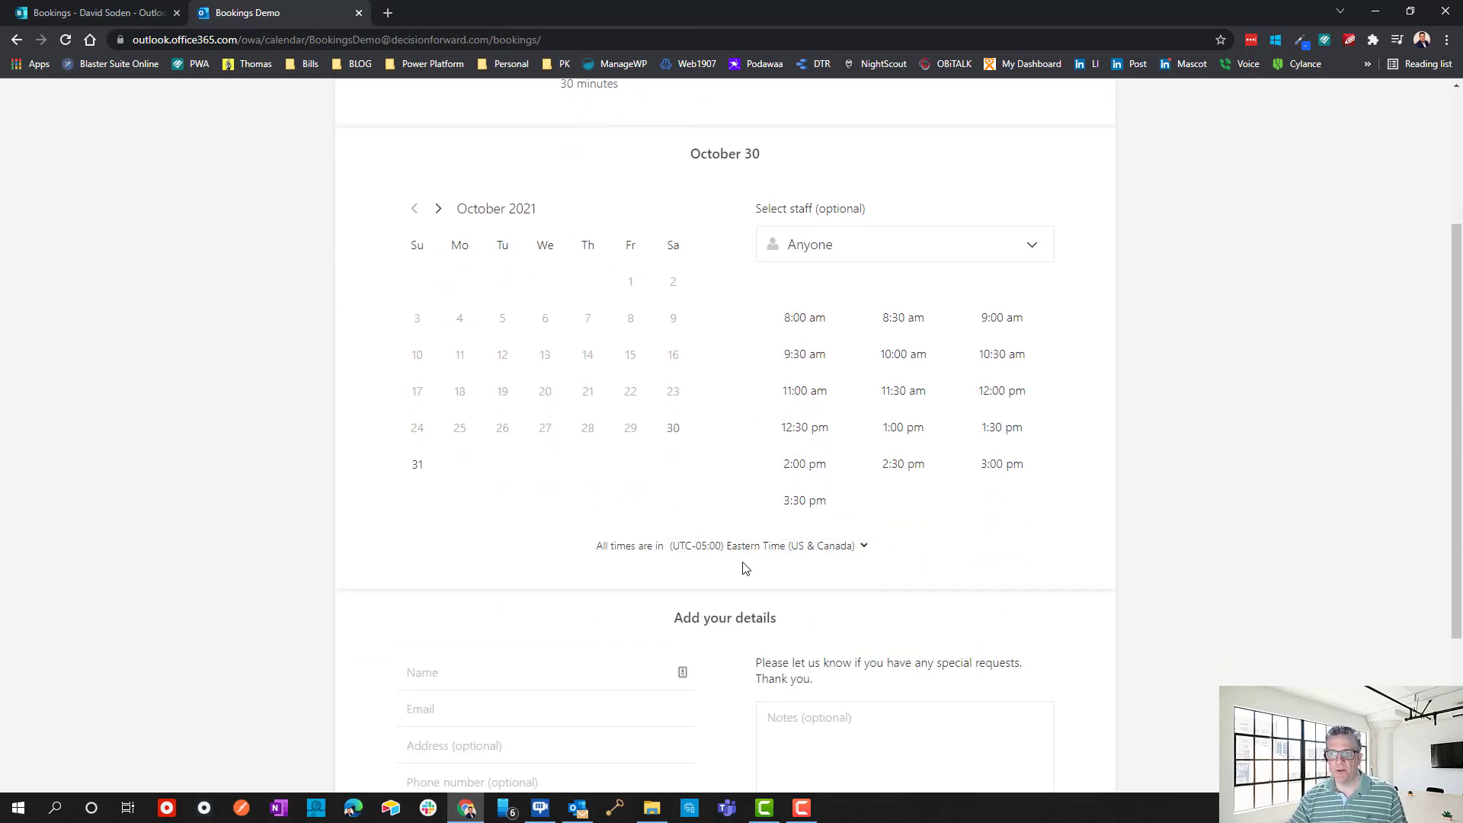
click(149, 14)
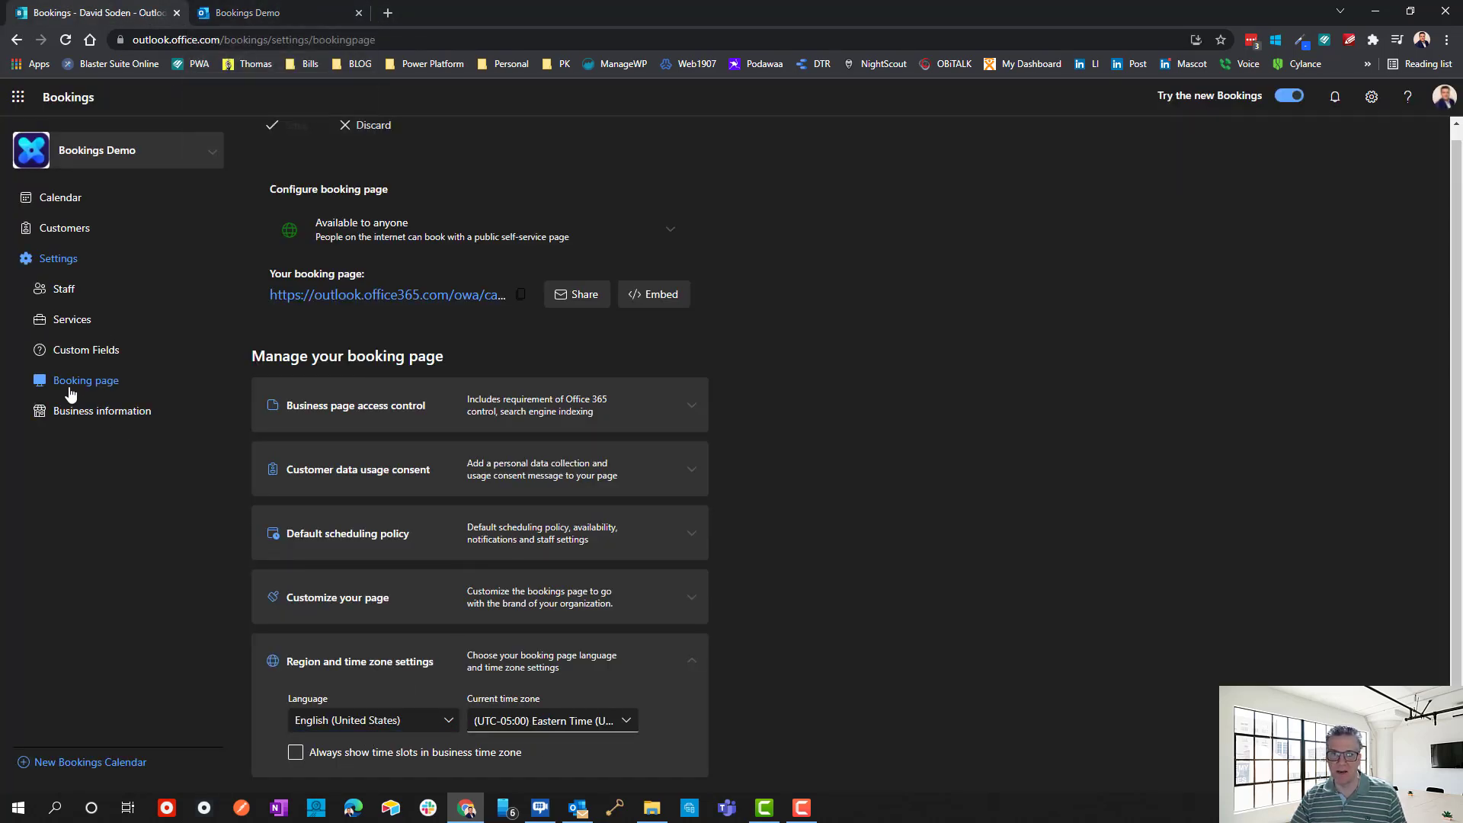
click(293, 17)
scroll(730, 624, down, 3)
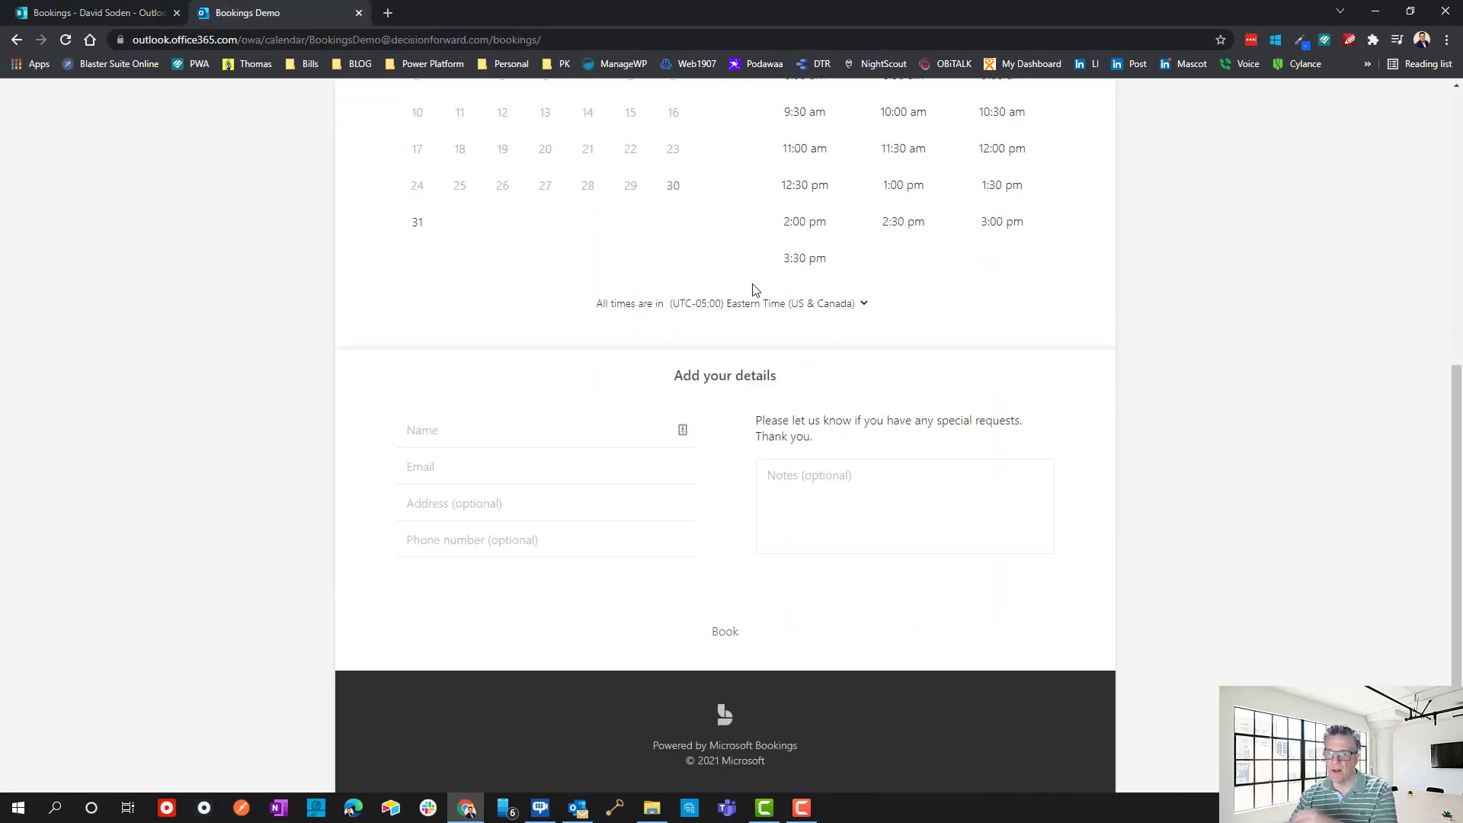
click(766, 305)
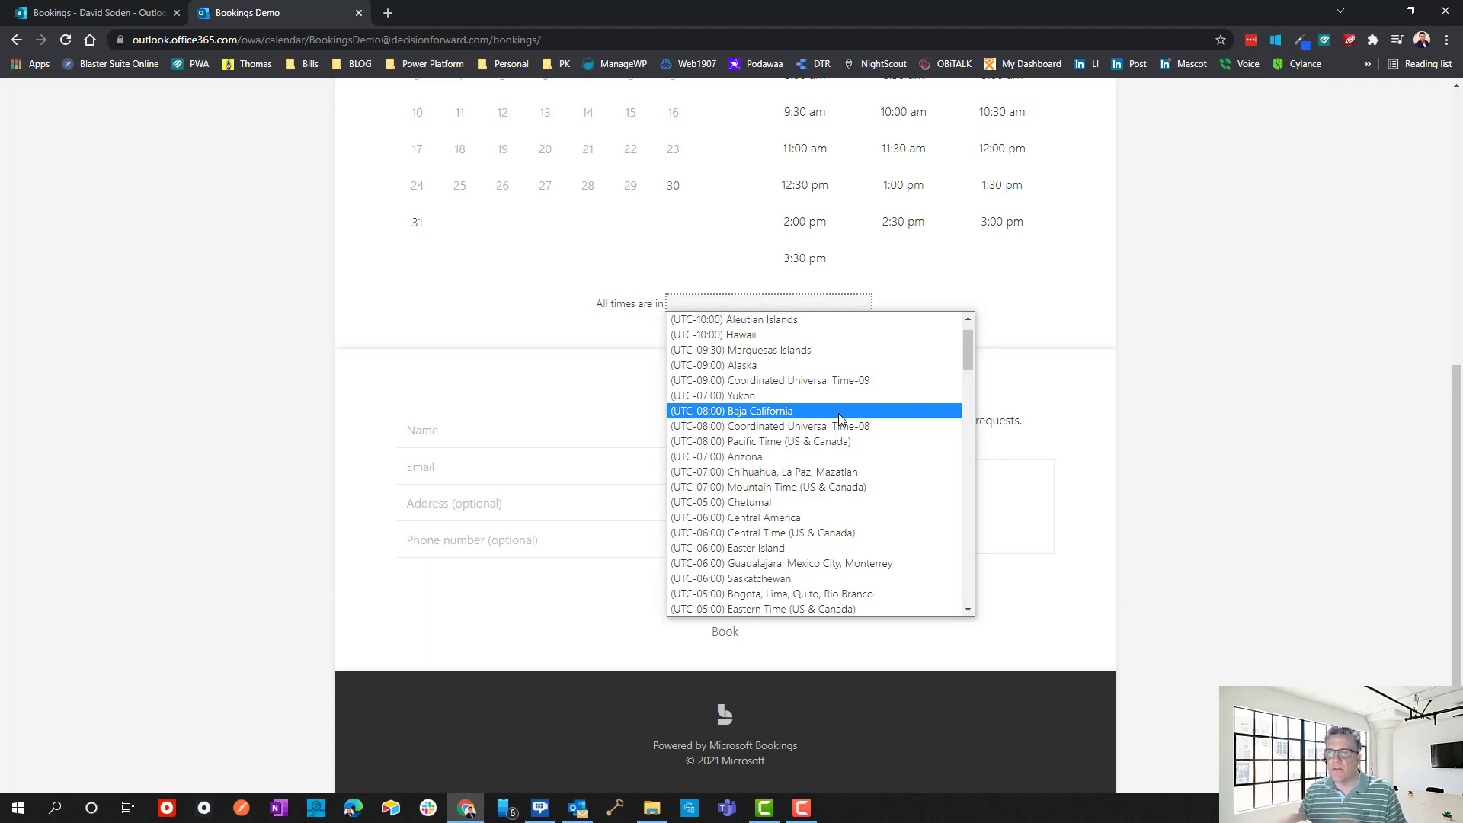
click(91, 12)
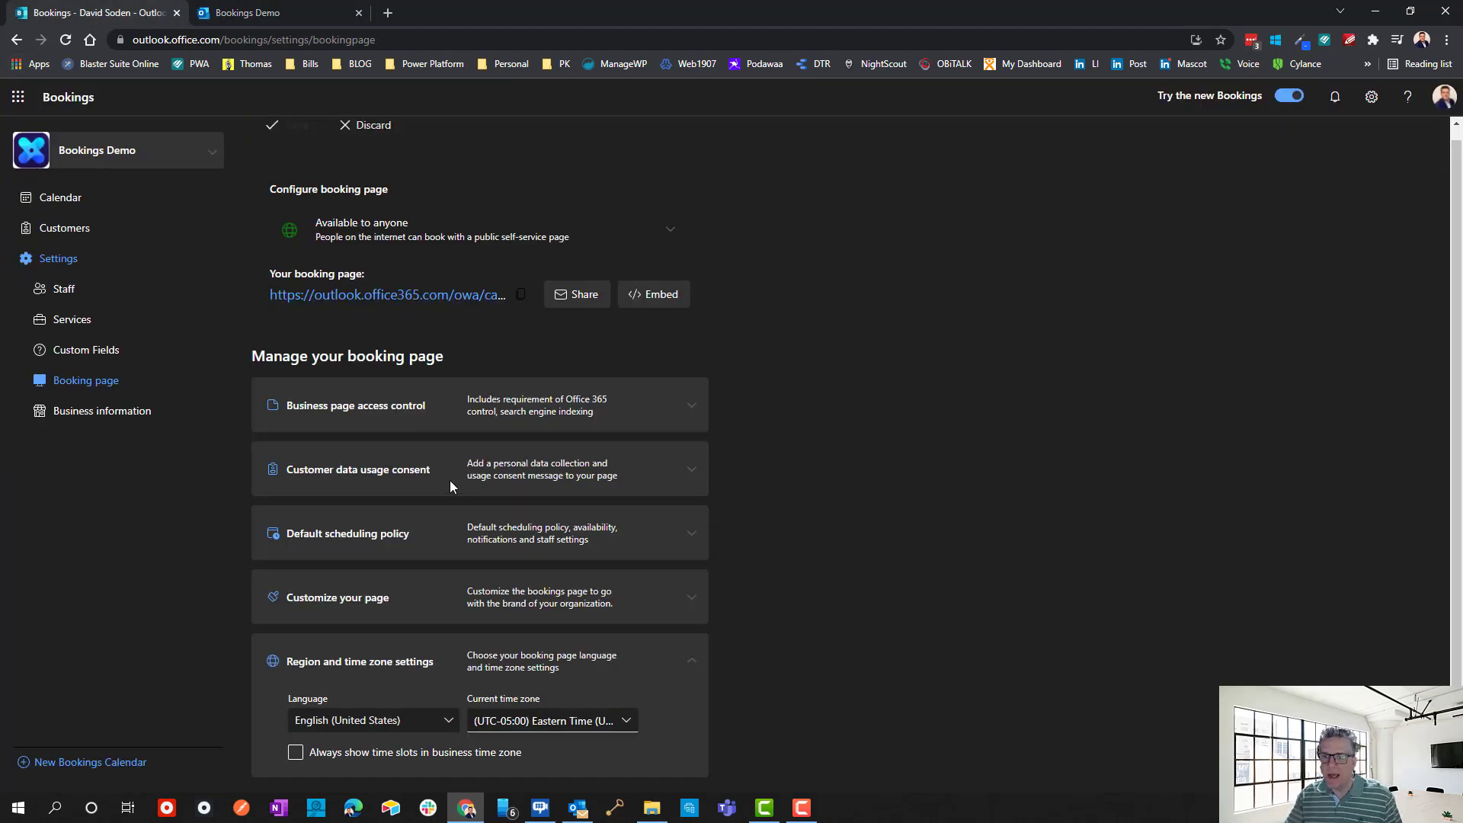
click(86, 415)
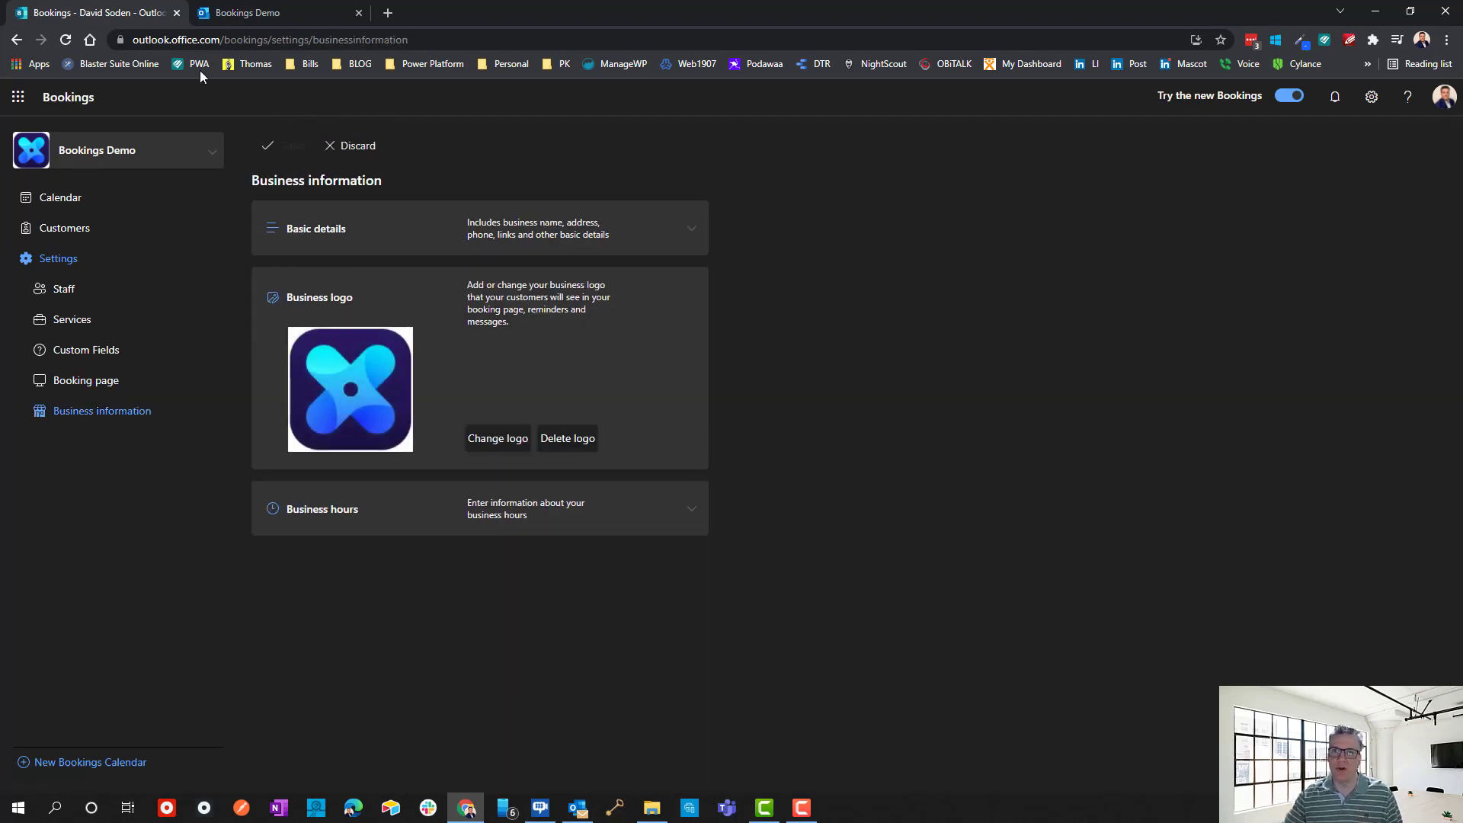
Expand Basic details and review the business name without changing it.
click(695, 230)
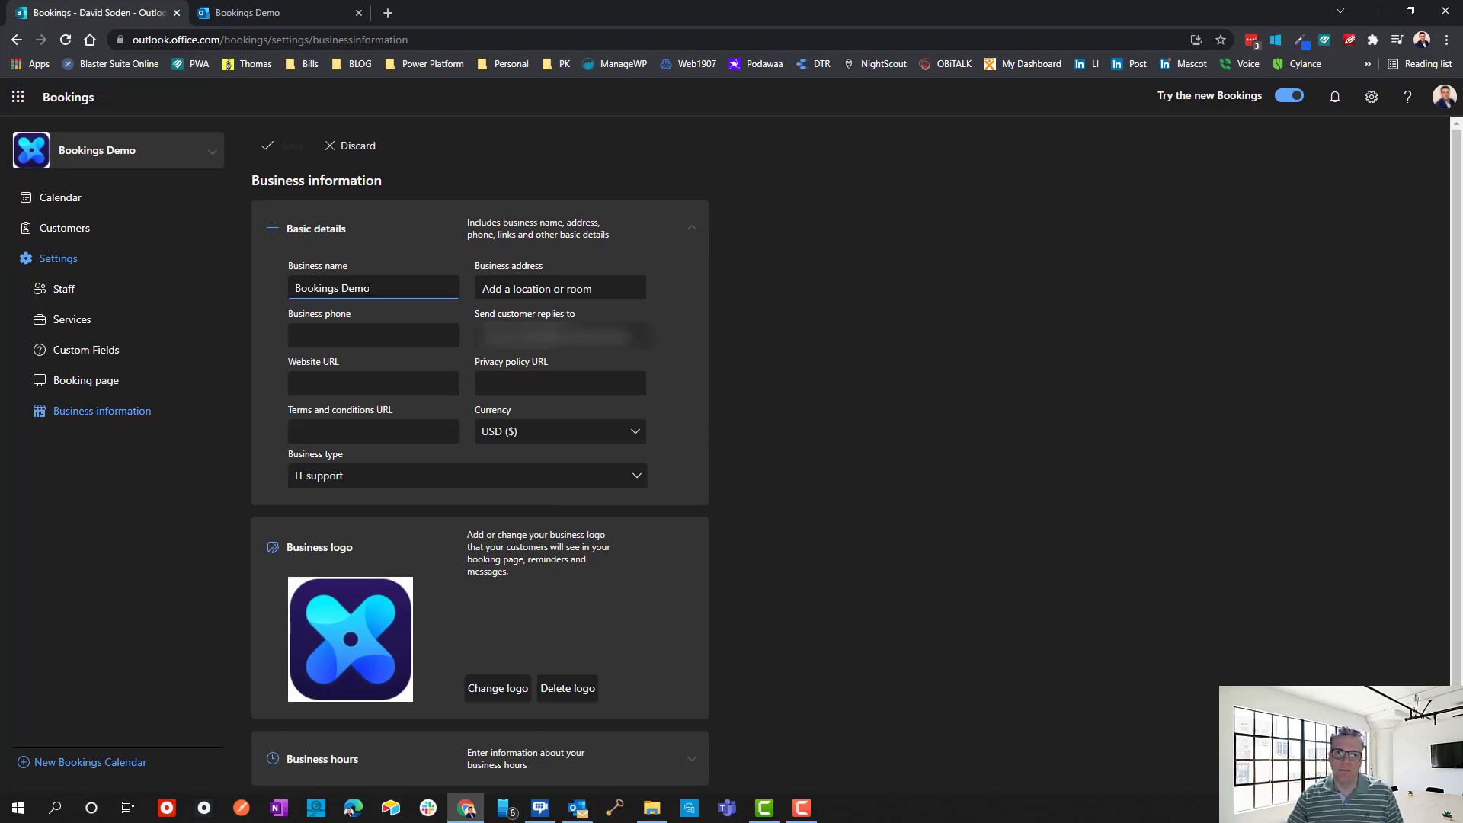
triple_click(376, 290)
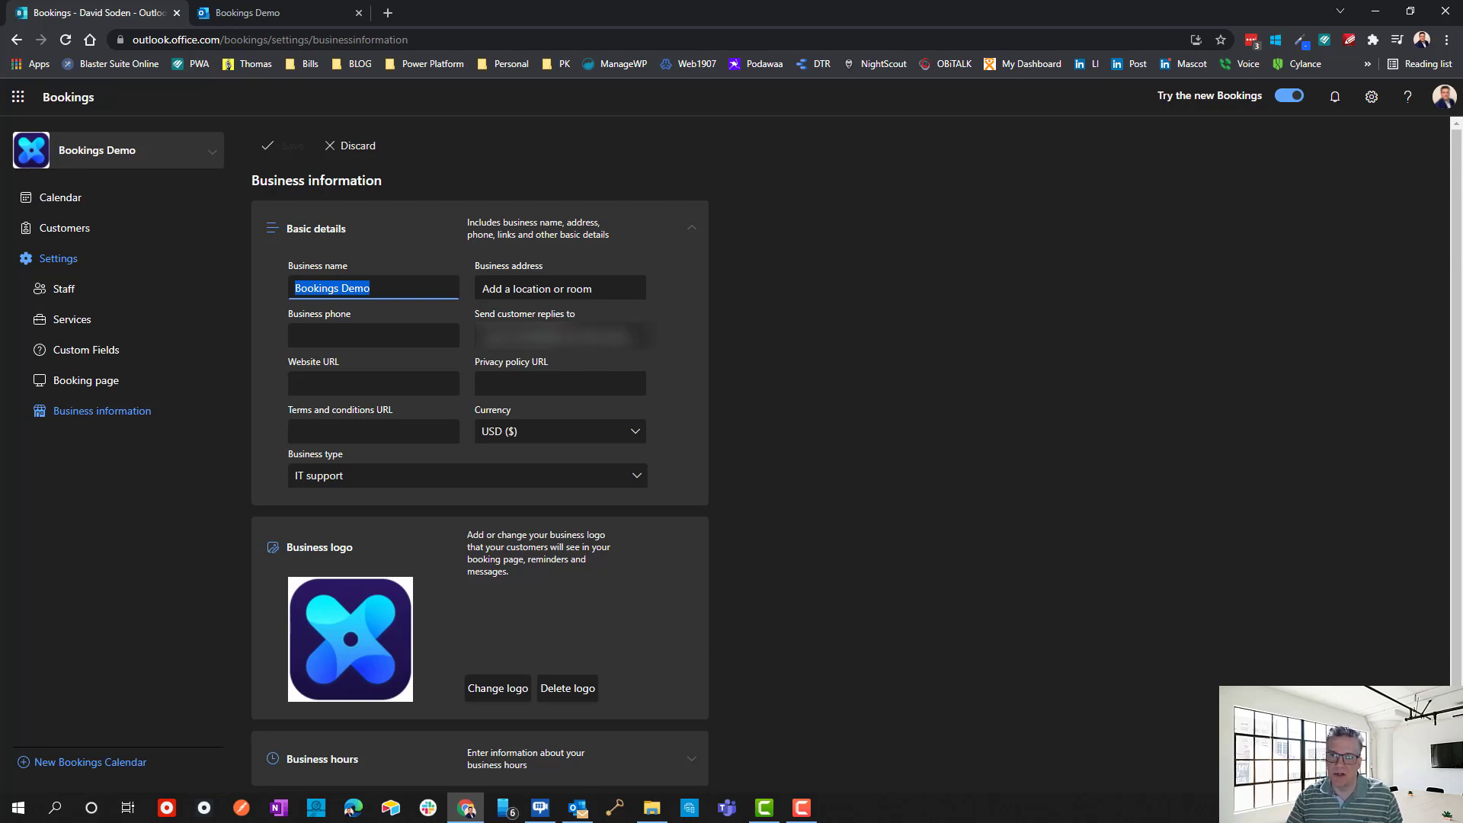
click(593, 338)
scroll(533, 425, down, 1)
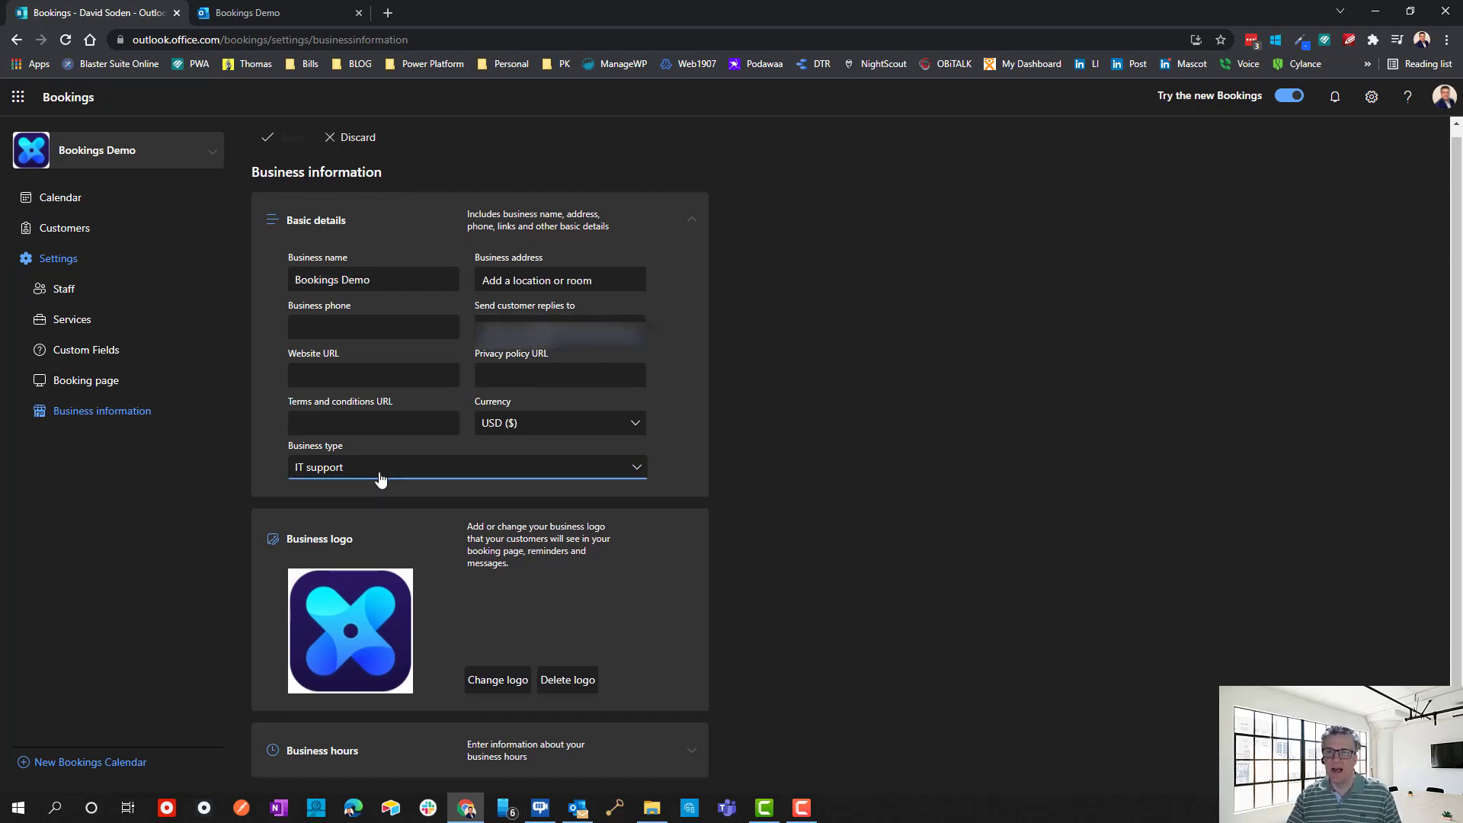
Review the Monday–Friday 8:00 AM–5:00 PM business hours, then return to the public booking page.
click(691, 750)
scroll(871, 677, down, 3)
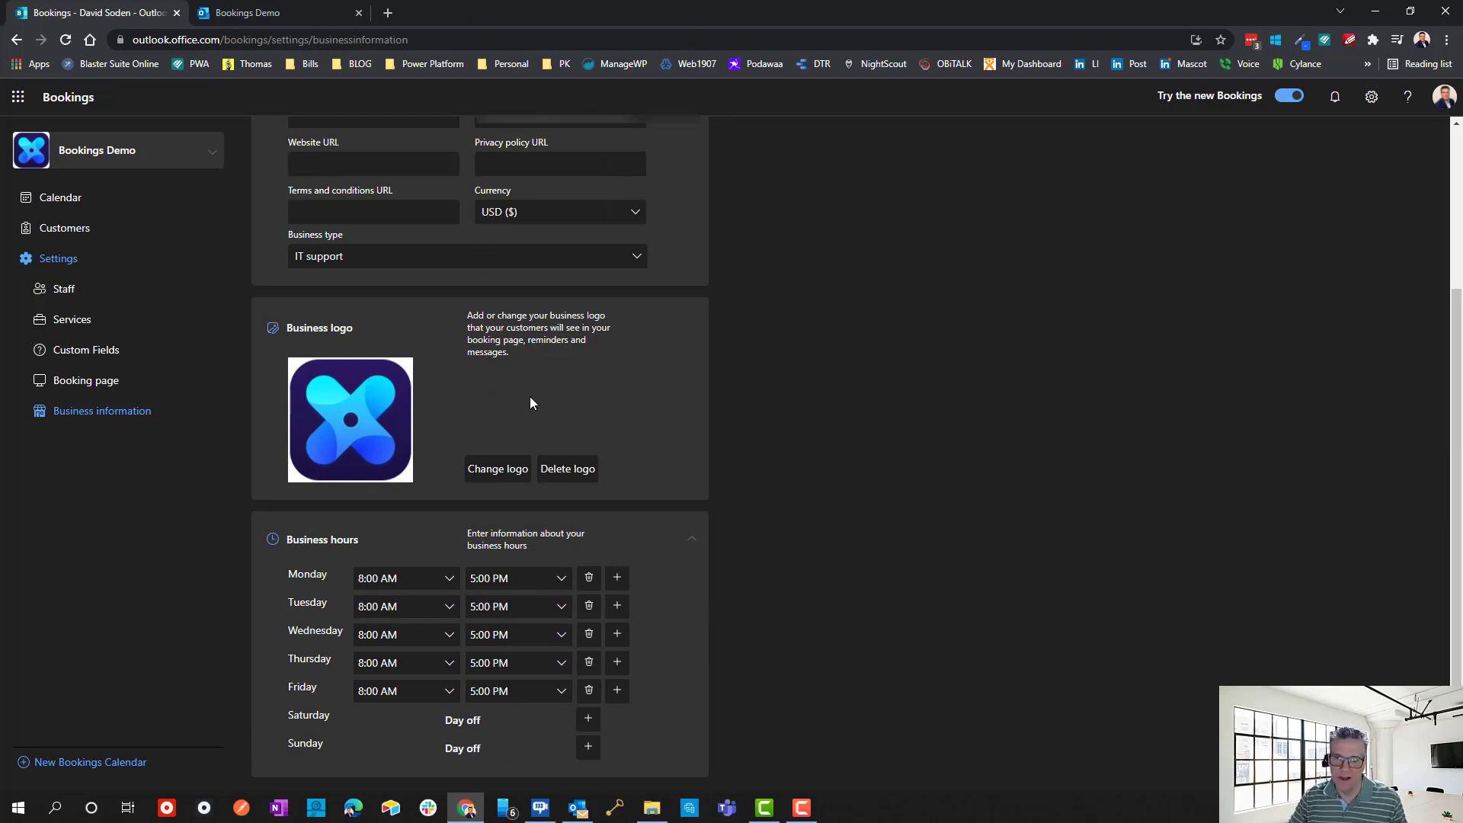
scroll(529, 397, up, 3)
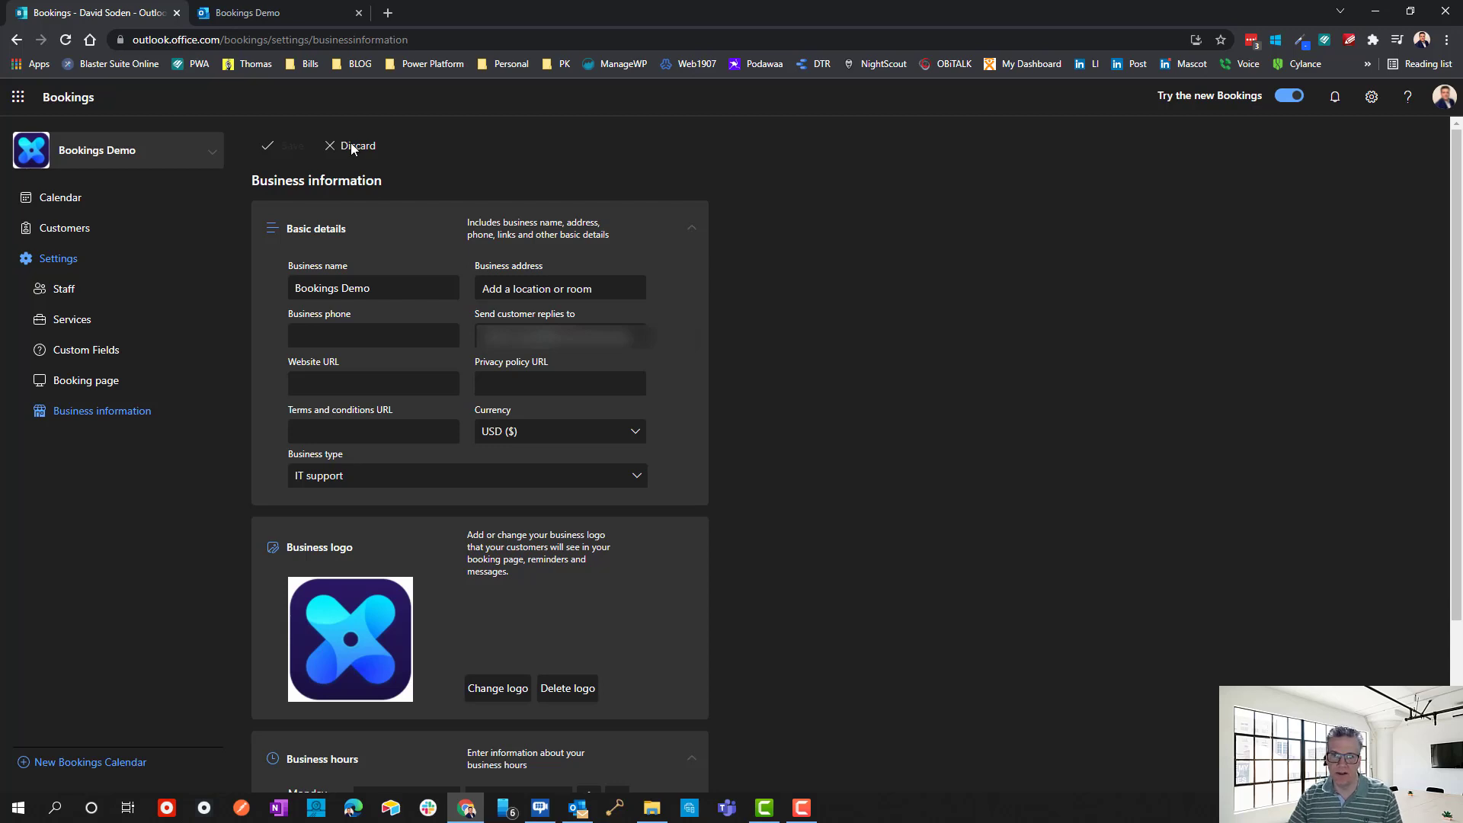
click(247, 14)
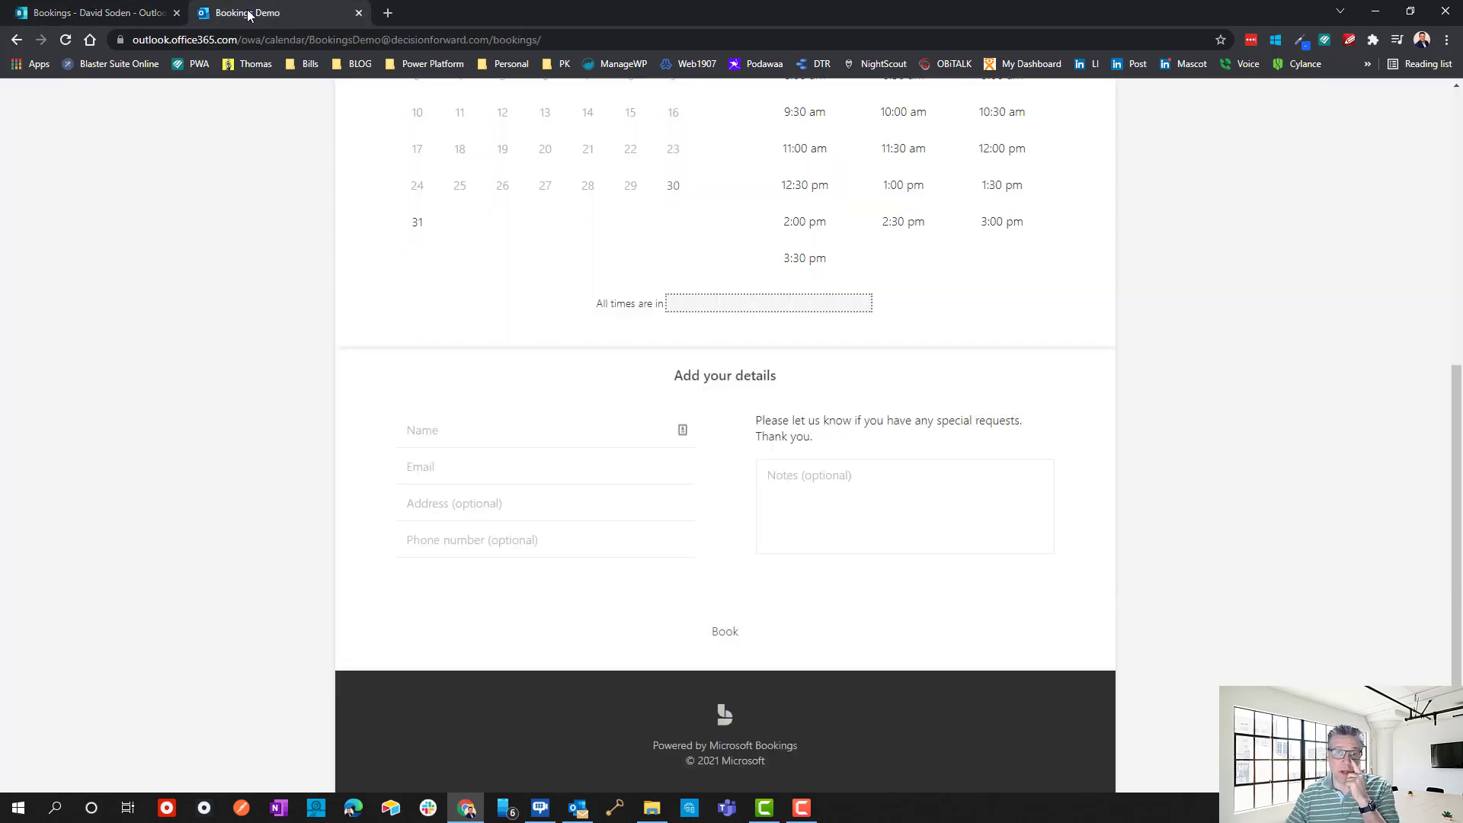
scroll(1078, 467, up, 6)
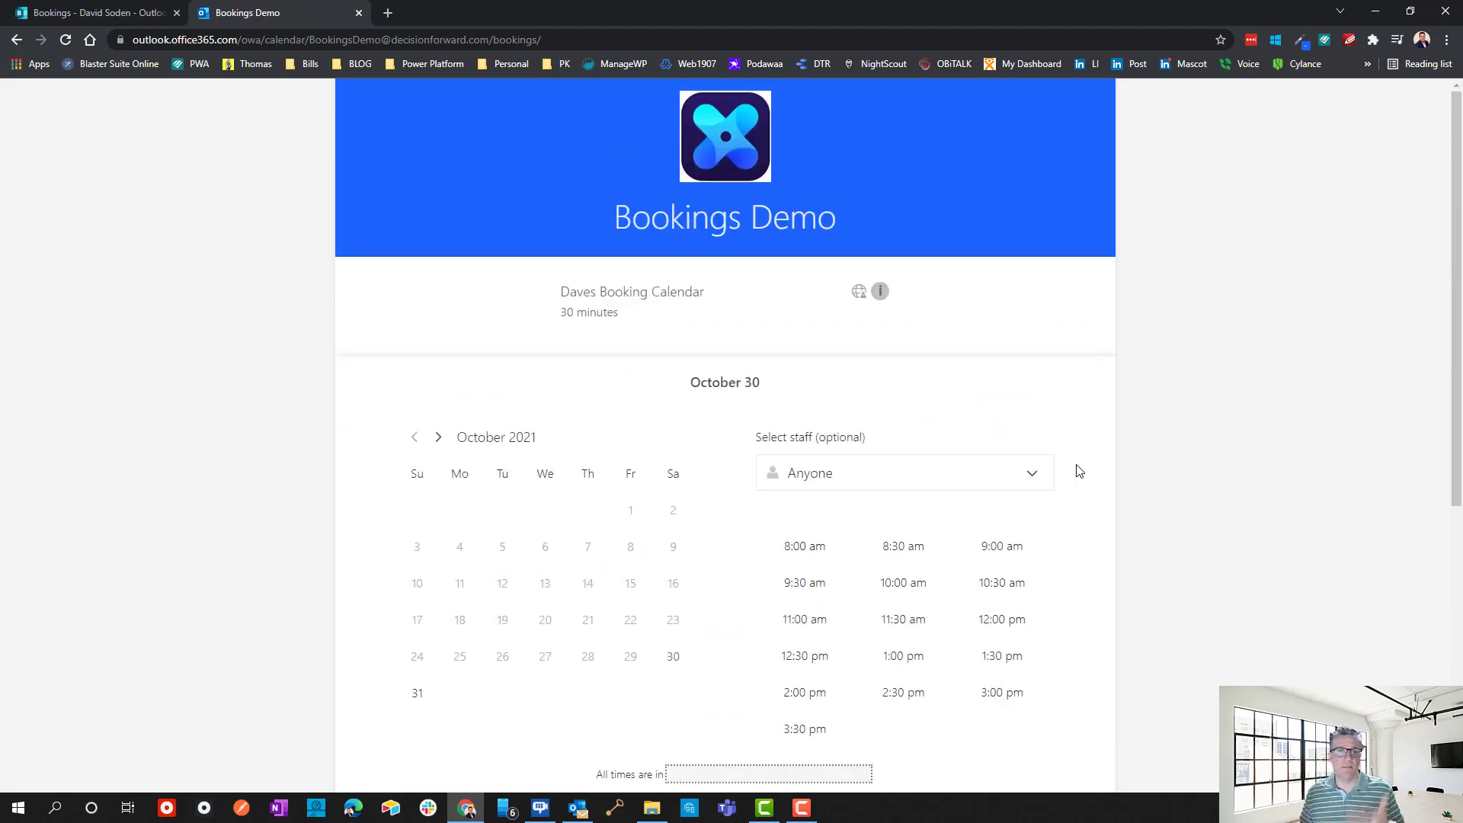